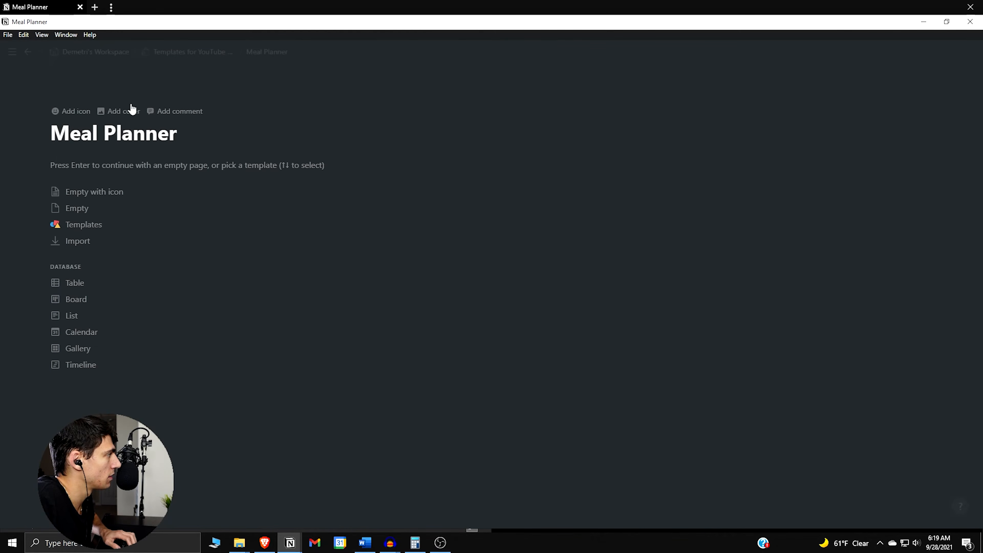
Add an icon to the Meal Planner page, searching the emojis for "food" and choosing the avocado
left_click(73, 111)
left_click(71, 127)
type("f")
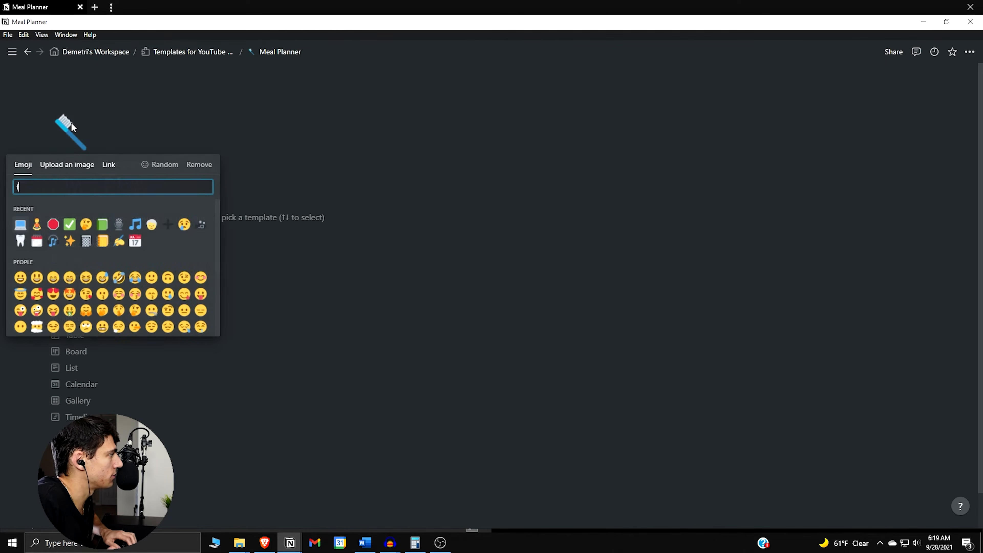
type("ood")
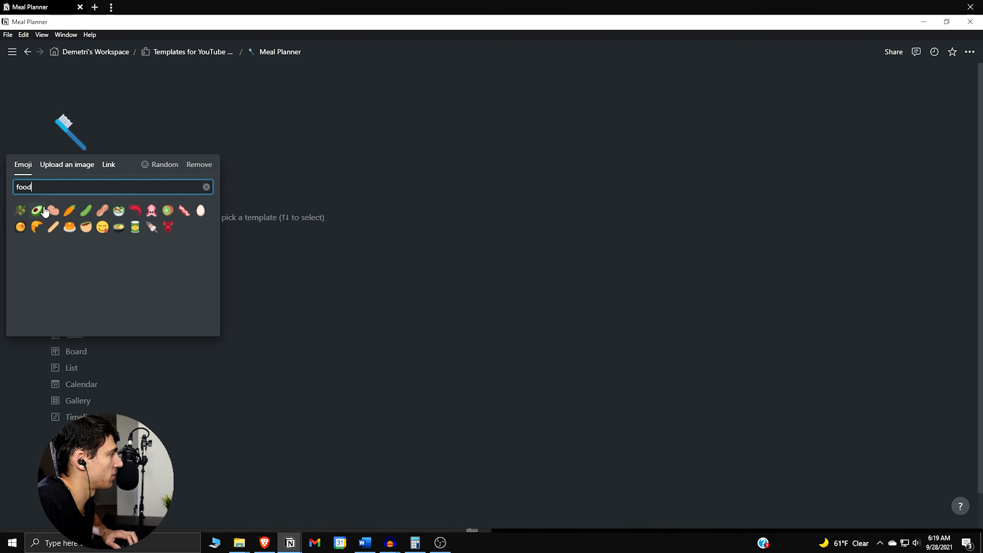
left_click(44, 211)
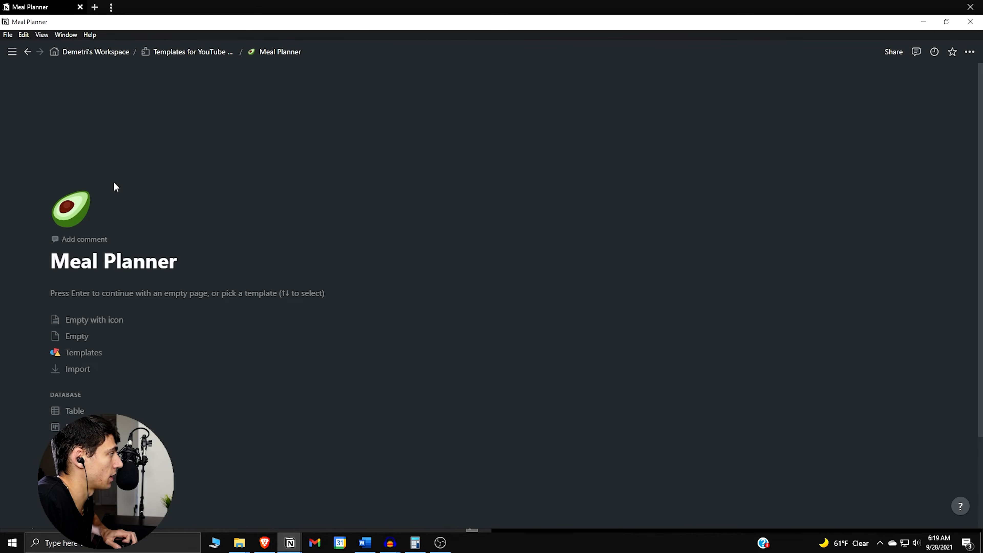
Set the page cover to an Unsplash photo of plated meat and salad dishes found by searching "food"
left_click(873, 200)
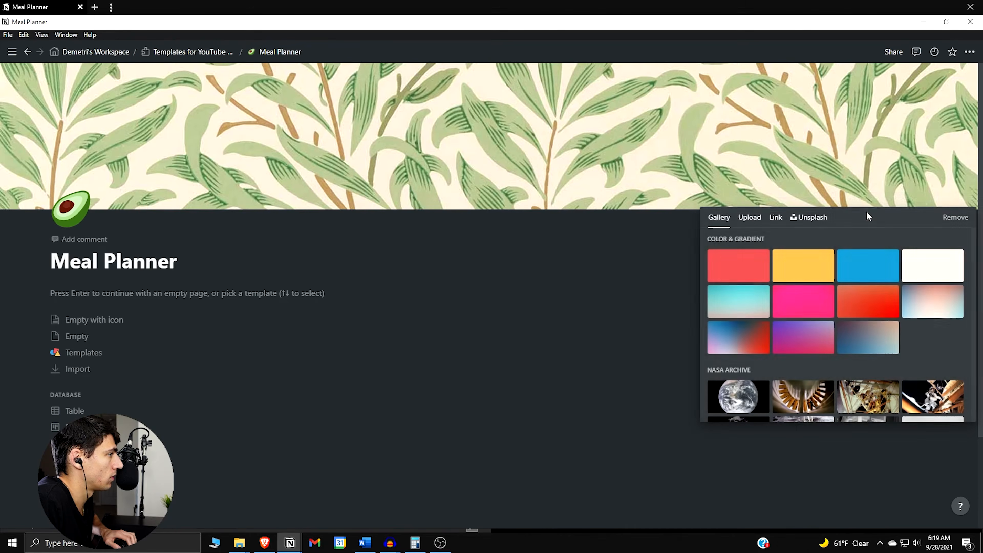
left_click(813, 218)
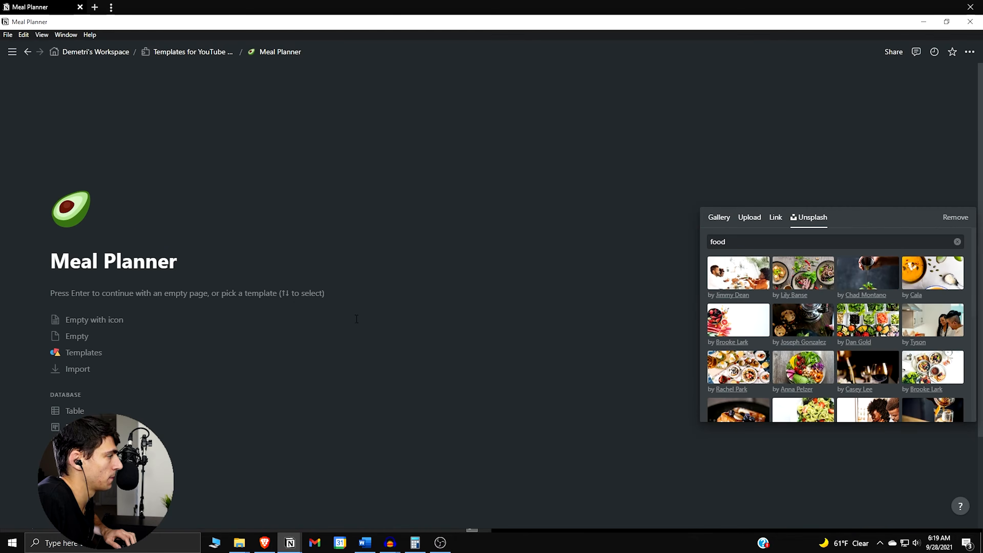
left_click(487, 395)
Insert an inline gallery database in the page body and title it Meal Planner
left_click(195, 290)
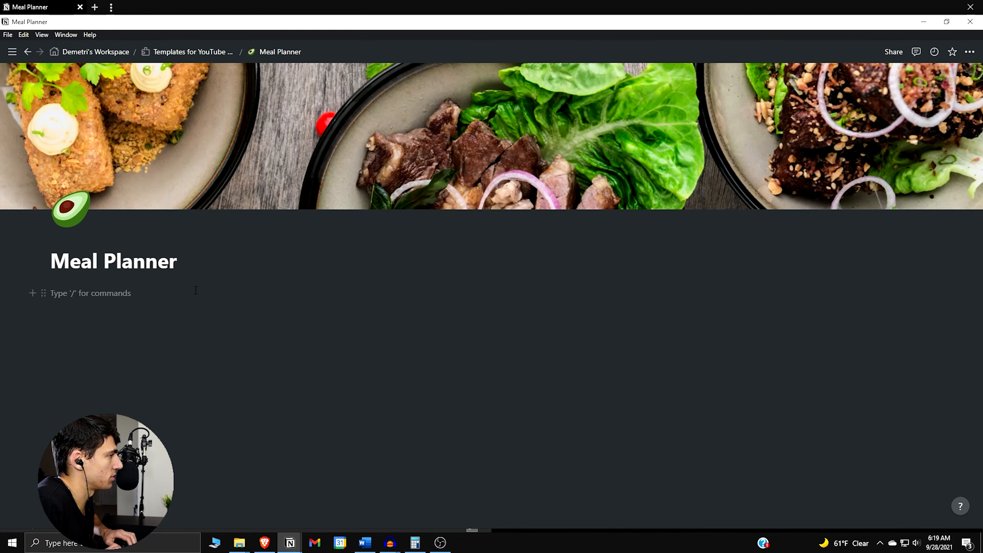
type("/")
key("BackSpace")
type("/")
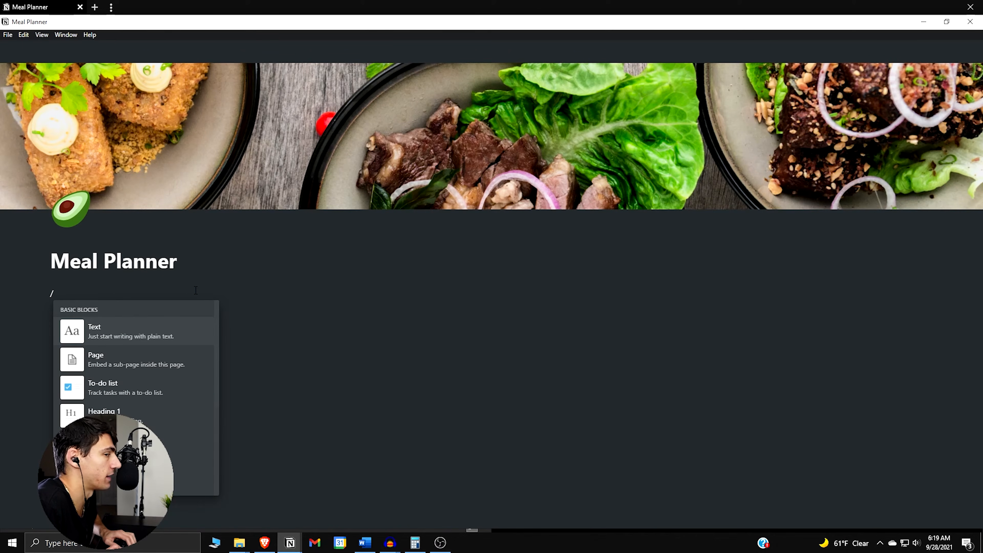
type("gallery")
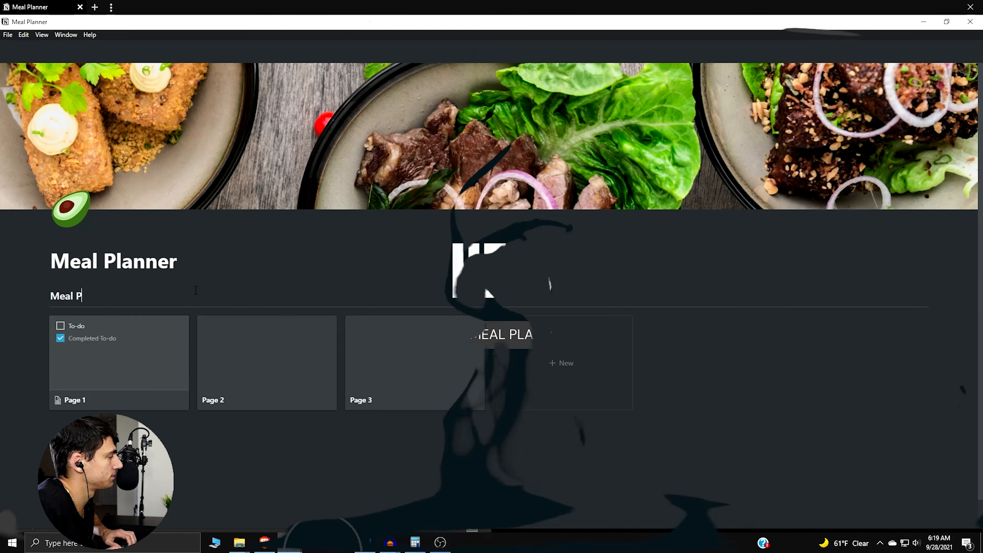
type("lan")
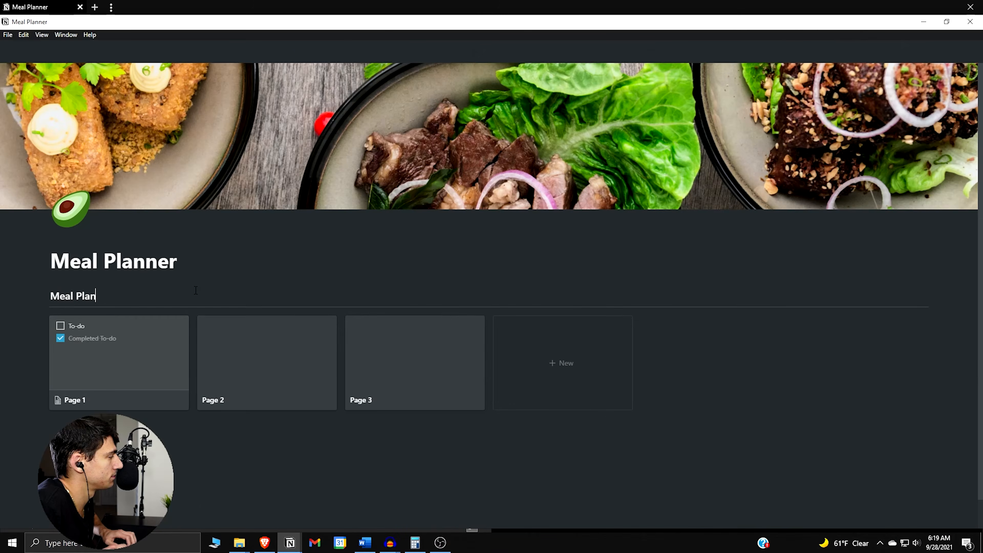
type("ner")
Open the Page 1 card of the gallery and delete its Created property
left_click(129, 329)
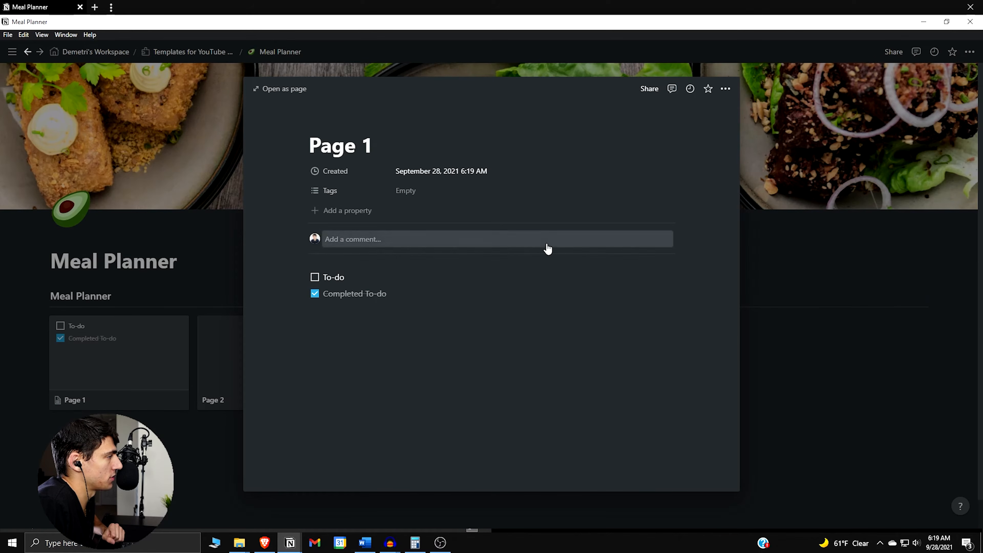
left_click(345, 173)
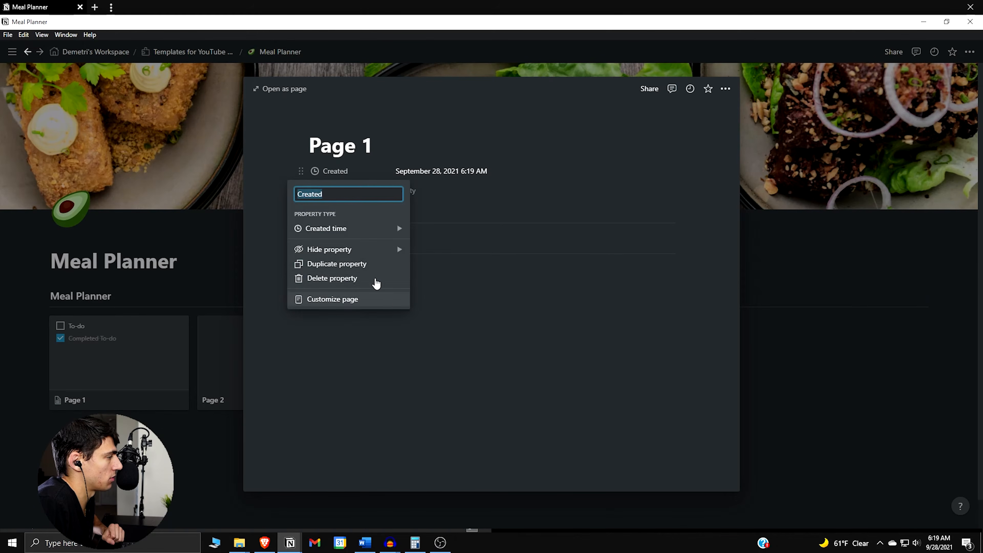
left_click(376, 278)
left_click(461, 291)
Turn the Tags property into a Select property named Time of Day and add a blank property below it
left_click(335, 171)
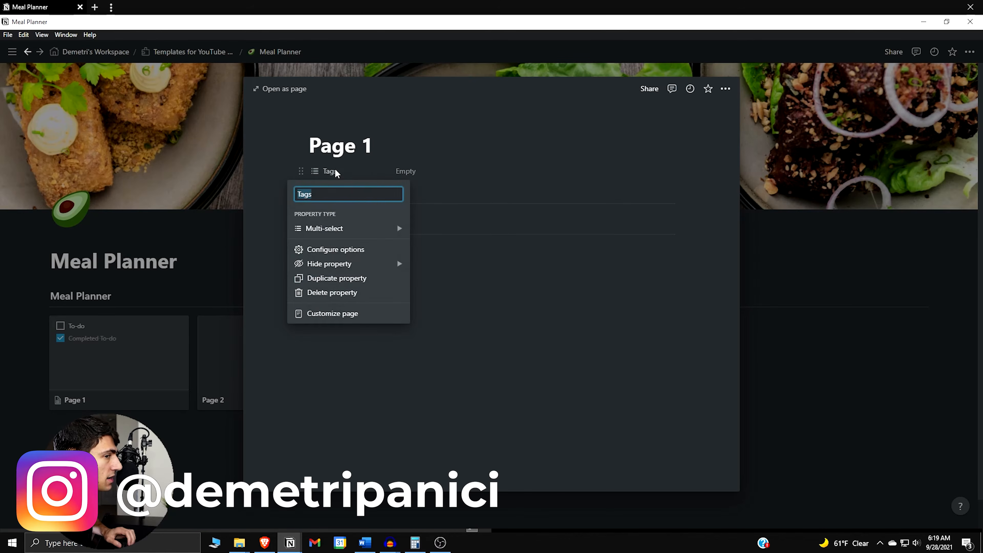
type("Time of Day")
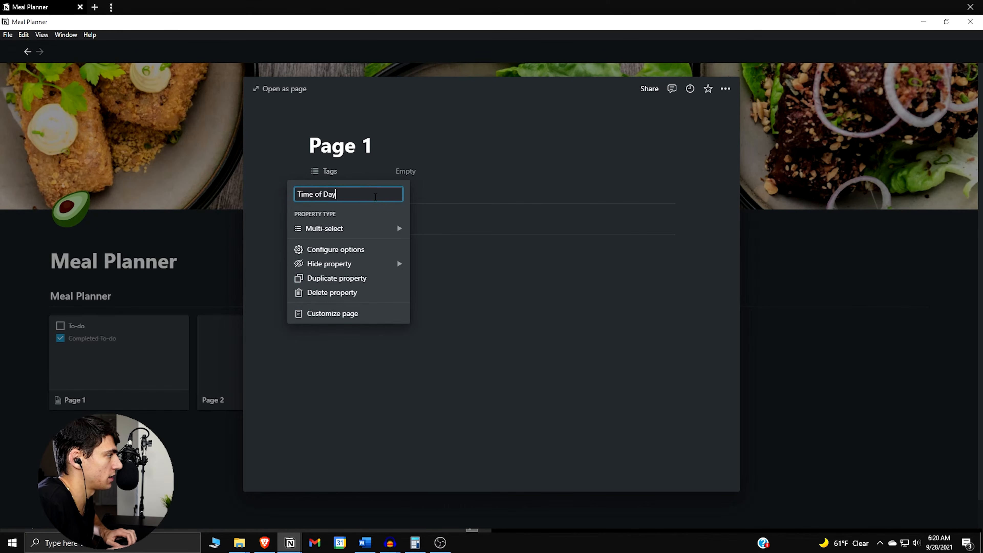
left_click(367, 229)
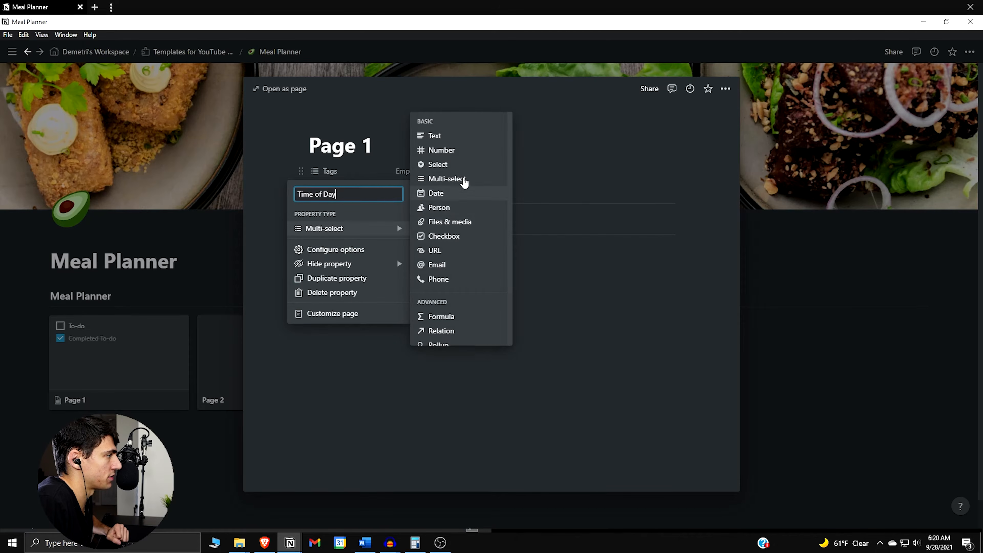
left_click(449, 171)
left_click(357, 191)
left_click(425, 171)
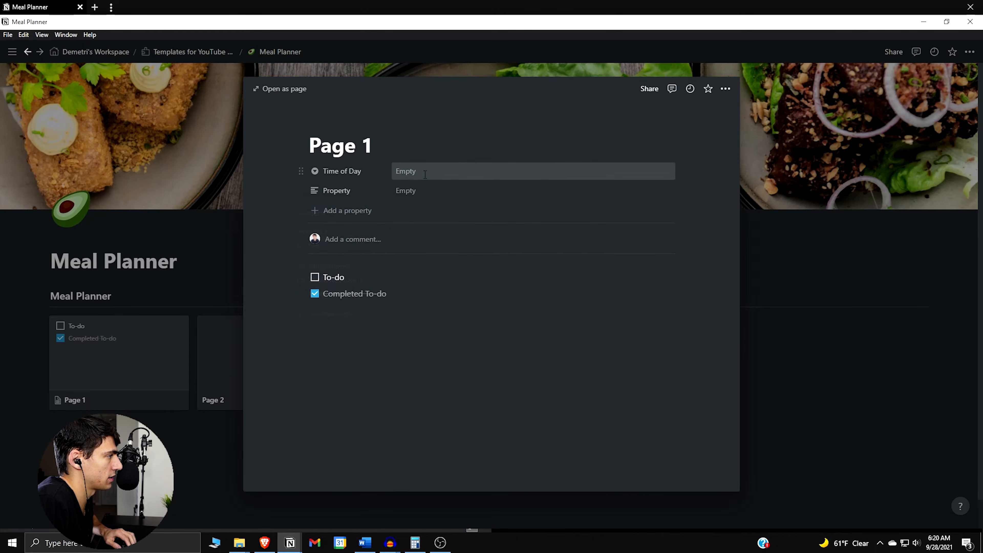
Create the Time of Day options Breakfast, Lunch, Dinner and Snack
left_click(425, 171)
type("Breakfast")
key("Return")
left_click(425, 172)
type("Lunch")
key("Return")
type("Dinner")
key("Return")
type("Snack")
key("Return")
Change the blank property's type to Select and name it Dietary Preferences
left_click(356, 192)
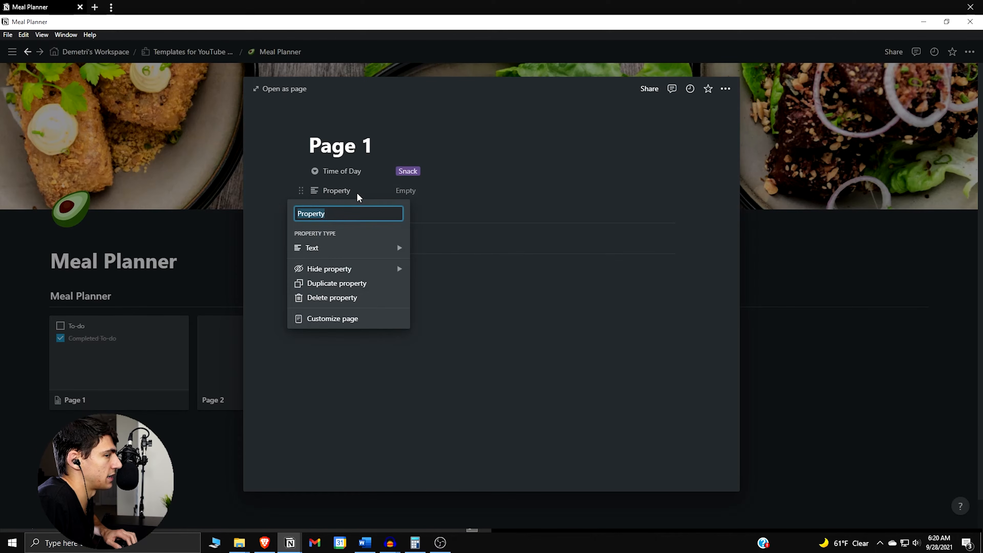
left_click(386, 248)
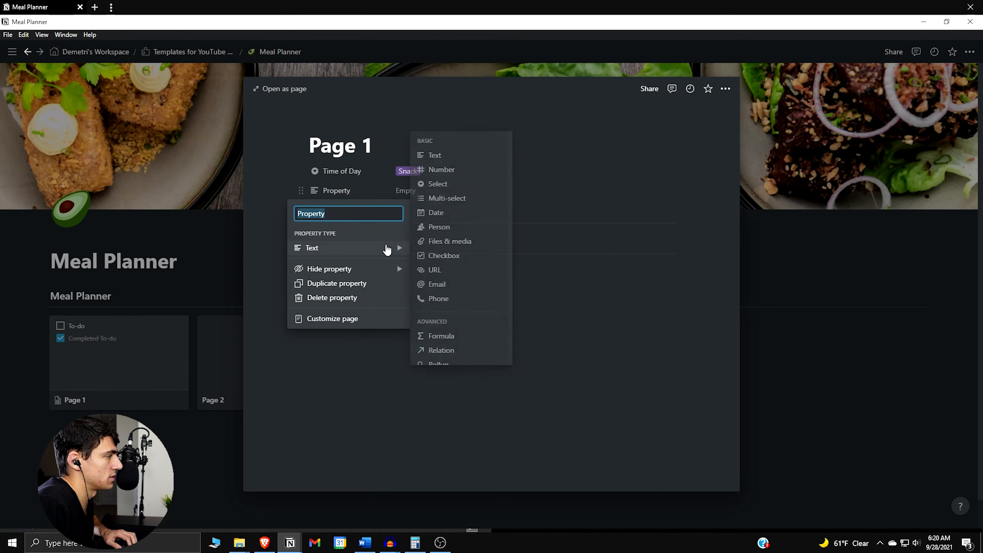
left_click(451, 184)
left_click(372, 190)
type("D")
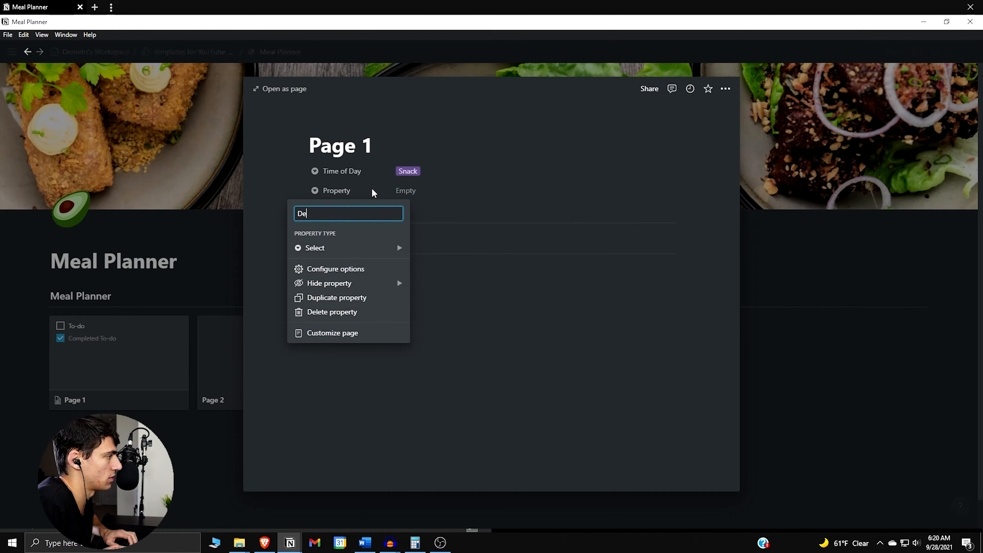
type("ietary P")
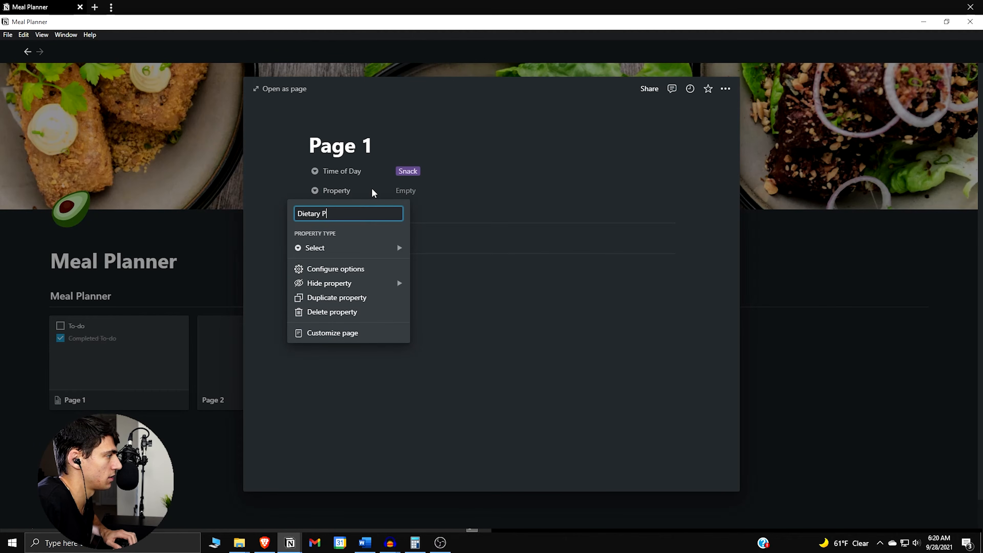
type("reference")
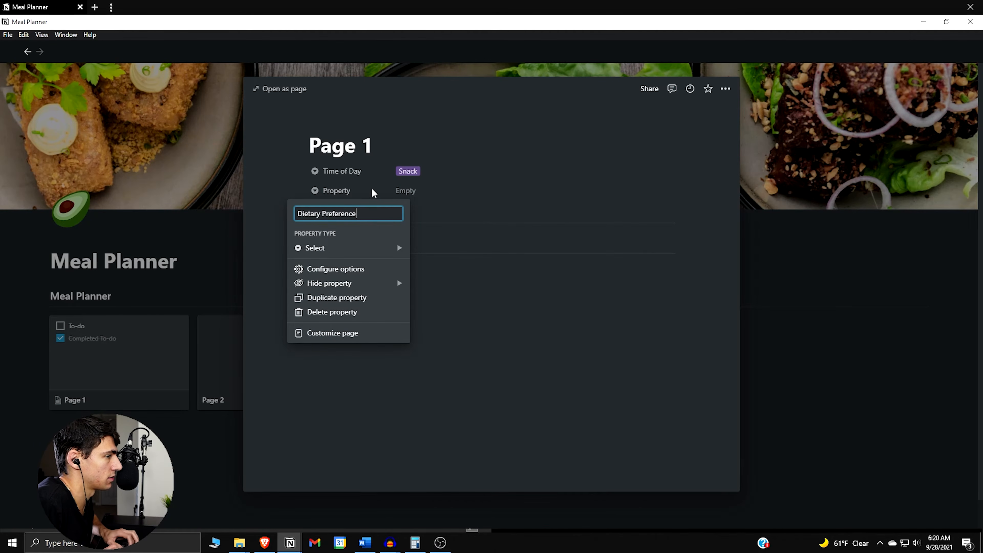
type("s")
key("Return")
Create the Dietary Preferences options Meat, Vegetarian and Non-Dairy
left_click(401, 194)
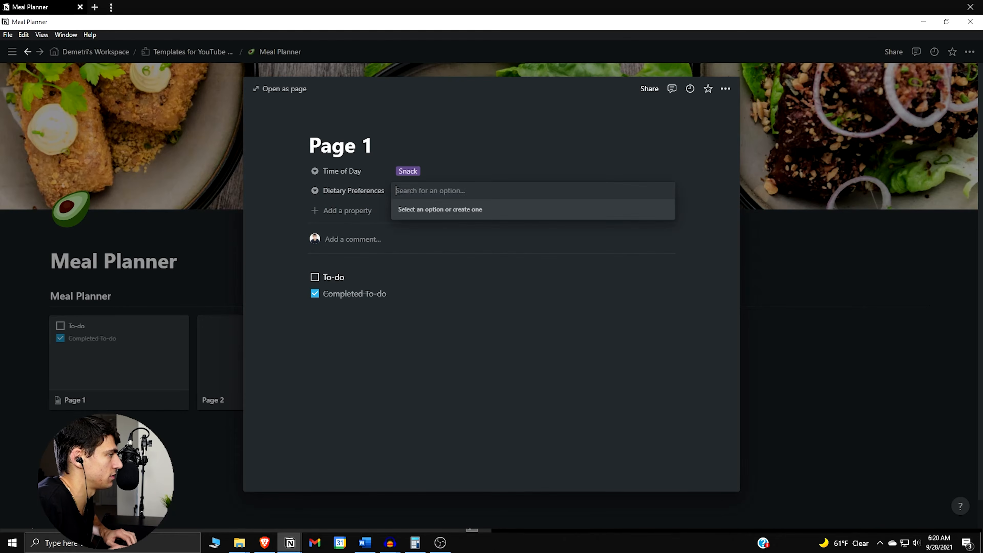
type("MEat")
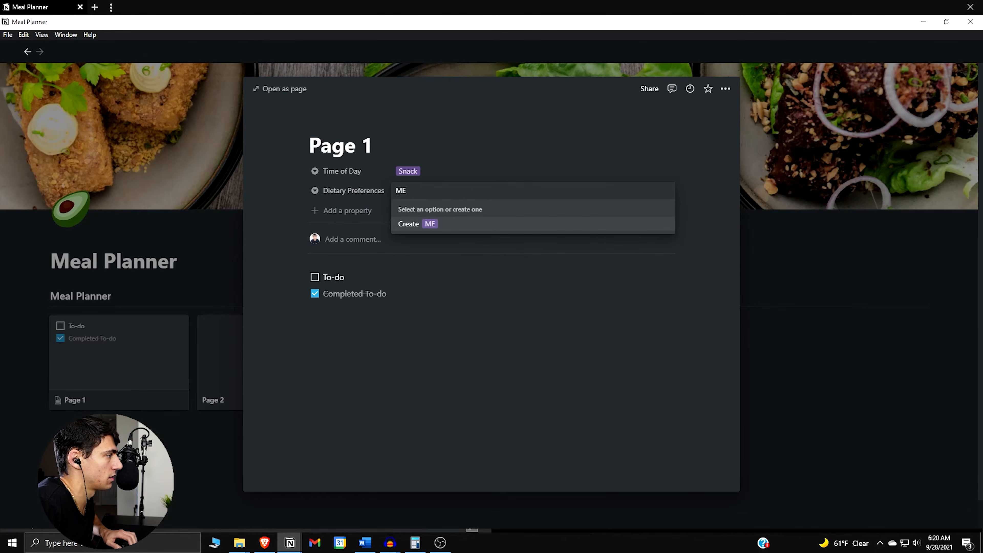
key("BackSpace")
type("eat")
key("Return")
left_click(398, 195)
type("V")
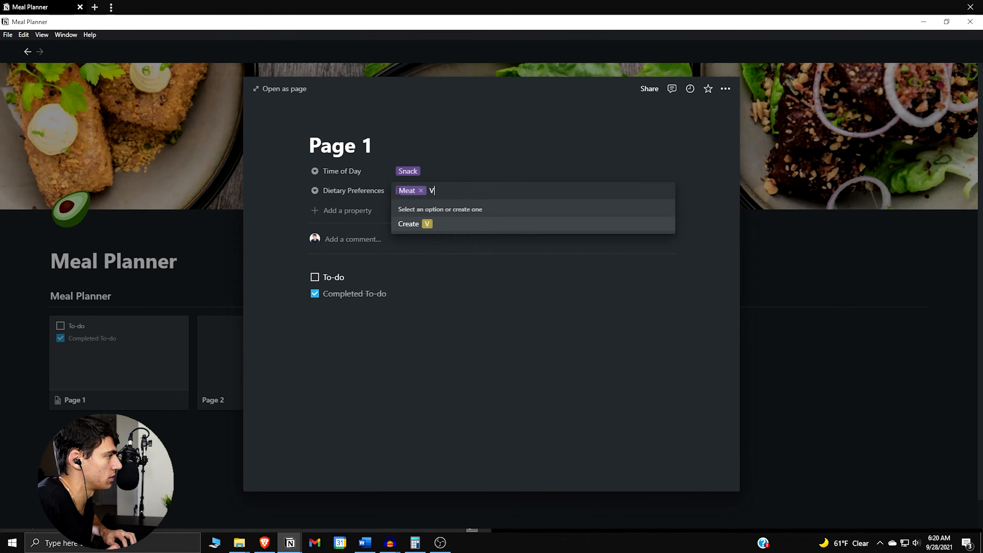
type("egetarian")
key("Return")
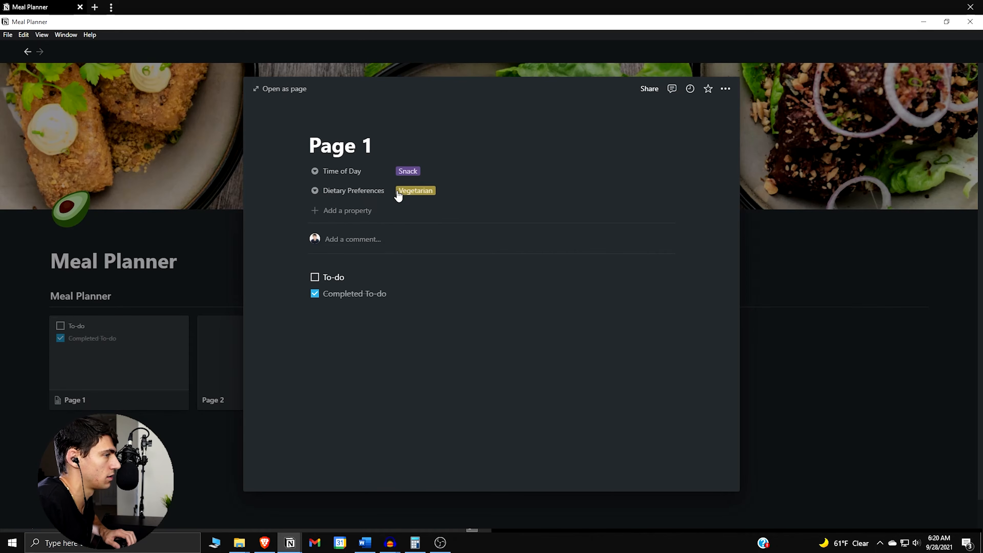
left_click(398, 191)
type("Non-Dairy")
key("Return")
left_click(397, 194)
left_click(353, 191)
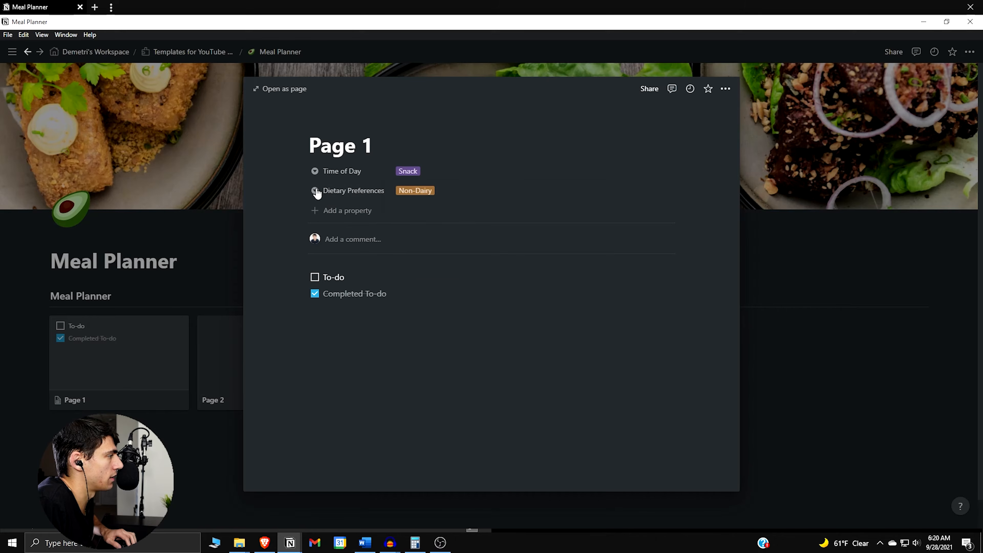
Add another property of type Select and name it Cooking Method
left_click(346, 211)
mouse_move(383, 271)
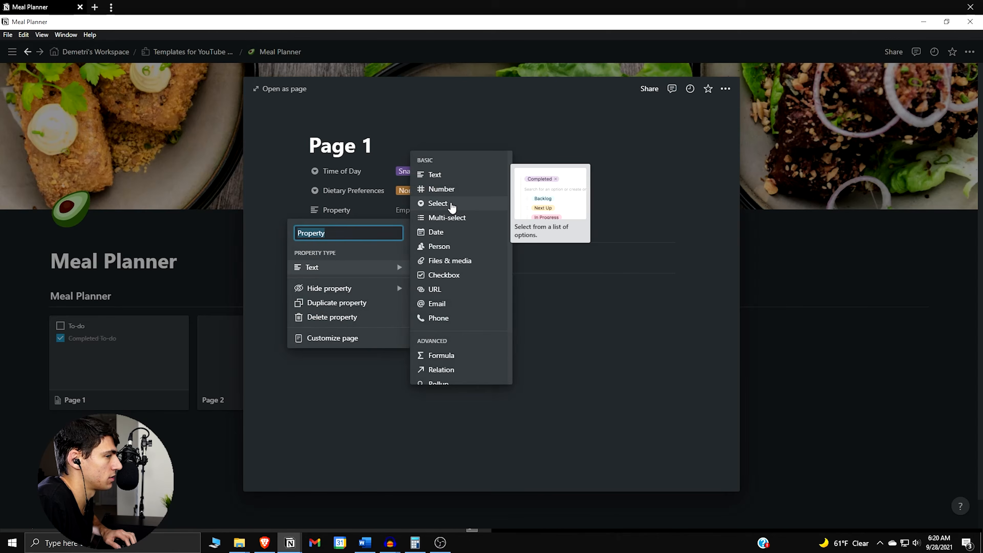
left_click(445, 203)
left_click(356, 210)
type("C")
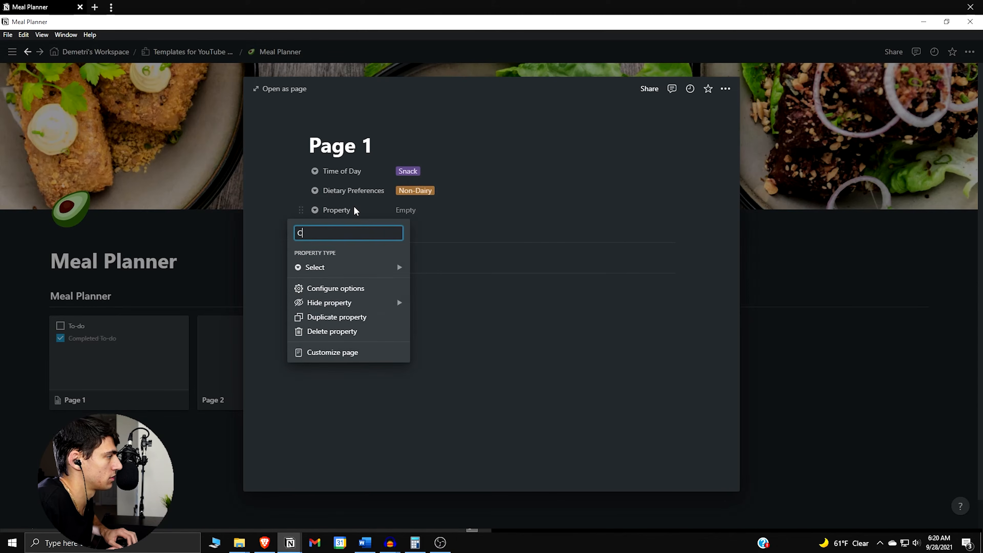
type("ooking Method")
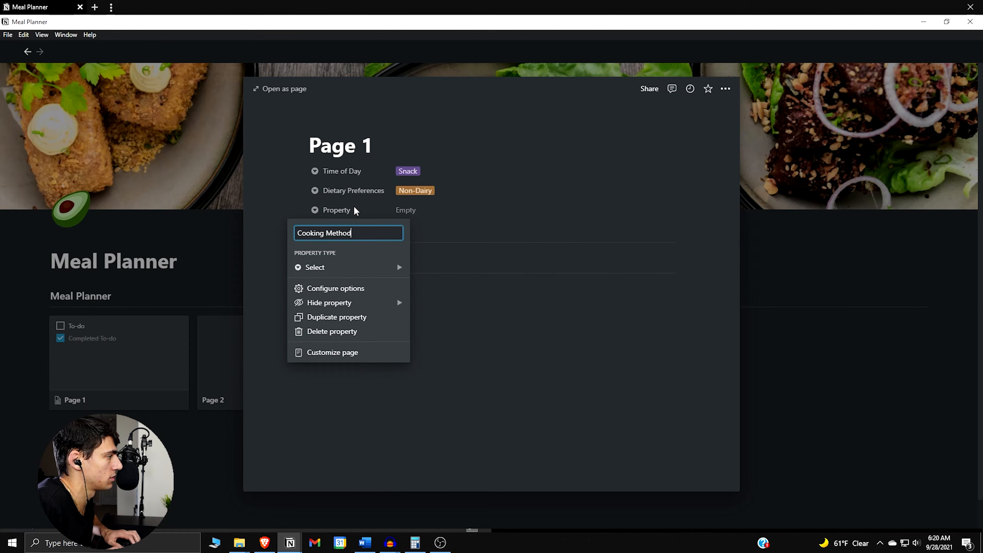
key("Return")
Change the Cooking Method property's type to Multi-select
left_click(355, 210)
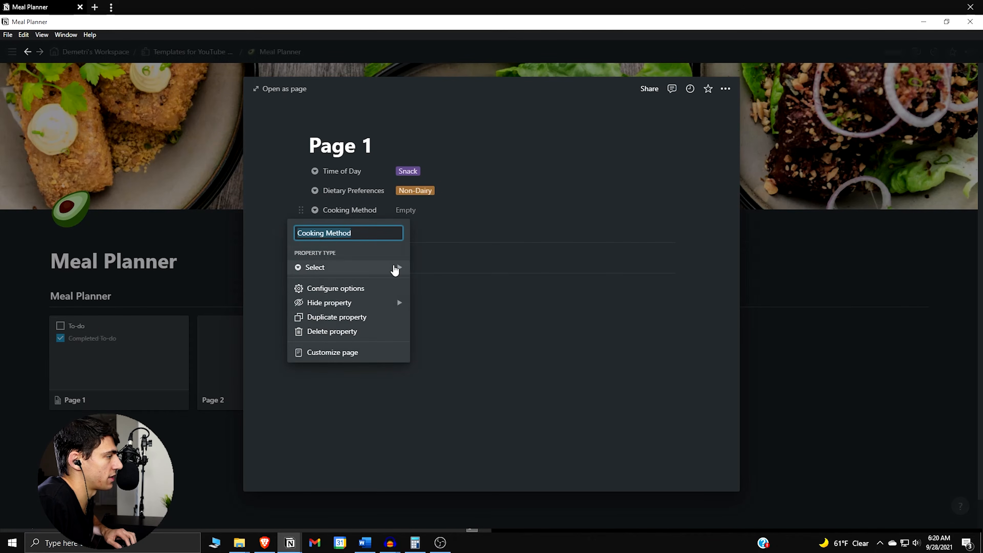
mouse_move(393, 266)
left_click(475, 219)
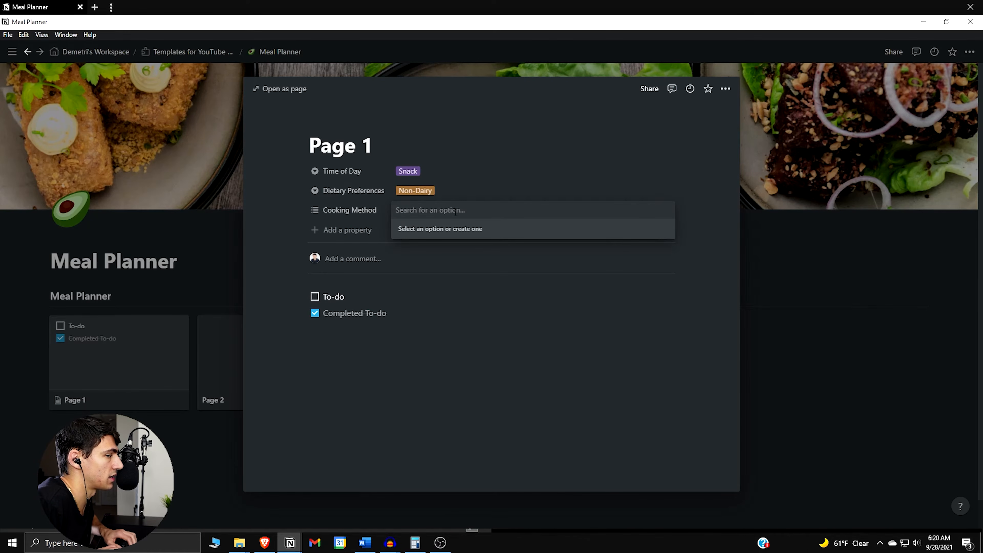
Create the Cooking Method options Instant Pot, Crockpot, Oven, Stovetop and Grill
type("Instant Pot")
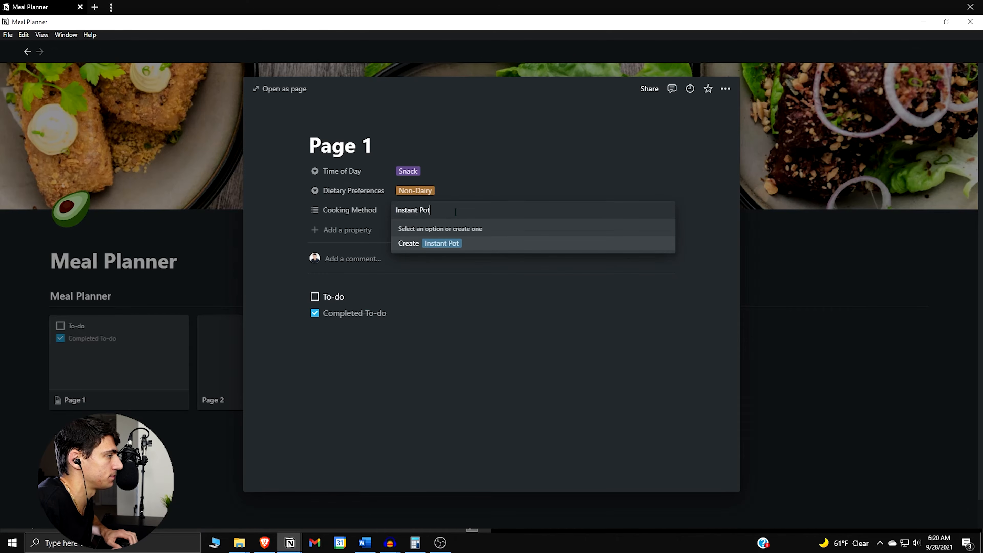
key("Return")
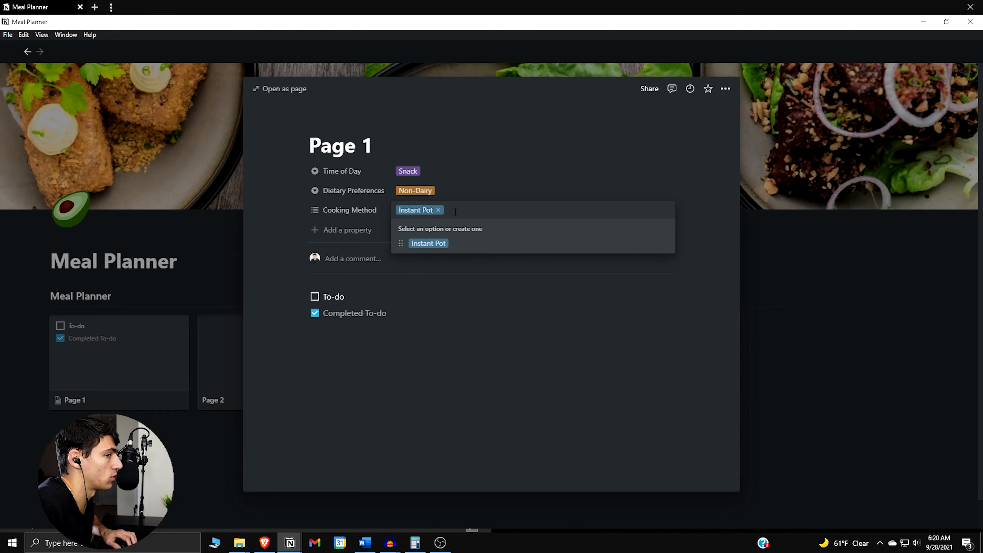
type("Crockpot")
key("Return")
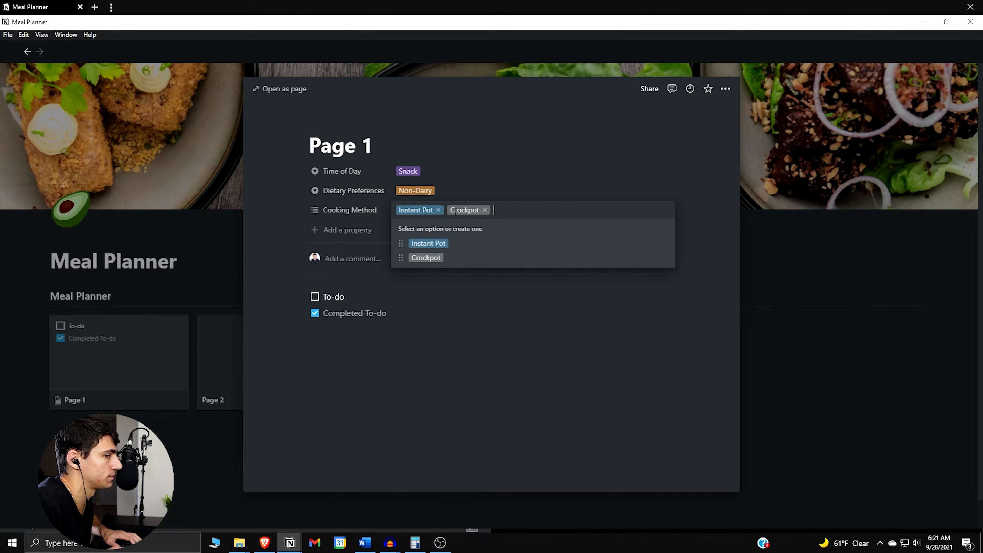
type("Oven")
key("Return")
type("Stovetop")
key("Return")
type("Grill")
key("Return")
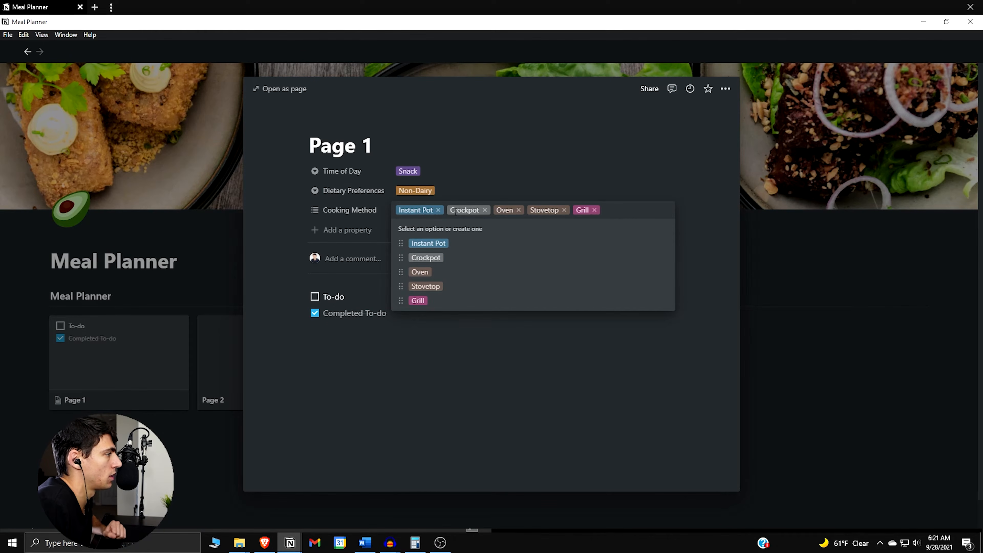
Remove Instant Pot, Crockpot, Oven and Stovetop from Page 1's Cooking Method, keeping only Grill
left_click(438, 210)
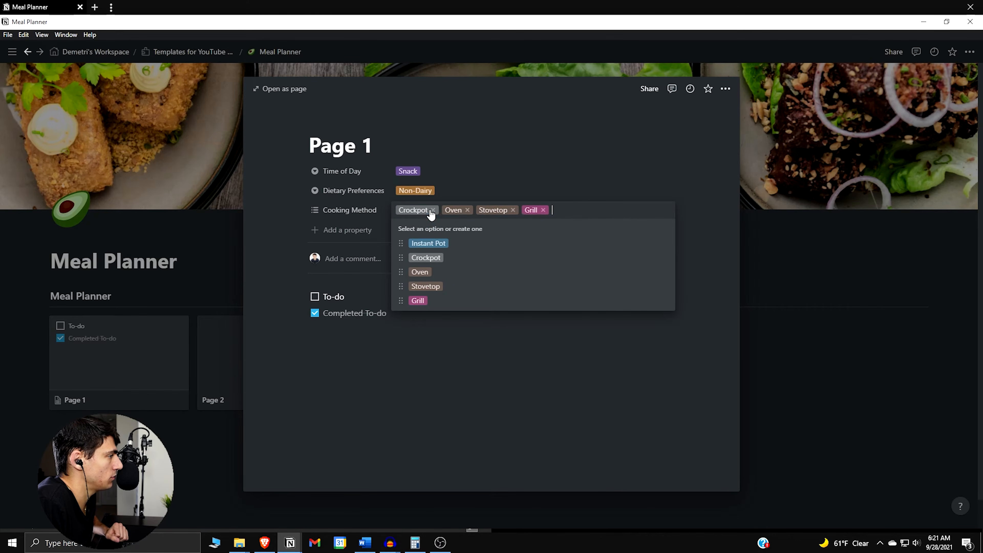
left_click(432, 209)
left_click(421, 210)
left_click(432, 210)
left_click(350, 226)
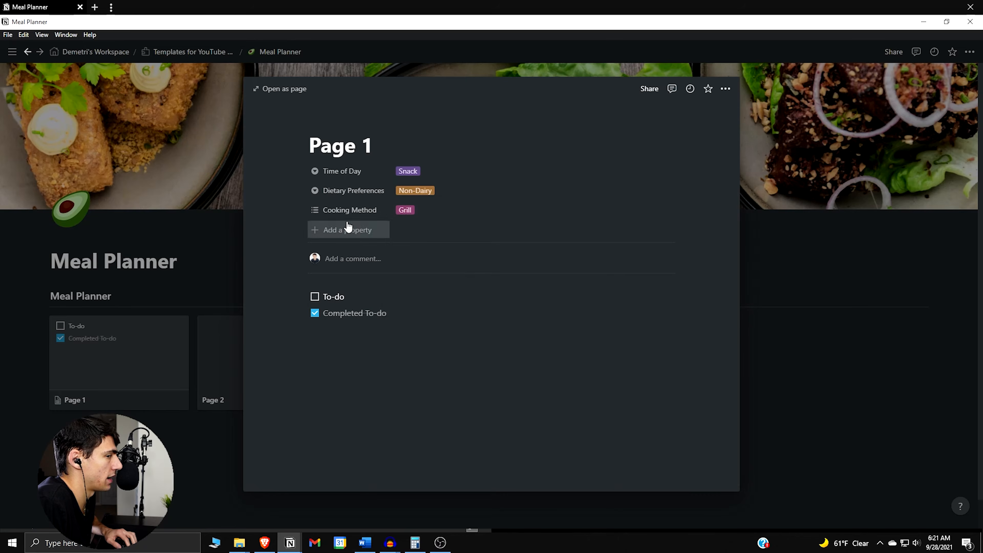
Add another property of type Select and name it Meat / Base
left_click(345, 229)
mouse_move(399, 286)
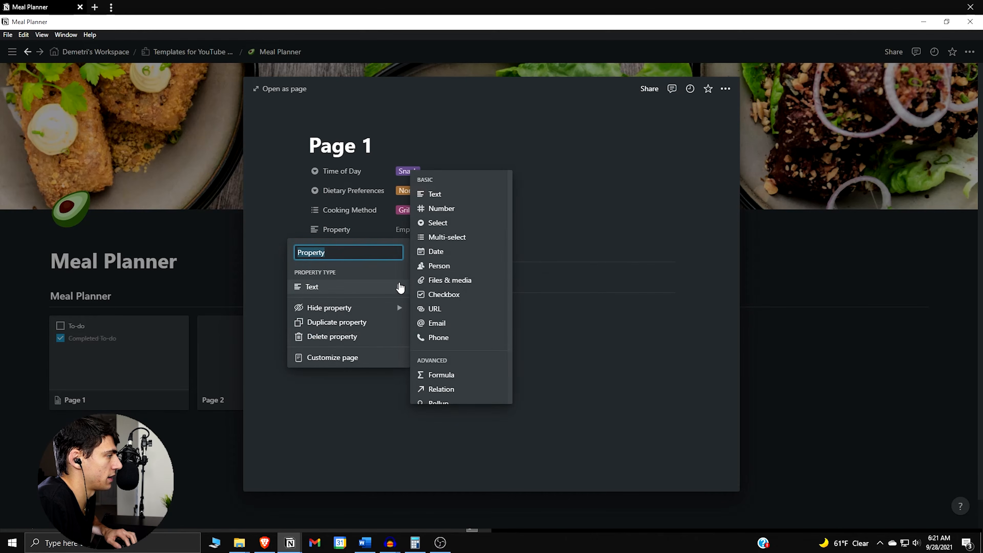
left_click(457, 224)
left_click(355, 236)
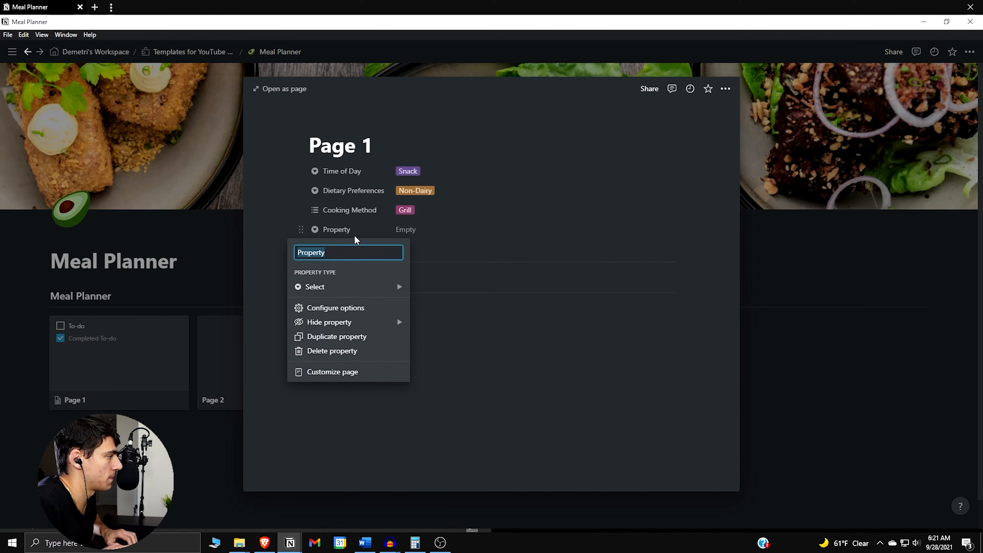
type("Meat / Ba")
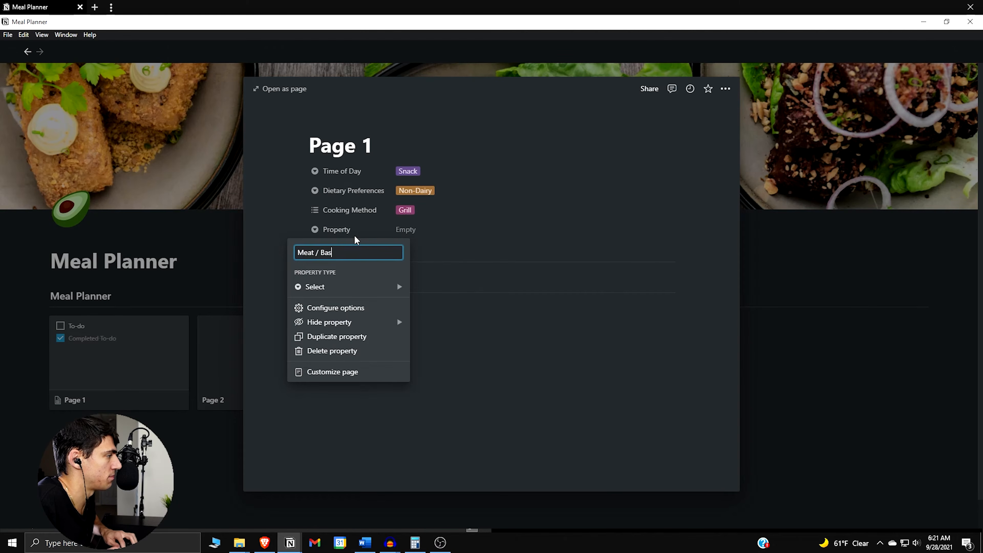
type("se")
key("Return")
Create the Meat / Base options Chicken, Beef, Fish and Tofu, and set Page 1's value to Chicken
left_click(411, 228)
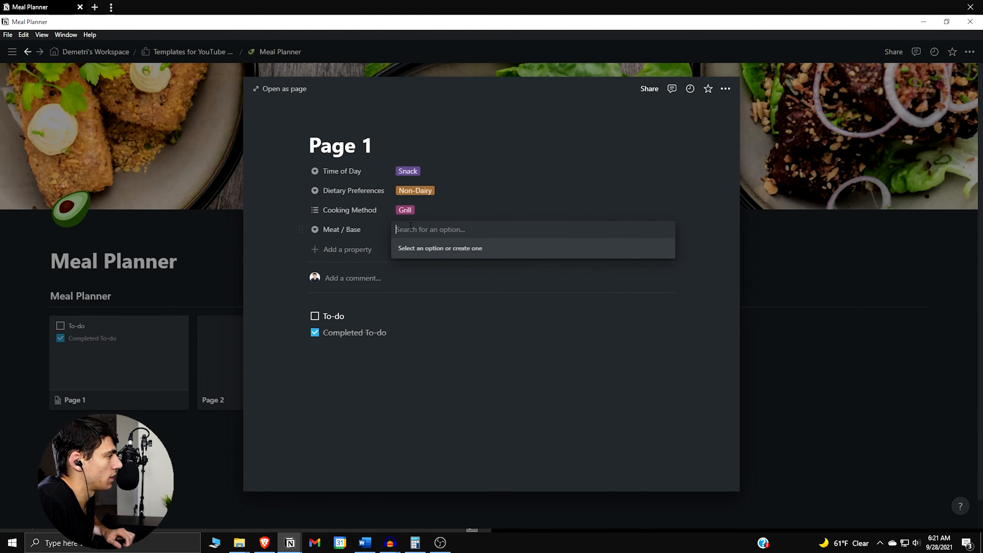
type("Chicken")
key("Return")
left_click(410, 228)
type("Beef")
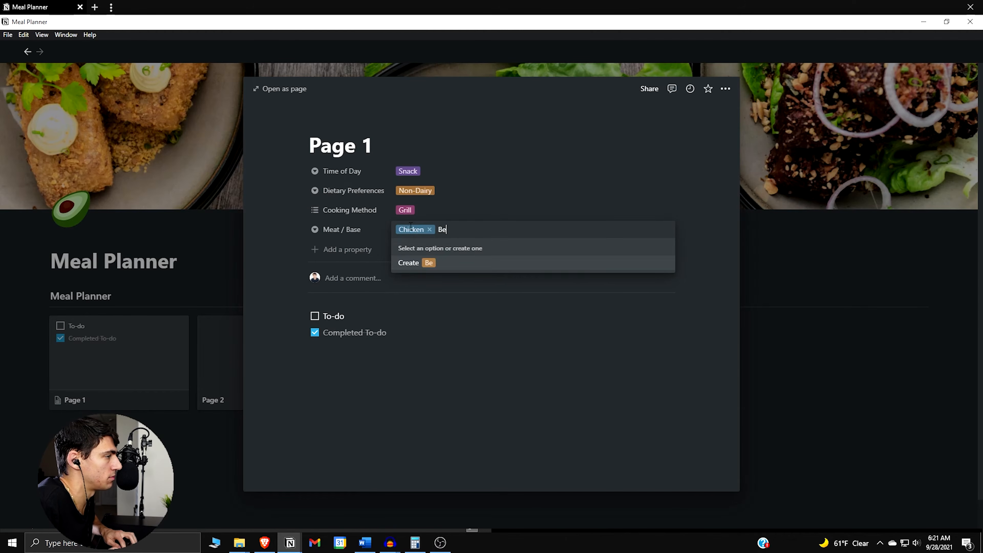
key("Return")
left_click(411, 229)
type("Fish")
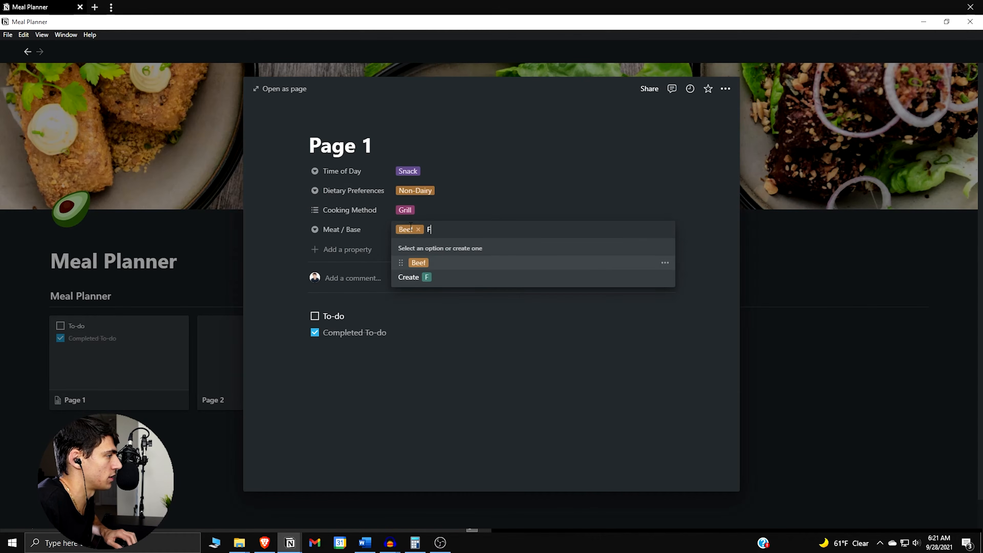
key("Return")
left_click(411, 228)
type("Tofu")
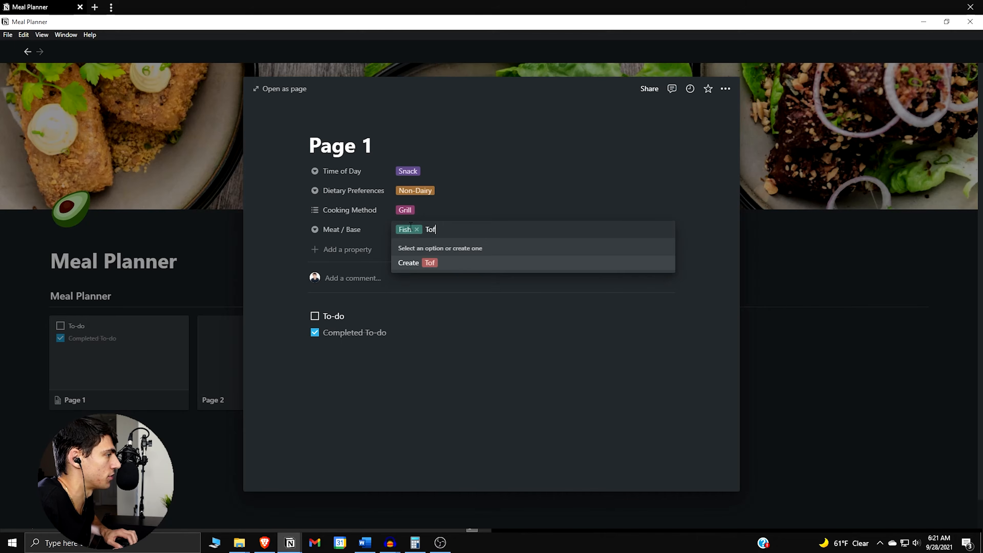
key("Return")
left_click(410, 230)
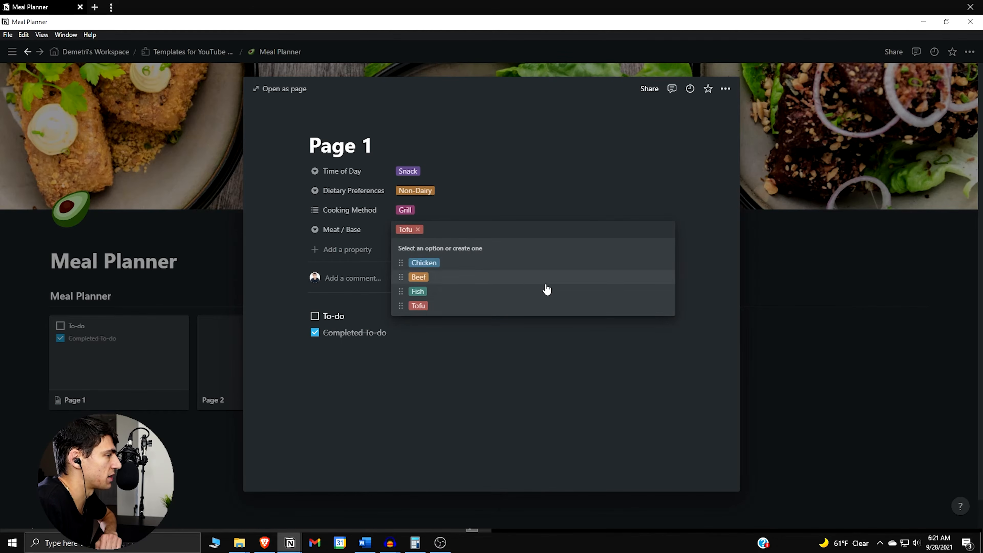
left_click(457, 268)
Add a property of type Text and name it Prep Time
left_click(348, 249)
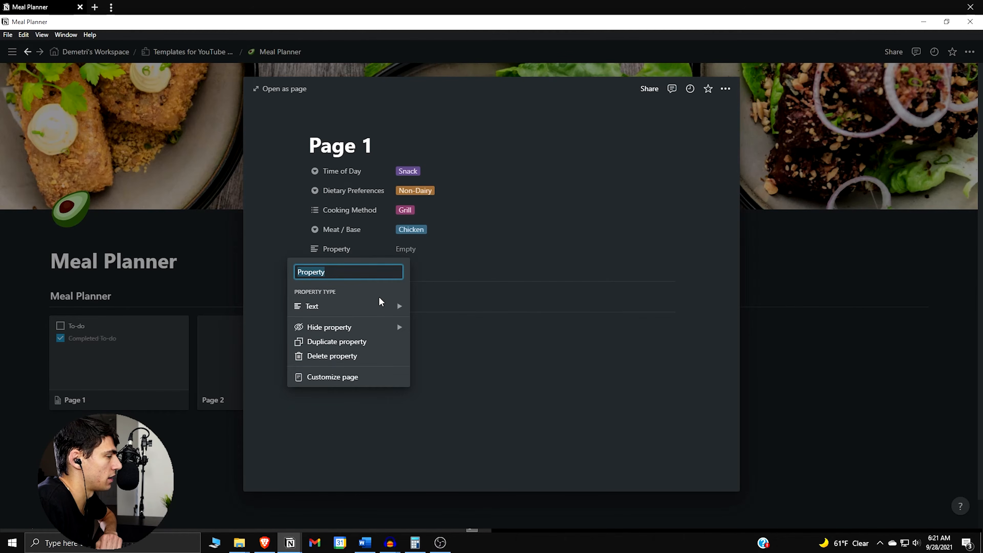
mouse_move(384, 306)
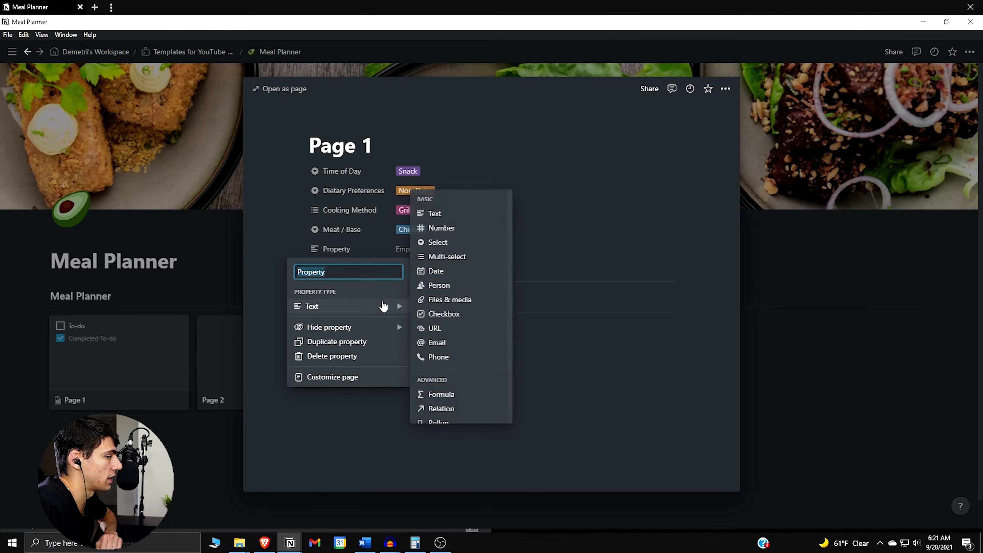
left_click(449, 214)
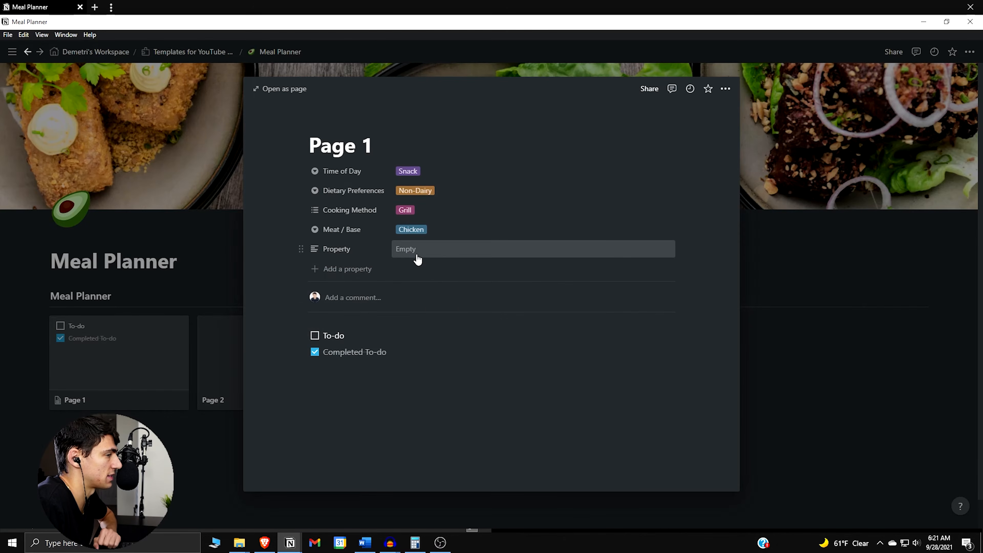
left_click(379, 257)
type("Pr")
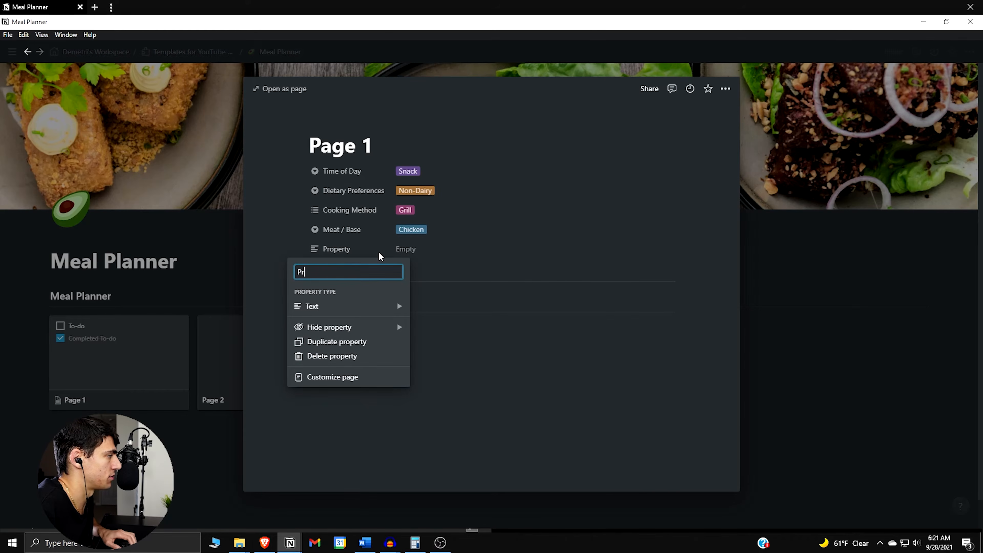
type("ep Time")
key("Return")
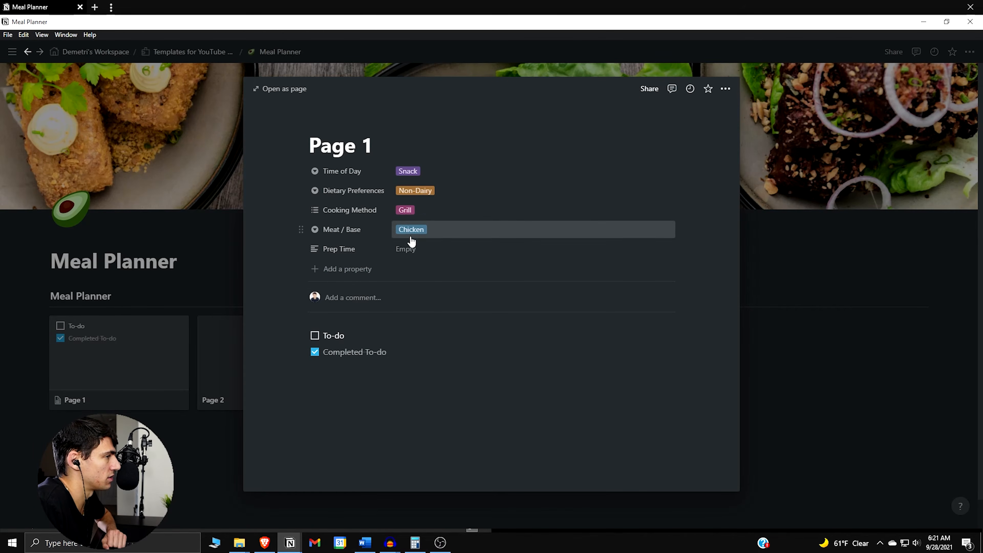
Enter 5 hours as Page 1's Prep Time
left_click(417, 248)
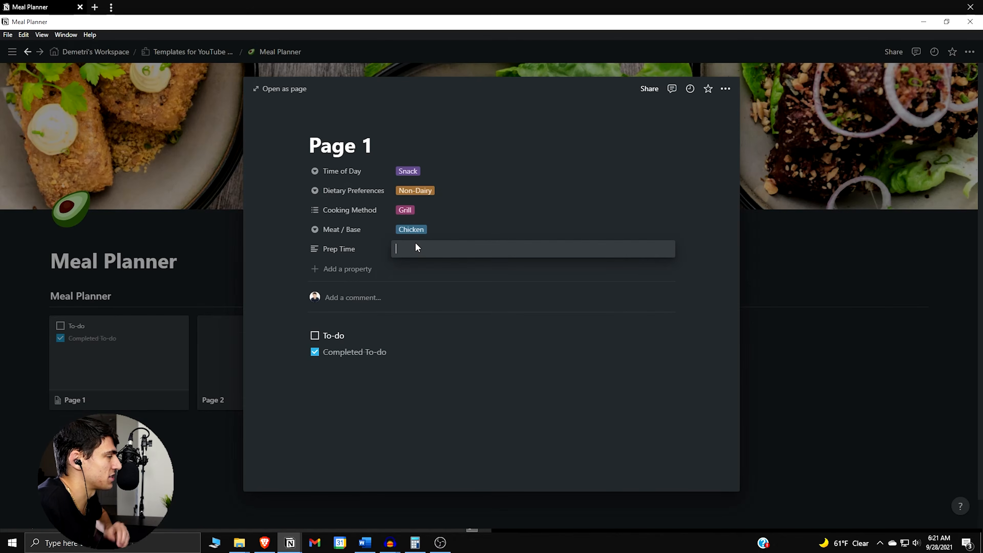
type("5 hours")
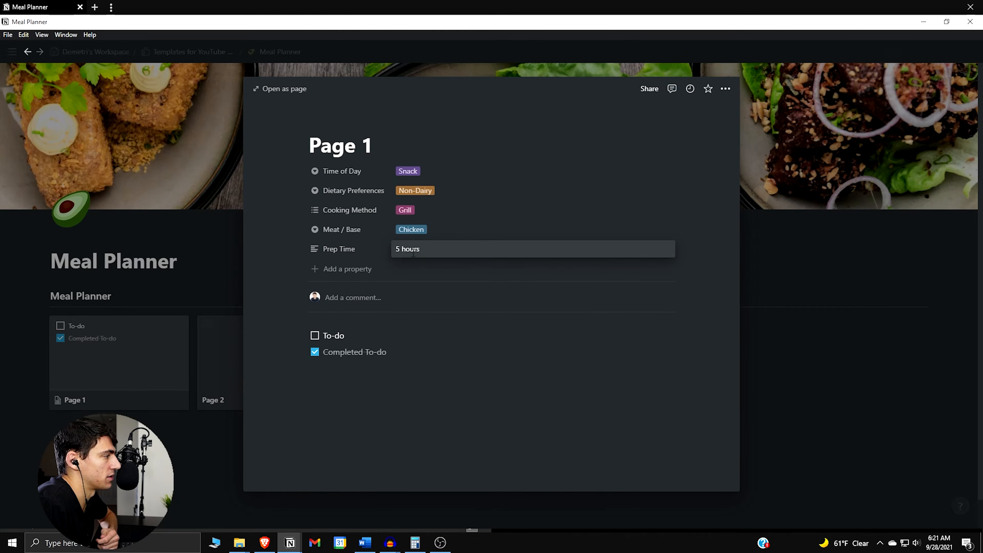
triple_click(413, 253)
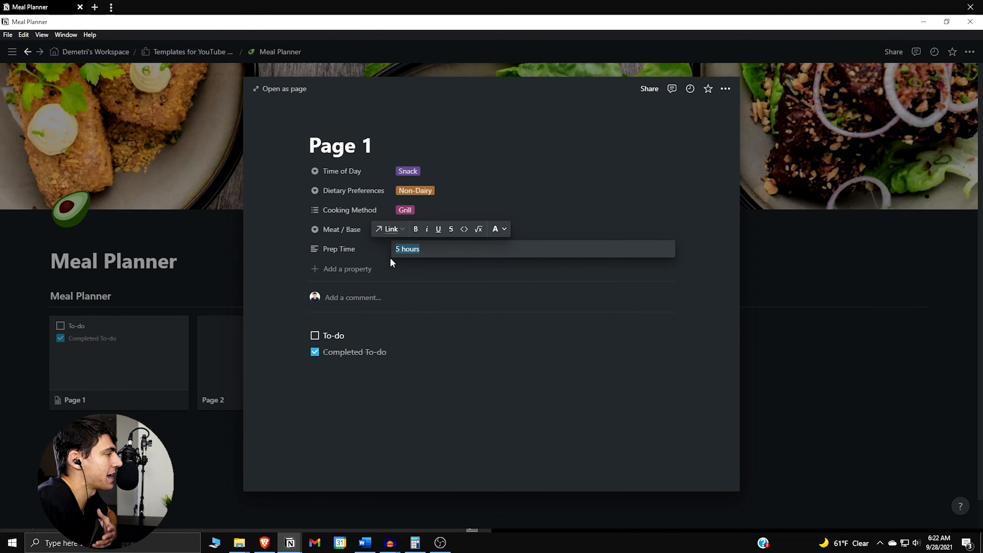
left_click(336, 274)
Add a property of type Text and name it Cooking Time
left_click(334, 272)
mouse_move(349, 326)
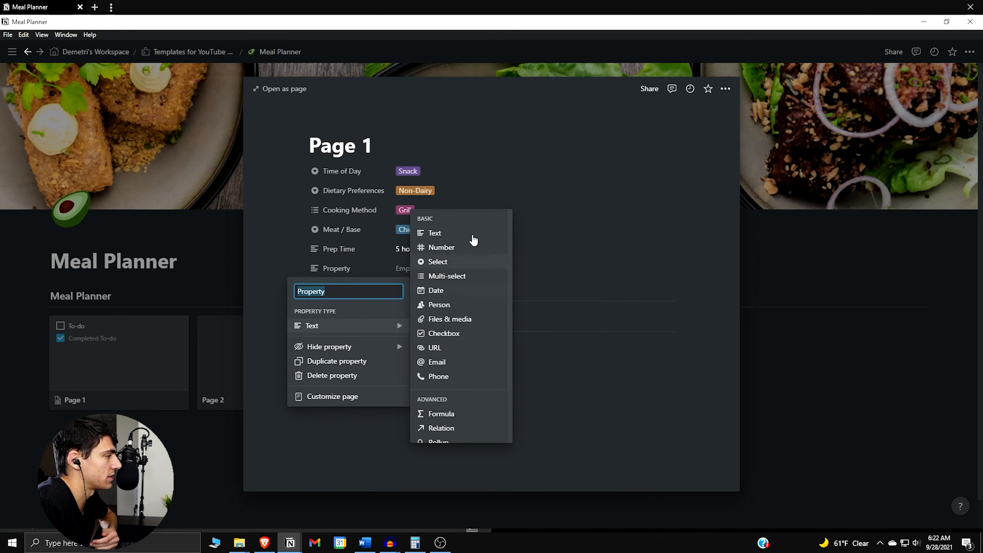
left_click(463, 233)
left_click(360, 267)
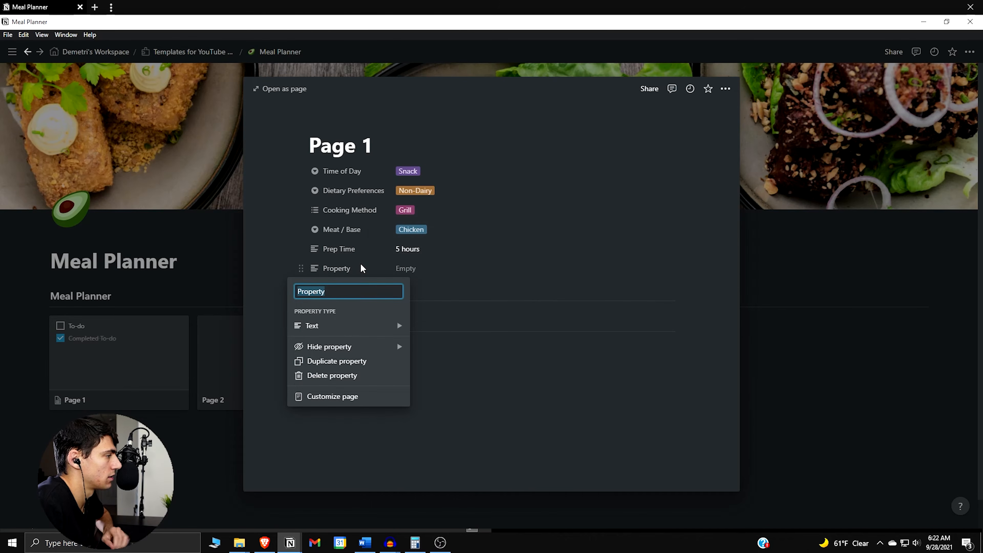
type("Cook")
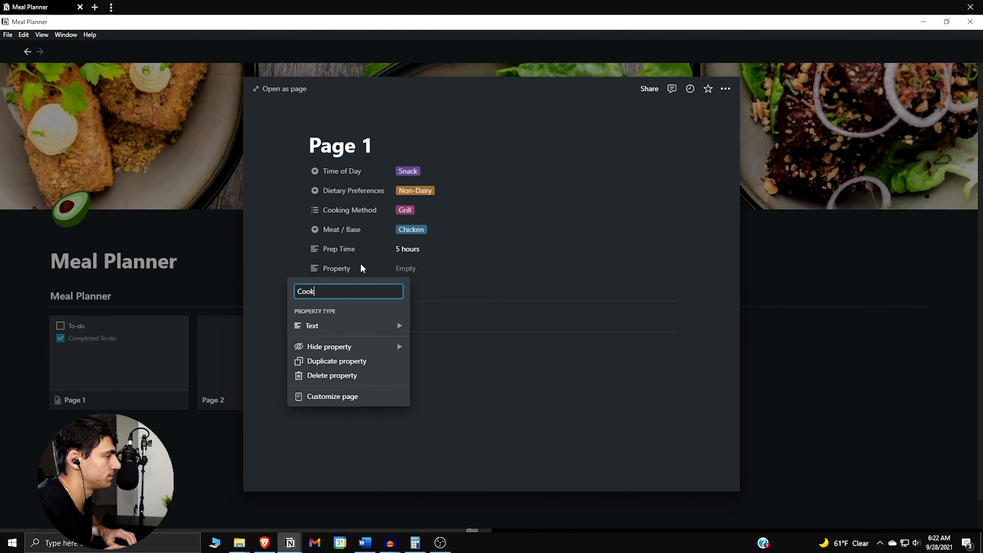
type("ing Time")
key("Return")
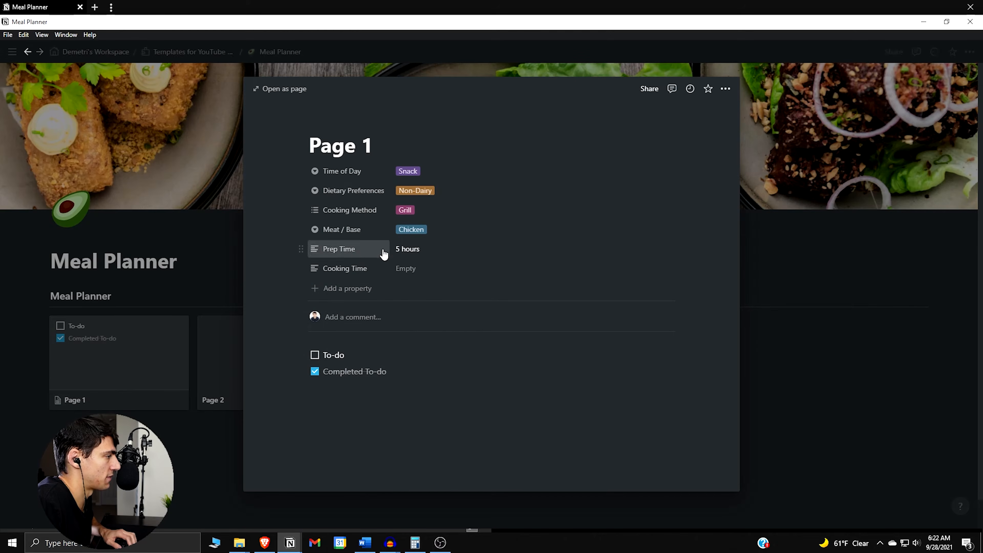
Replace Page 1's Prep Time with "15 Prep"
left_click(409, 249)
triple_click(410, 248)
type("15 Prep")
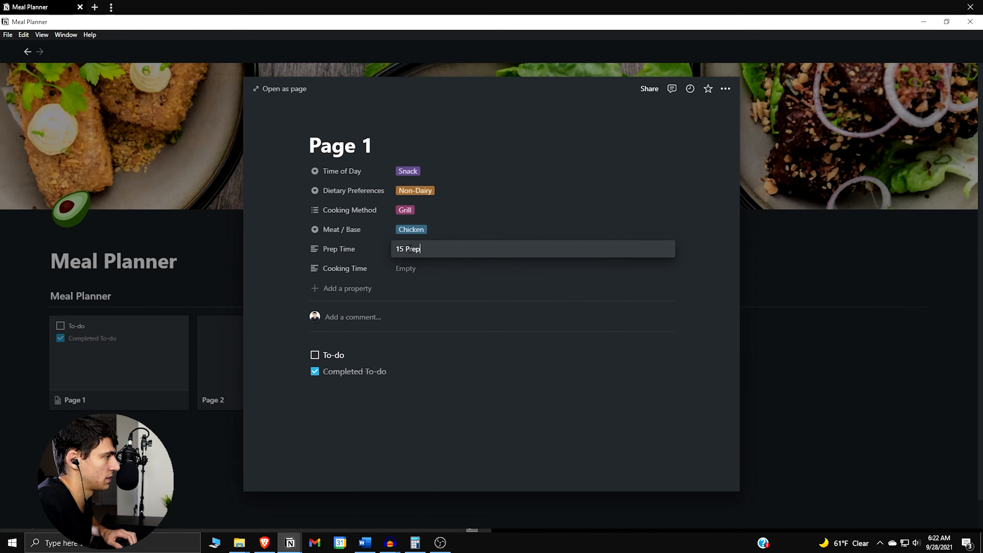
Change Page 1's Cooking Method from Grill to Crockpot
left_click(446, 212)
left_click(420, 216)
left_click(438, 255)
left_click(417, 209)
left_click(413, 256)
Enter 6 hours as Page 1's Cooking Time
left_click(418, 266)
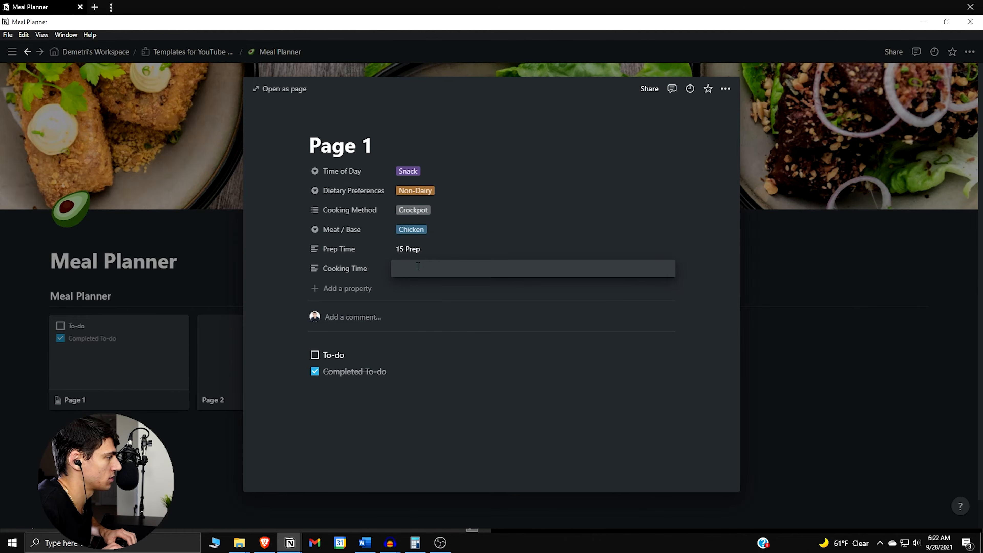
type("6")
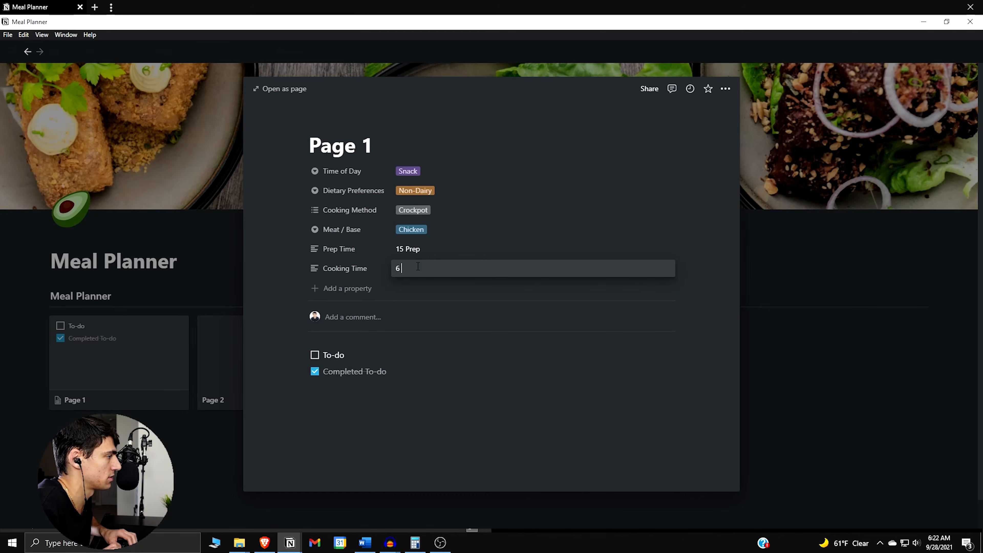
left_click(368, 202)
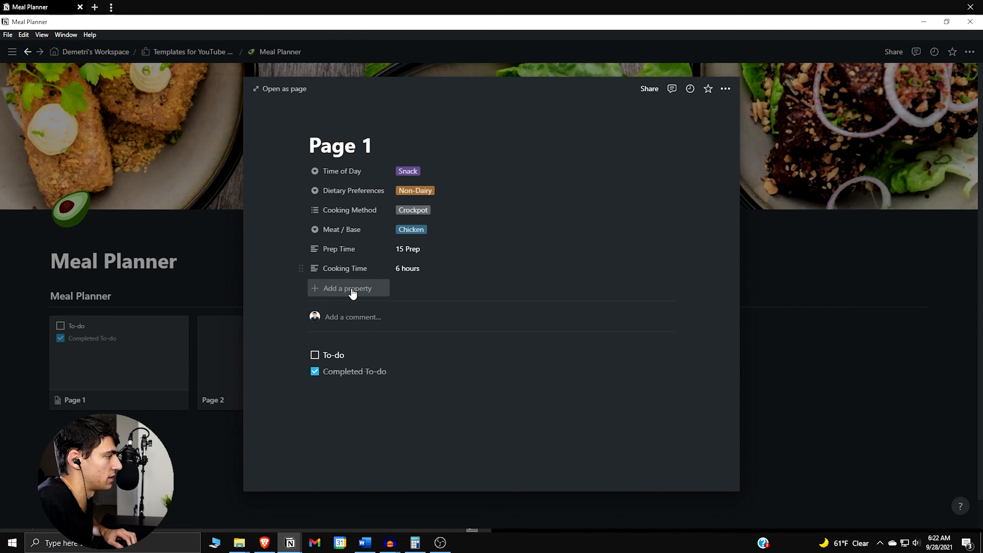
Add a property of type URL and name it URL
left_click(351, 292)
mouse_move(384, 347)
left_click(451, 366)
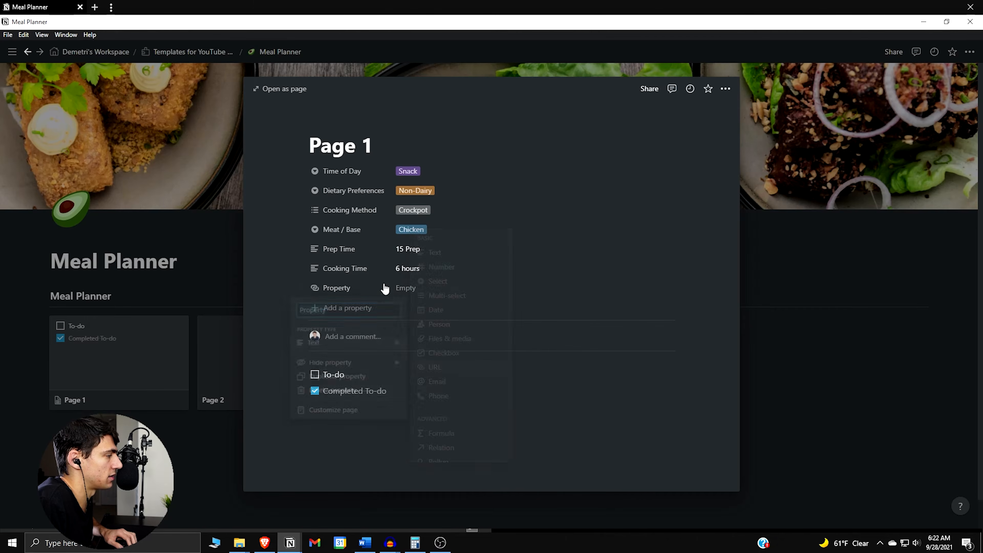
left_click(343, 286)
type("URL")
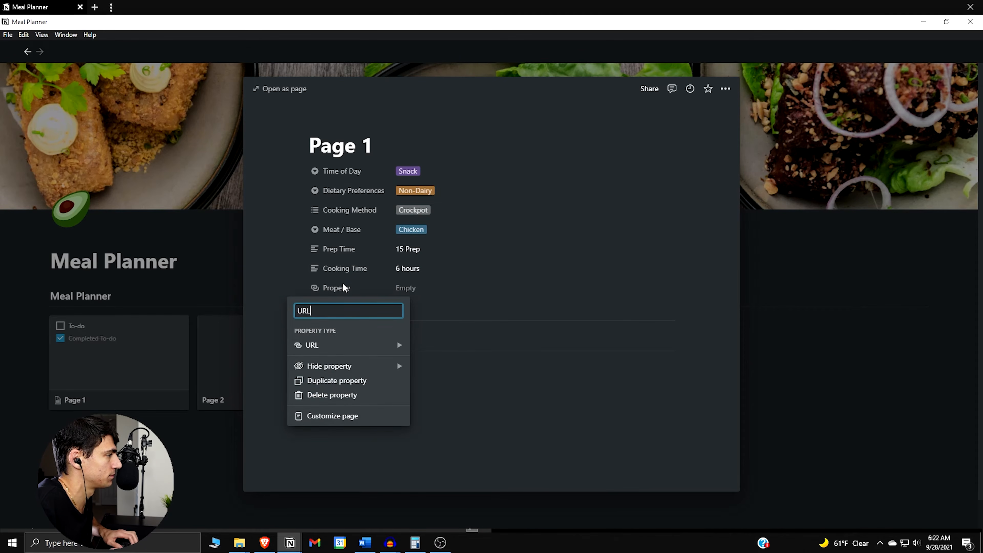
key("Return")
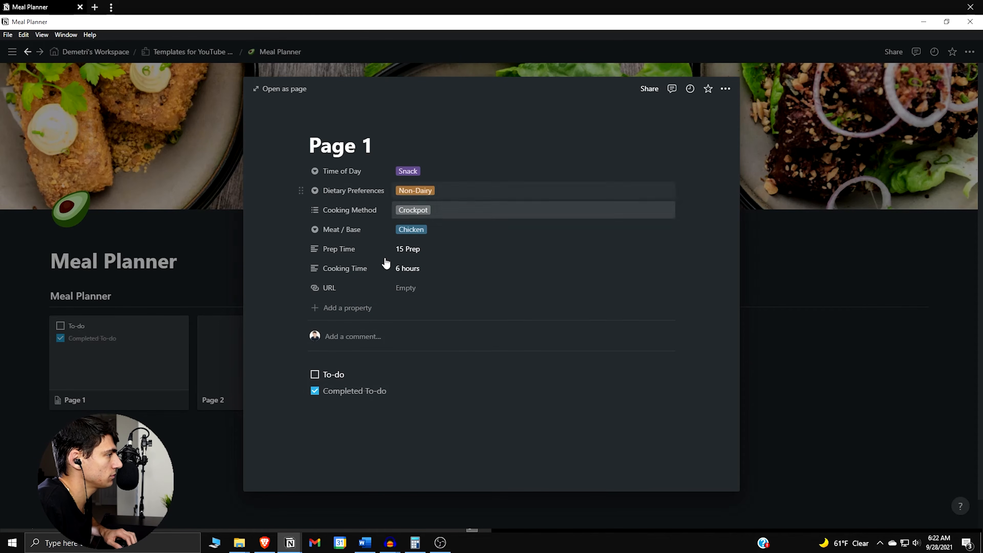
Add a property of type Files & media and name it Cover Image
left_click(381, 308)
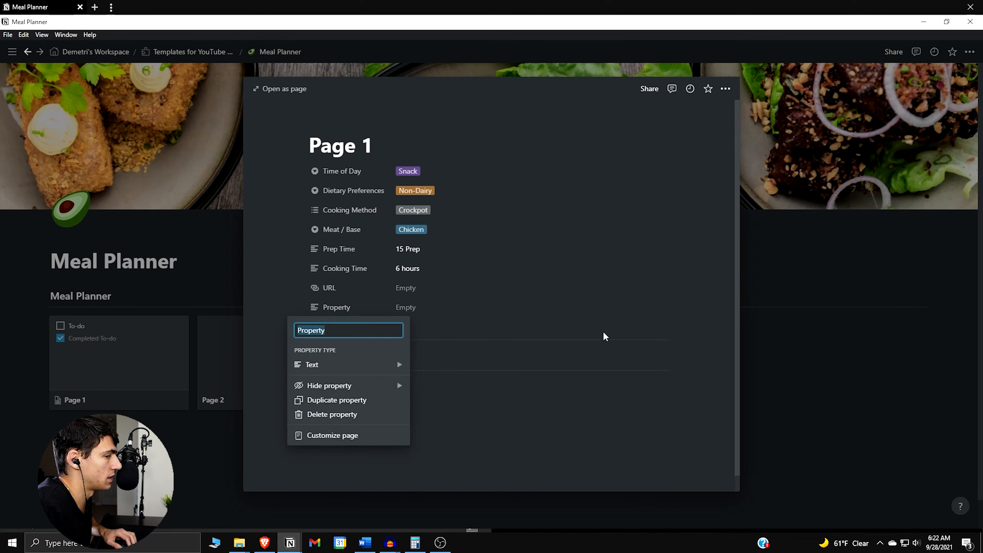
mouse_move(344, 383)
mouse_move(389, 365)
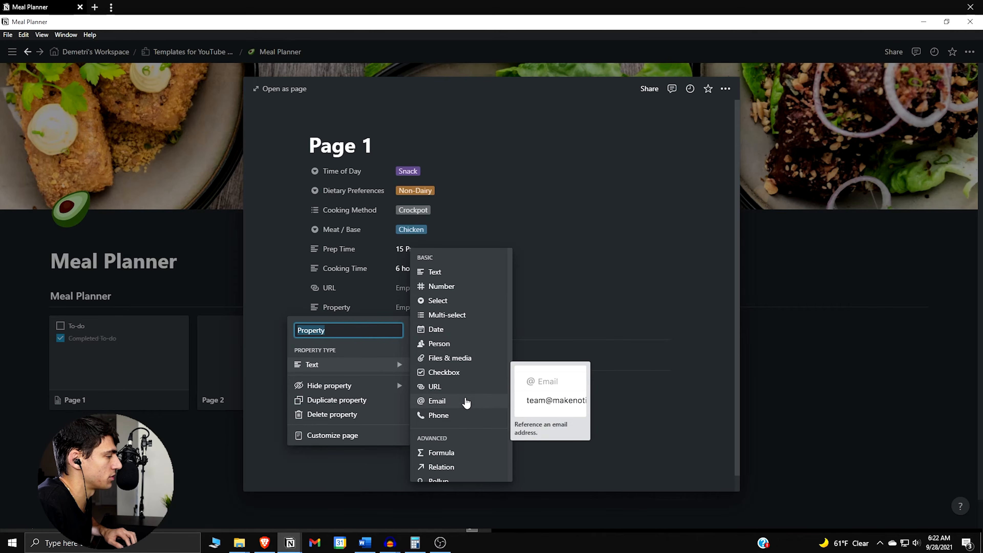
left_click(451, 354)
left_click(339, 307)
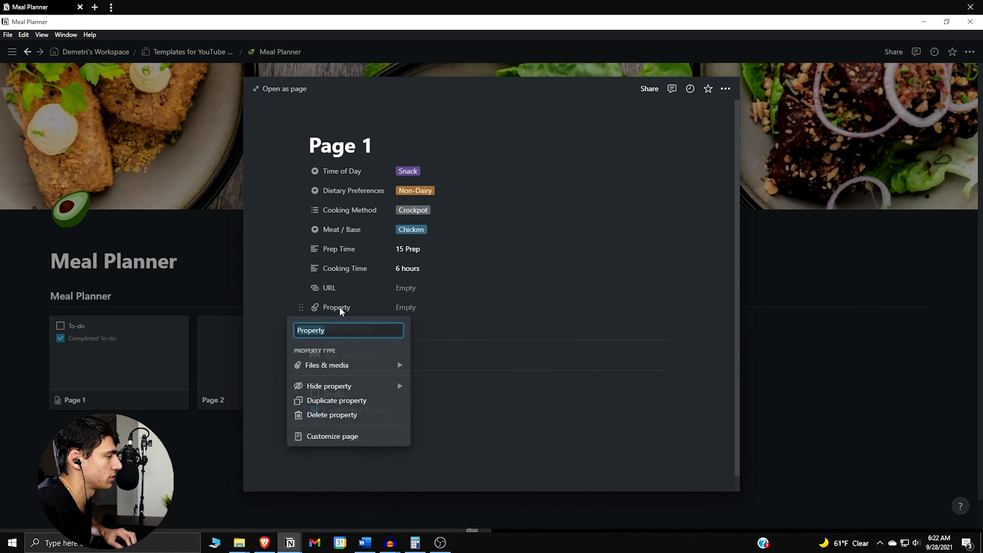
type("Cover Image")
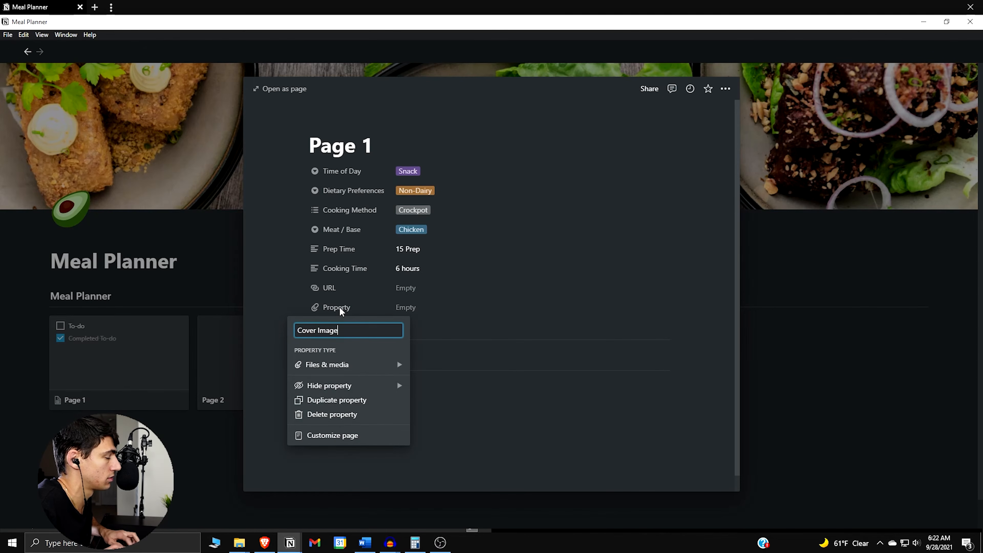
key("Return")
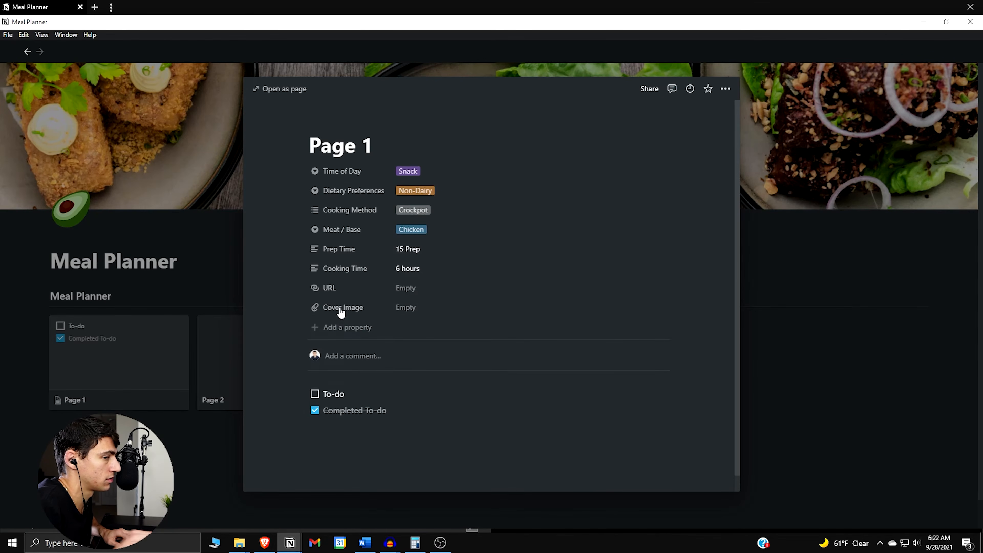
Close Page 1 and set the gallery view's card preview to the Cover Image property
left_click(95, 355)
left_click(883, 297)
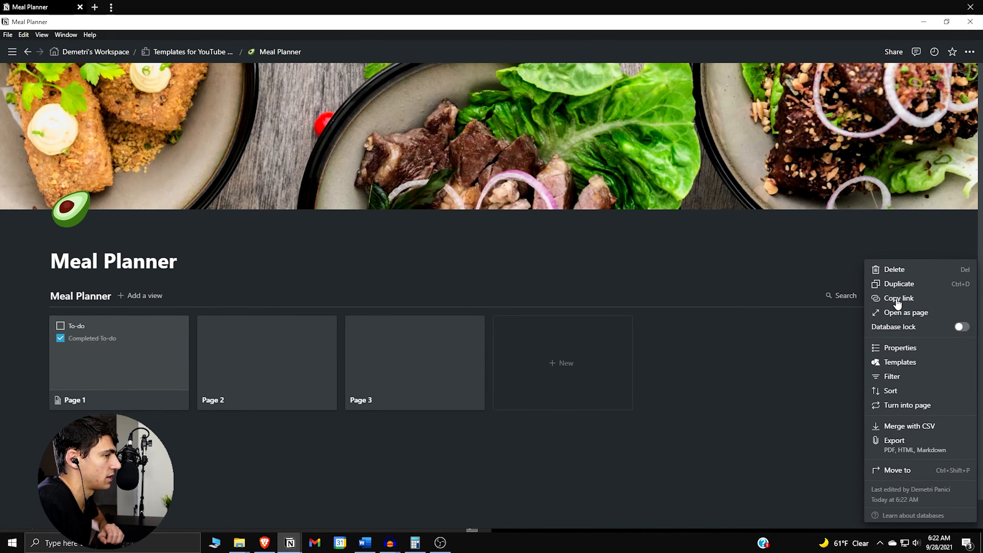
left_click(924, 351)
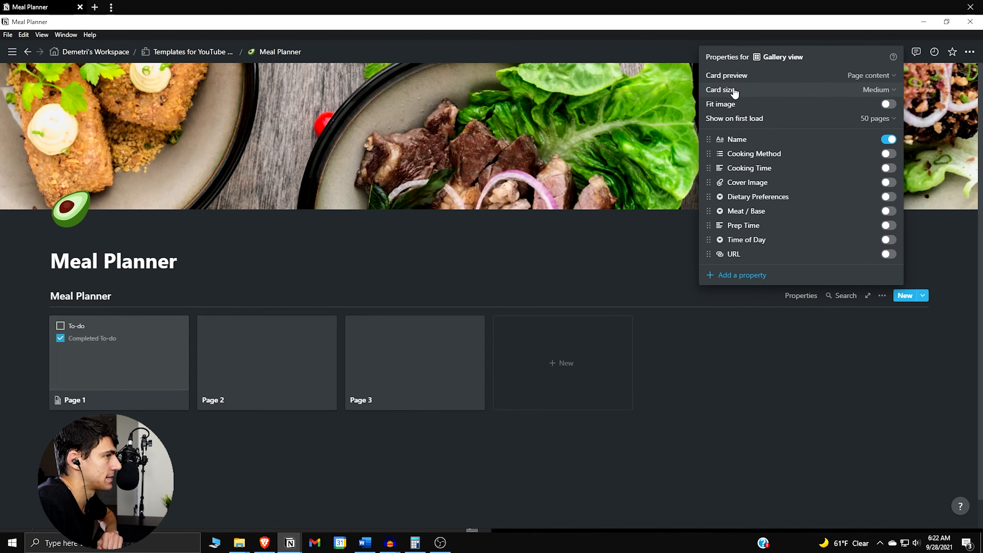
left_click(733, 80)
left_click(841, 146)
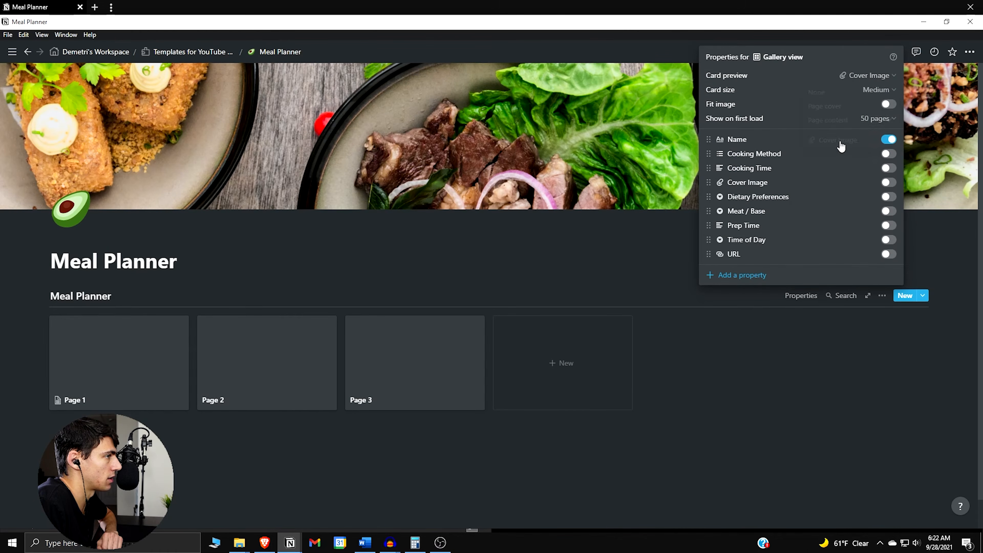
left_click(432, 469)
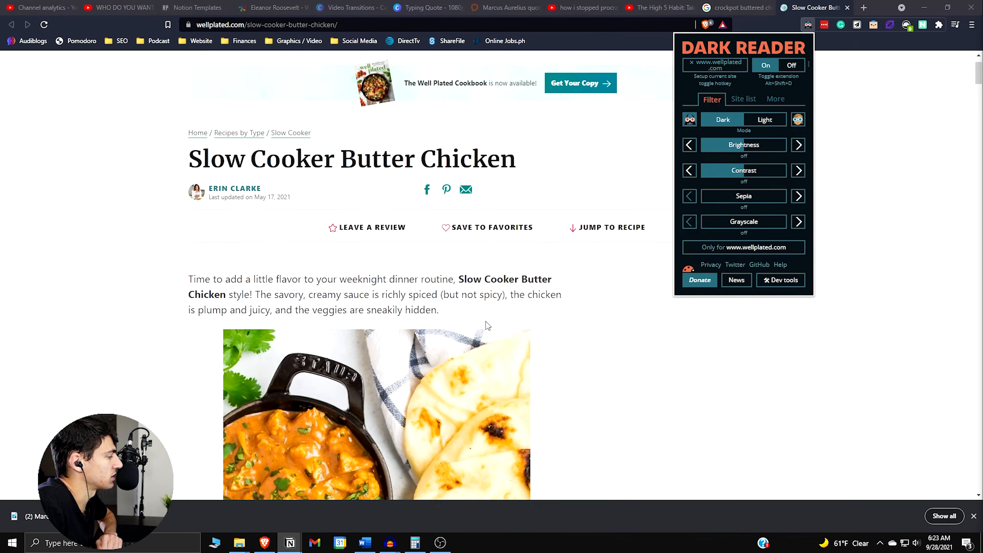
Copy the web address of the Slow Cooker Butter Chicken recipe in the browser and return to the Meal Planner window in Notion
left_click(799, 362)
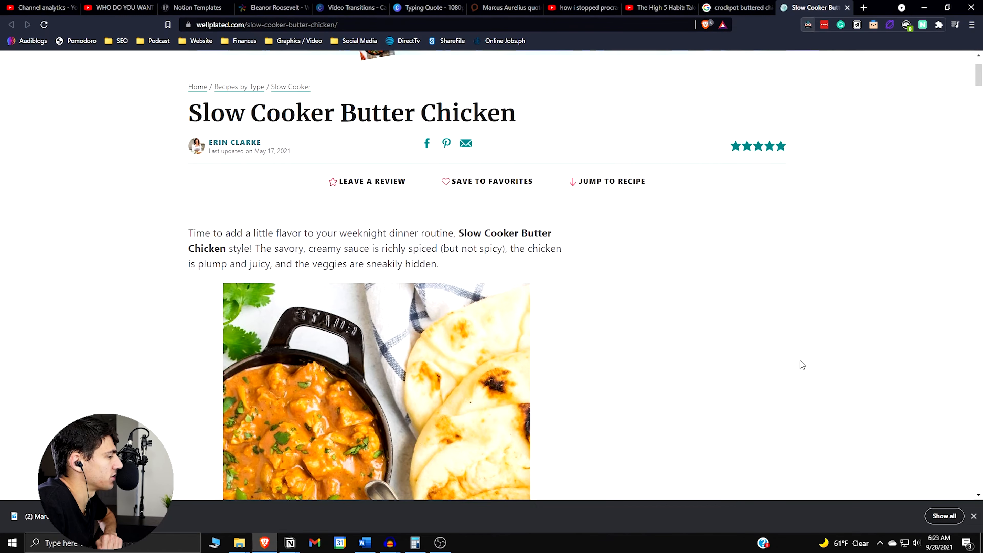
scroll(499, 367, "down", 2)
left_click(518, 22)
key("ctrl+c")
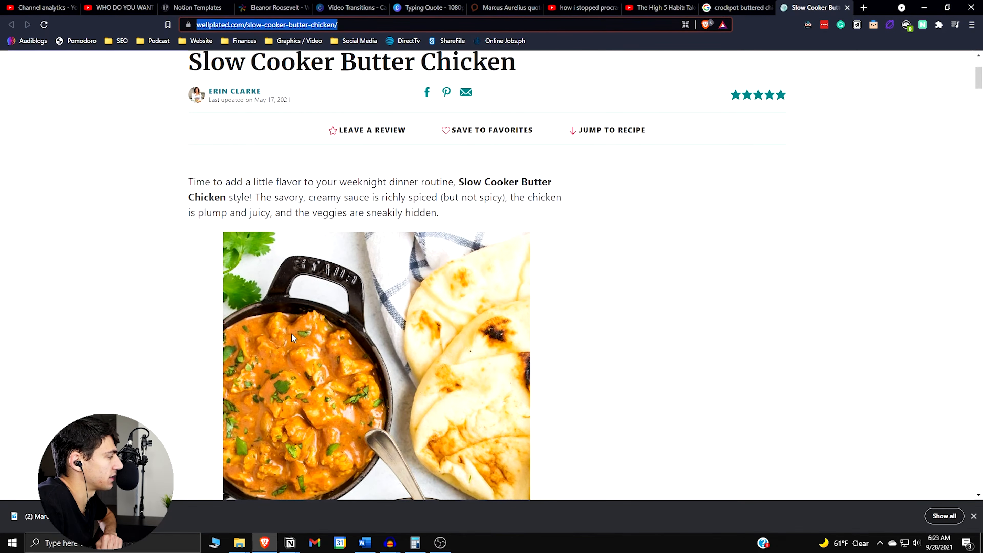
mouse_move(290, 542)
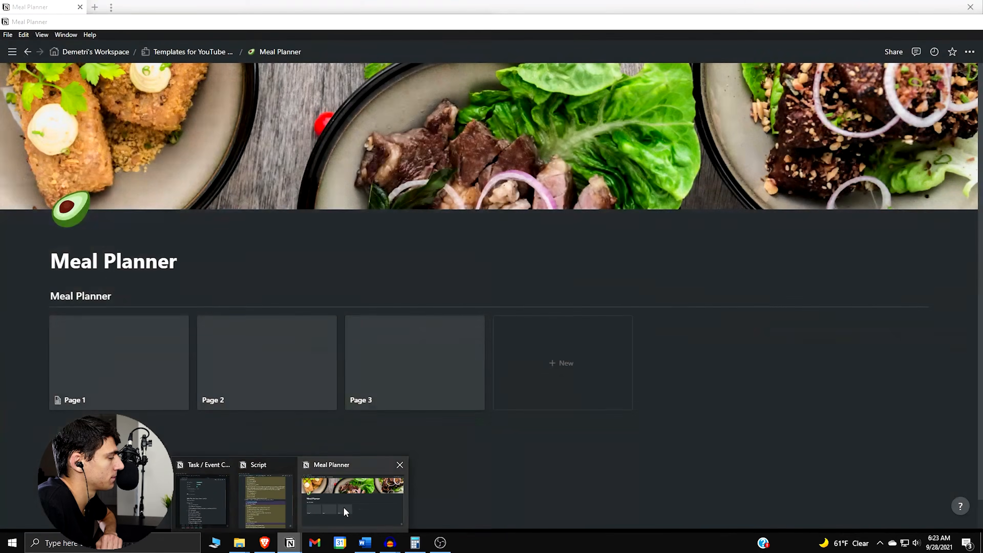
left_click(346, 512)
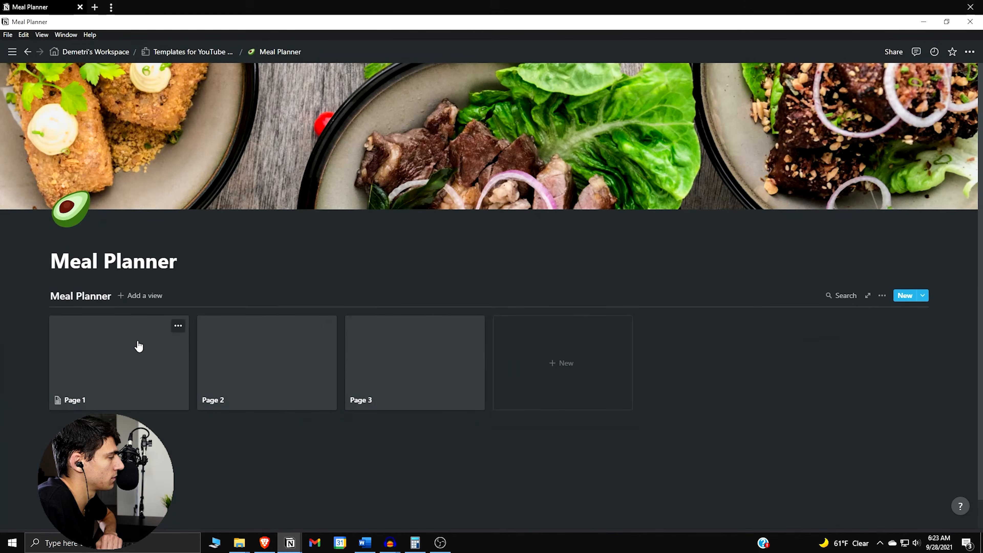
Rename Page 1 as "Crockpot Buttered Chicken"
left_click(137, 344)
left_click(413, 158)
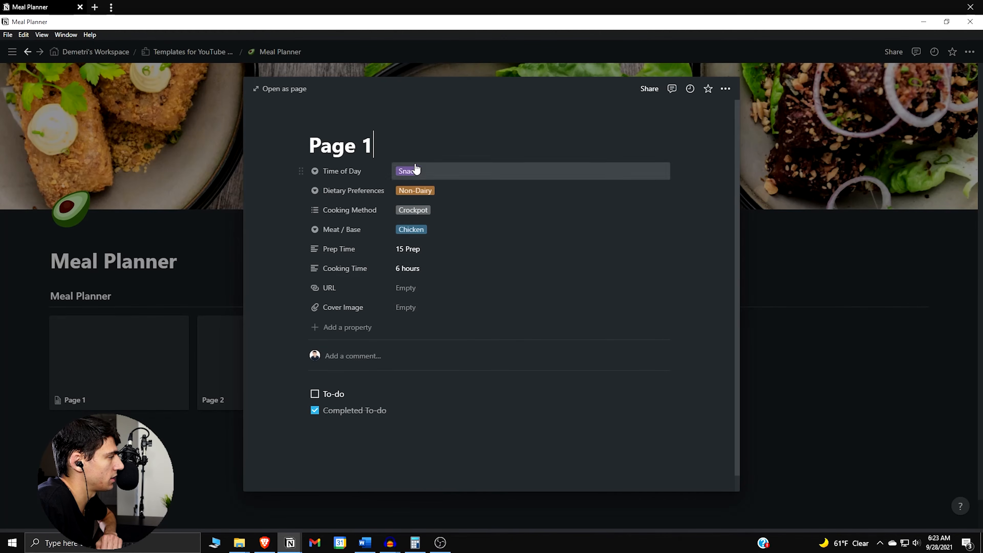
key("ctrl+a")
key("BackSpace")
type("C")
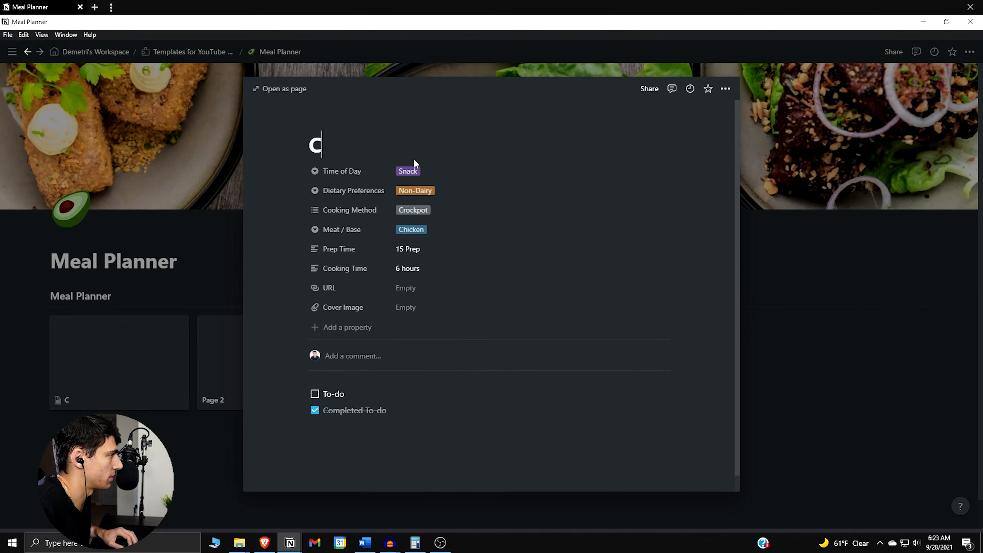
type("rockpot Buttered Chicken")
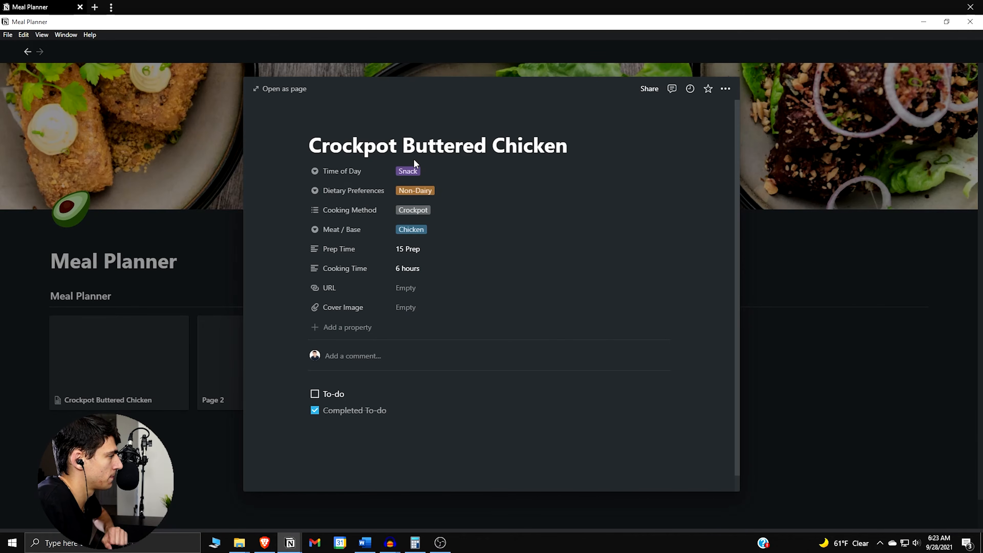
left_click(435, 291)
key("ctrl+v")
left_click(468, 295)
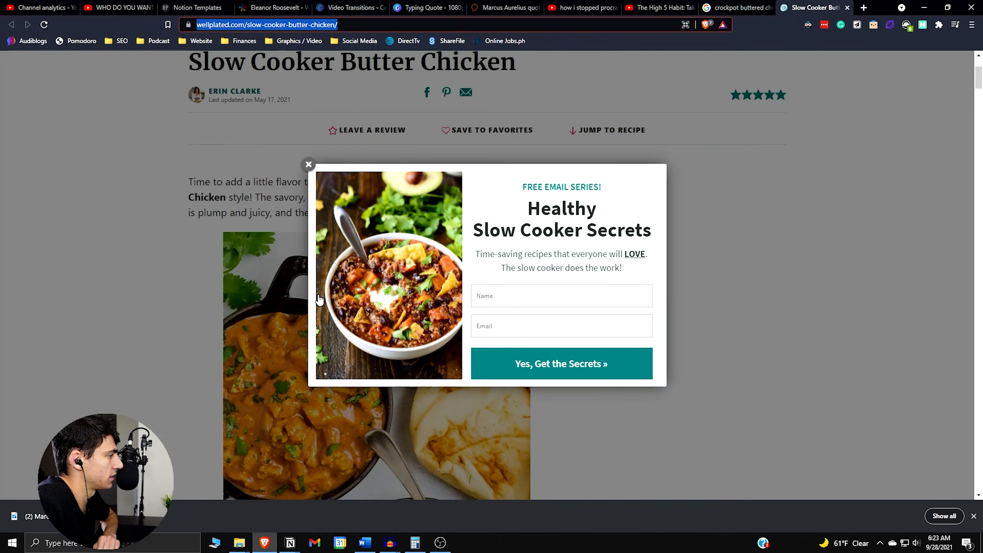
In the browser, dismiss the email series pop-up, save the butter chicken photo to the Downloads folder, and return to Notion
left_click(271, 209)
right_click(331, 316)
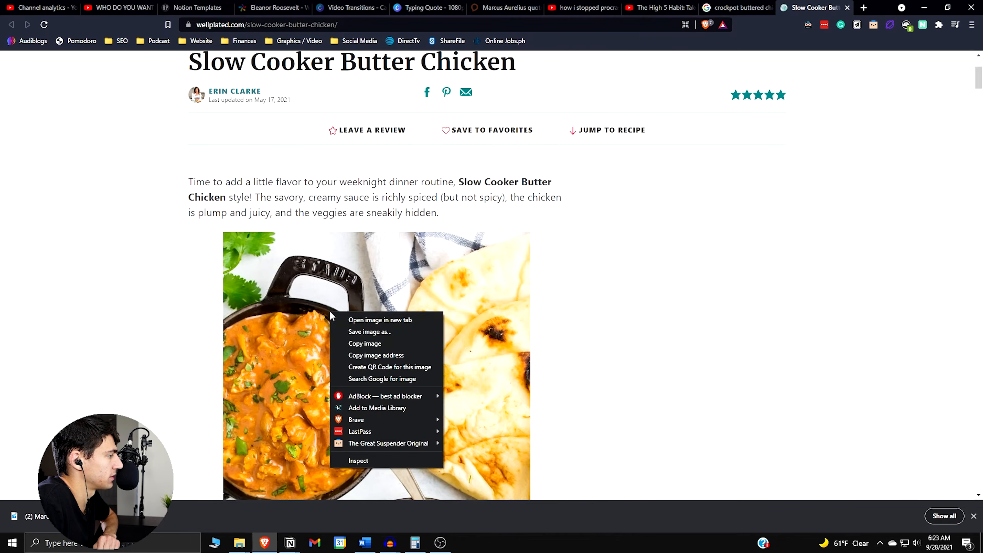
left_click(354, 332)
left_click(41, 113)
left_click(404, 251)
key("alt+Tab")
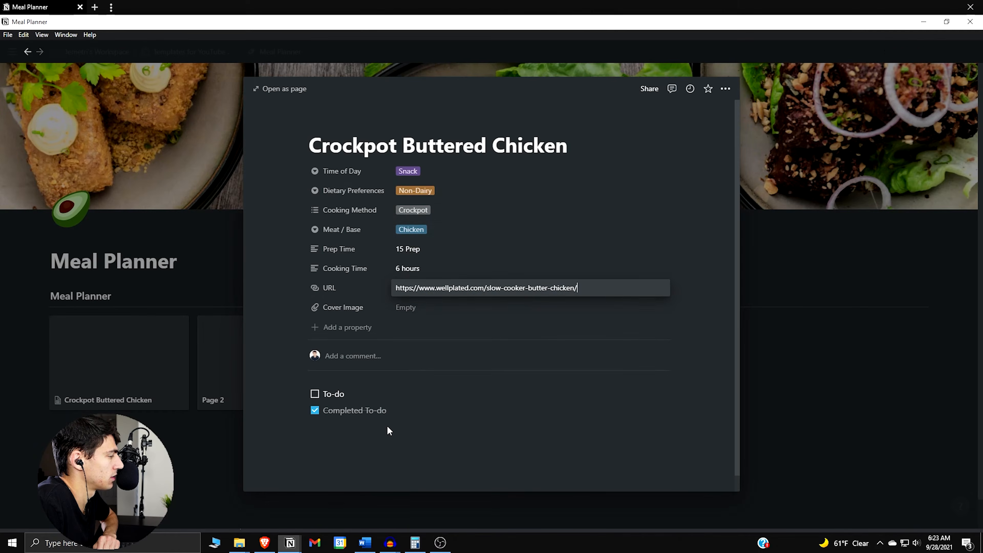
Upload the saved butter chicken photo from Downloads to the Cover Image property and close the recipe page
left_click(430, 314)
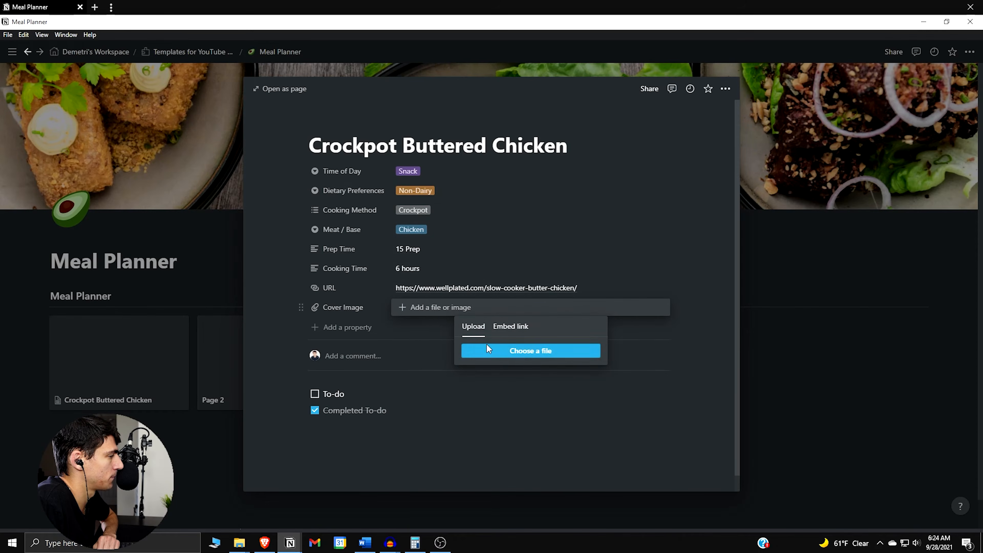
left_click(530, 350)
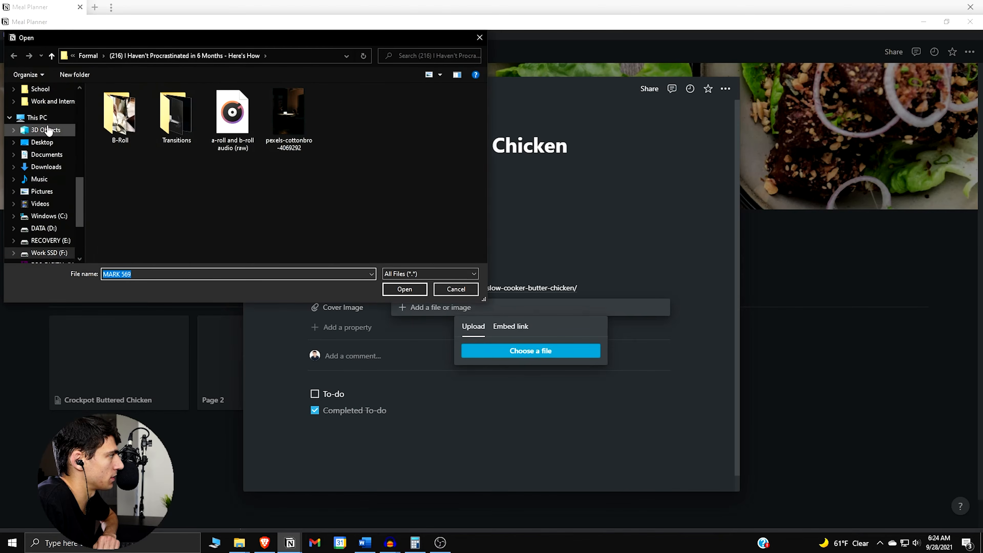
left_click(46, 166)
double_click(128, 124)
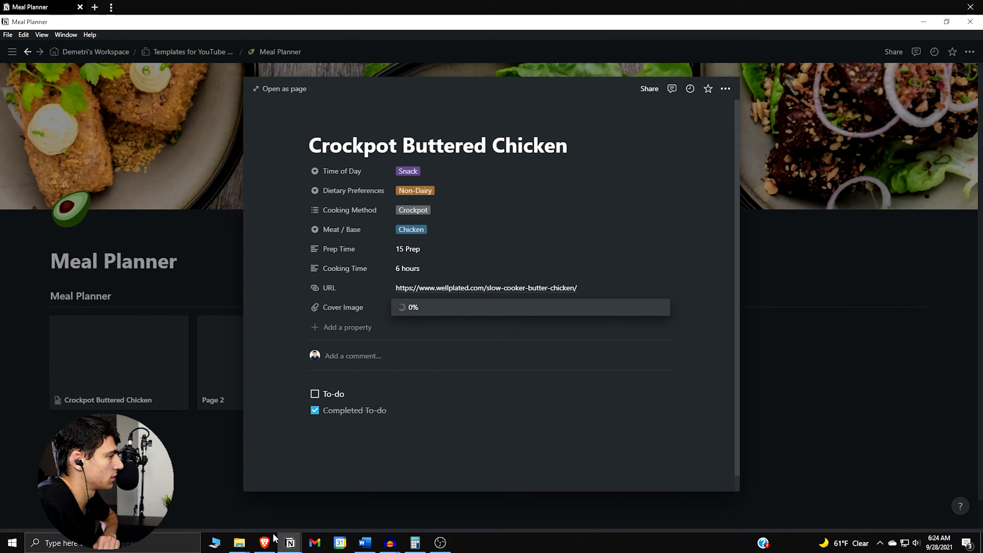
left_click(160, 387)
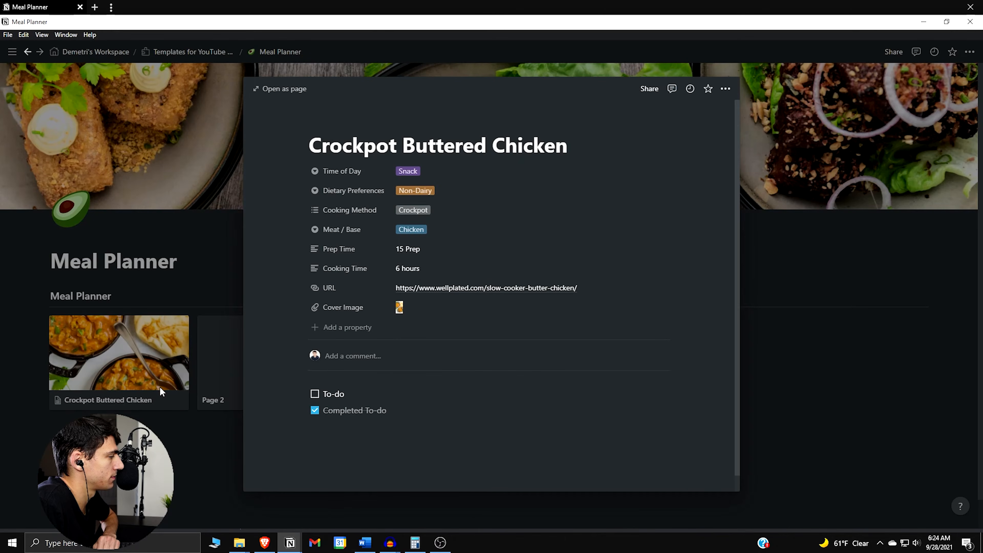
left_click(160, 387)
Delete the Page 2 and Page 3 cards from the gallery
right_click(259, 341)
left_click(286, 375)
right_click(288, 362)
left_click(304, 396)
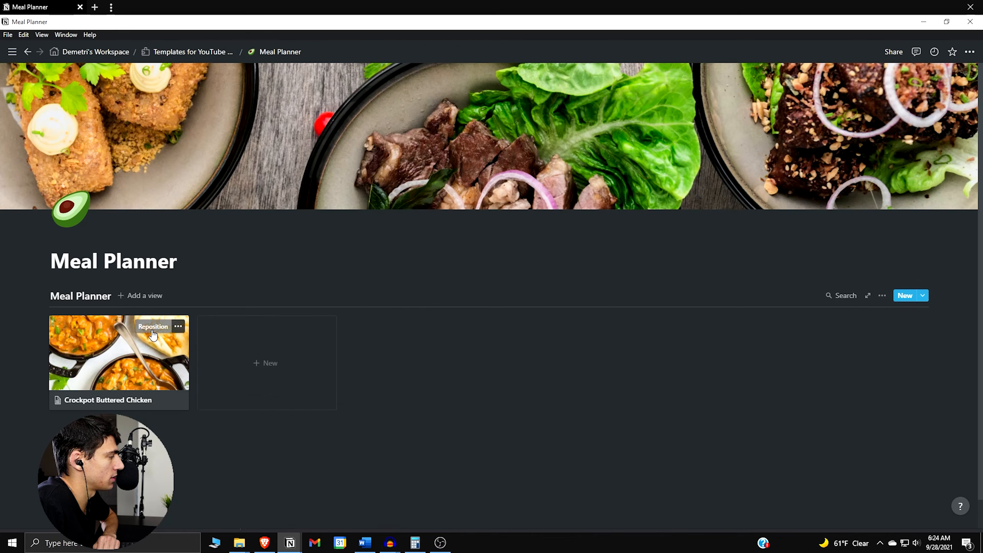
Give the Crockpot Buttered Chicken page the drumstick emoji as its icon, searching the emojis for "chicken"
left_click(137, 326)
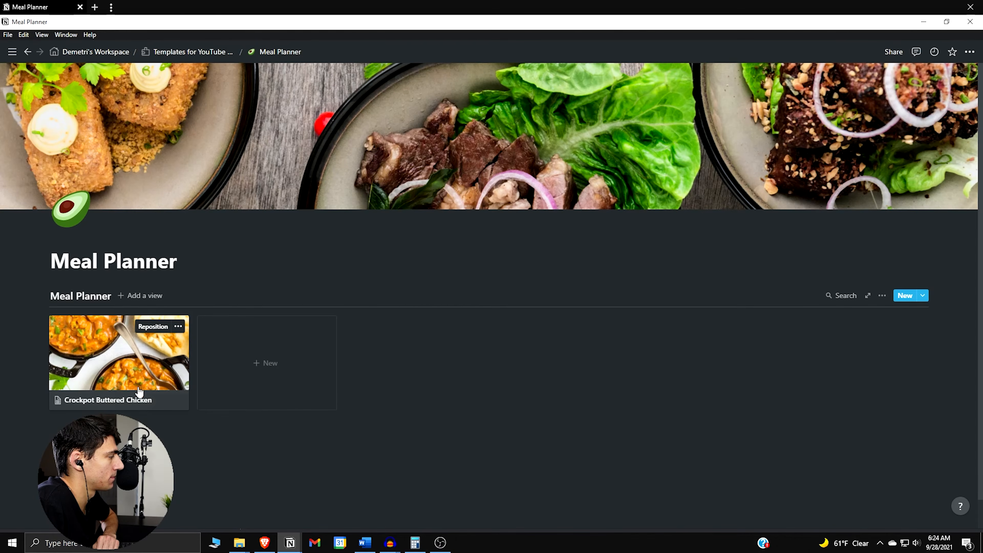
left_click(146, 380)
left_click(331, 129)
left_click(326, 166)
type("chicken")
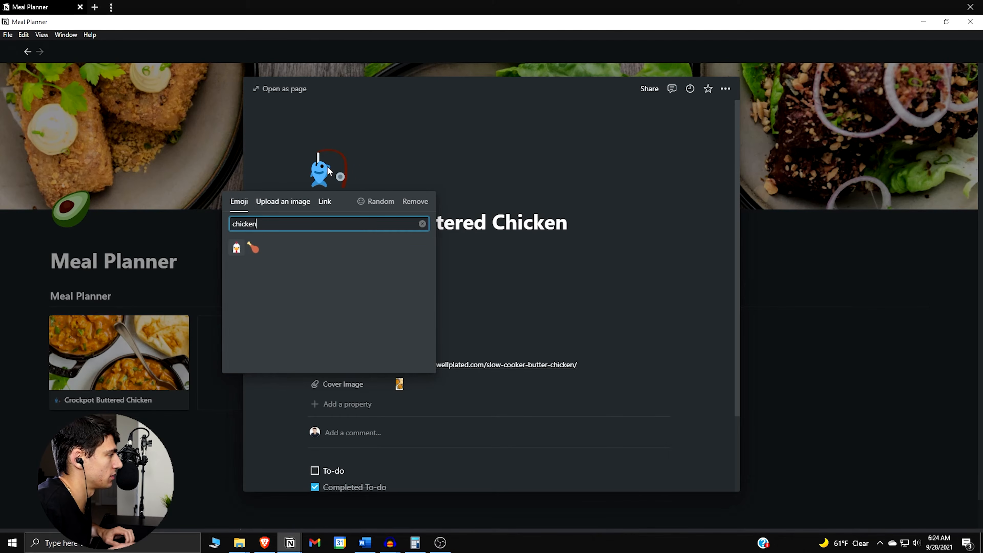
left_click(253, 248)
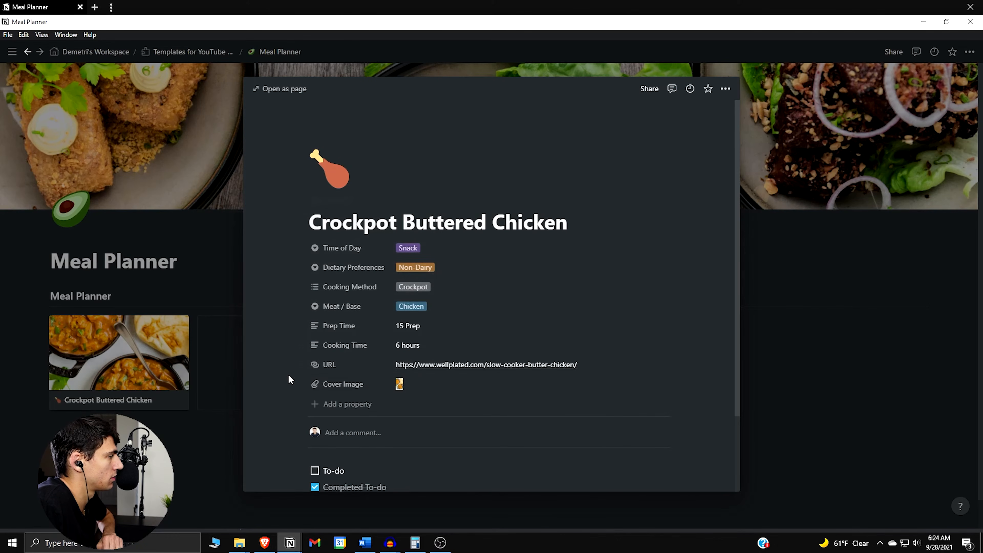
Delete the two to-do items from the recipe's body and open the recipe as a full page
scroll(347, 379, "down", 2)
left_click_drag(328, 375, 292, 362)
key("BackSpace")
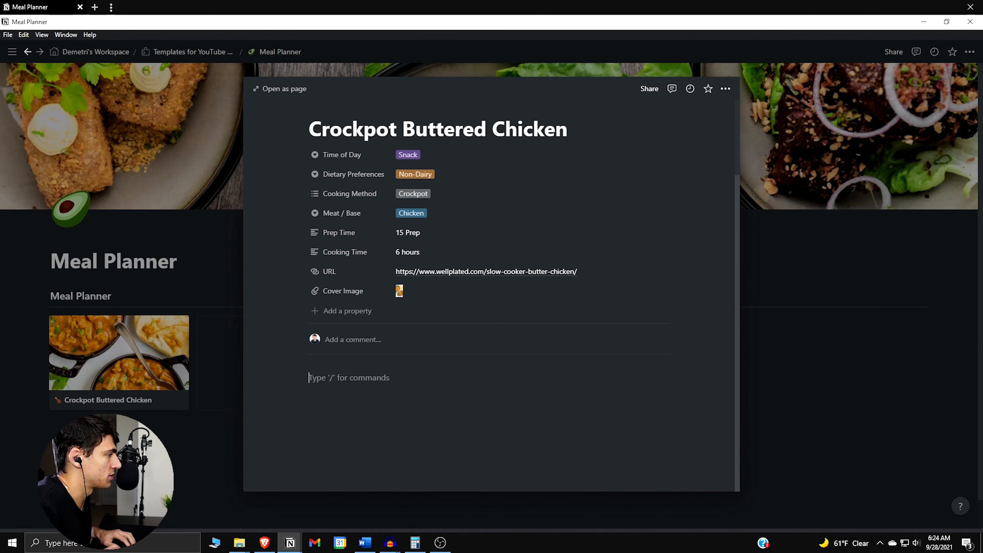
left_click(287, 90)
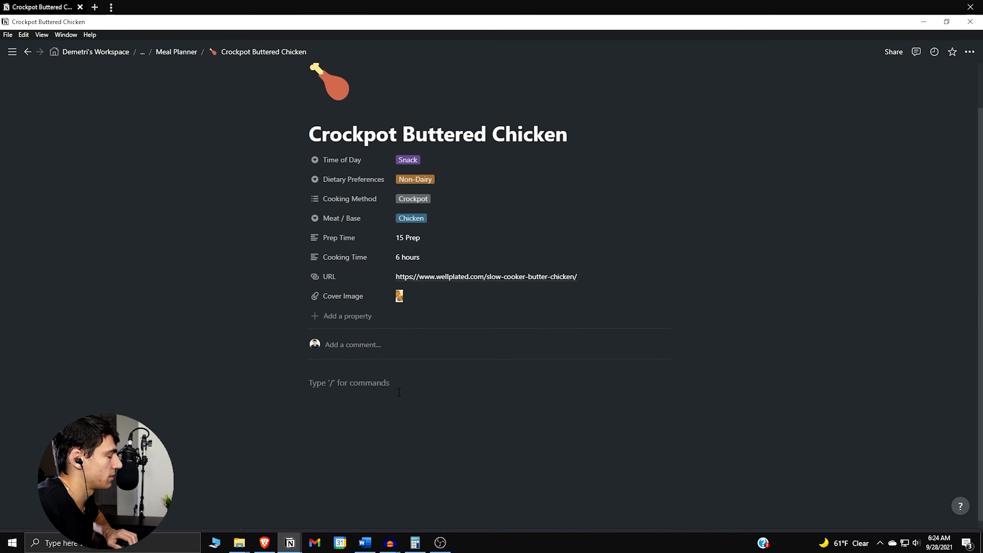
type("## Sides to")
key("ctrl+BackSpace")
key("ctrl+BackSpace")
key("BackSpace")
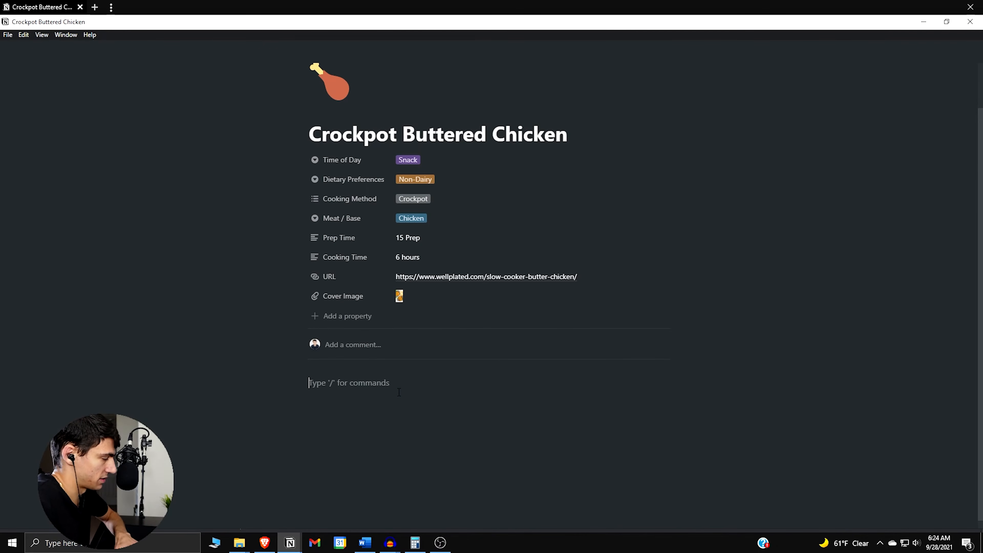
key("BackSpace")
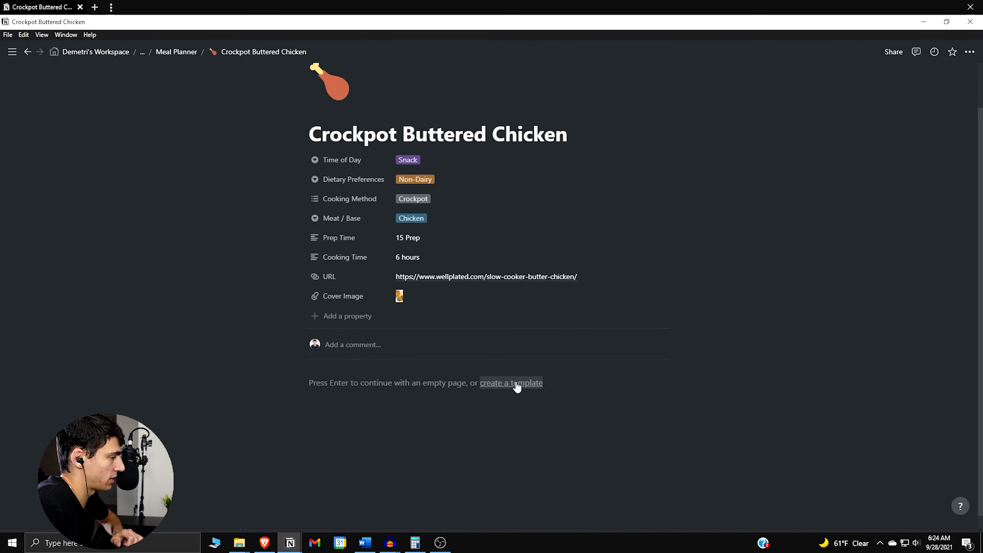
Create a new database template whose body starts with a Heading 2 "Sides to Pair:" followed by a divider
left_click(514, 385)
left_click(458, 418)
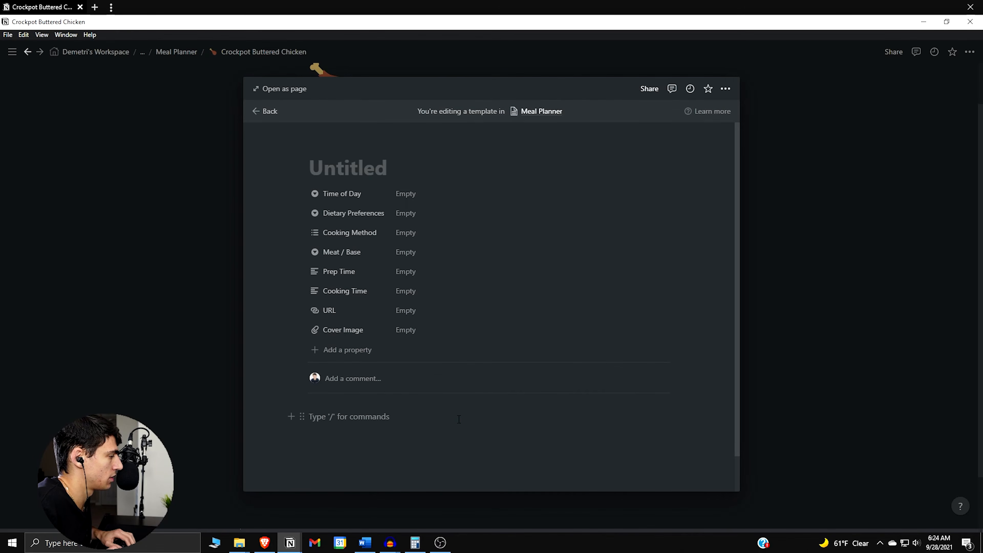
type("/h2")
key("Return")
type("Sides to Pair:")
key("Return")
type("/div")
key("Return")
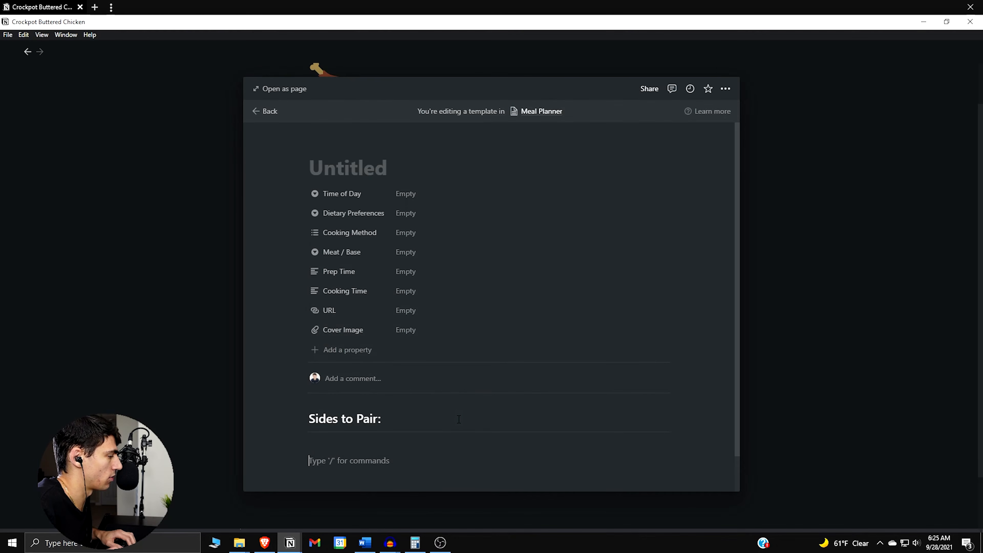
Duplicate the "Sides to Pair:" heading and its divider twice in the template body
scroll(464, 407, "down", 1)
left_click_drag(464, 405, 340, 374)
key("ctrl+d")
key("ctrl+d")
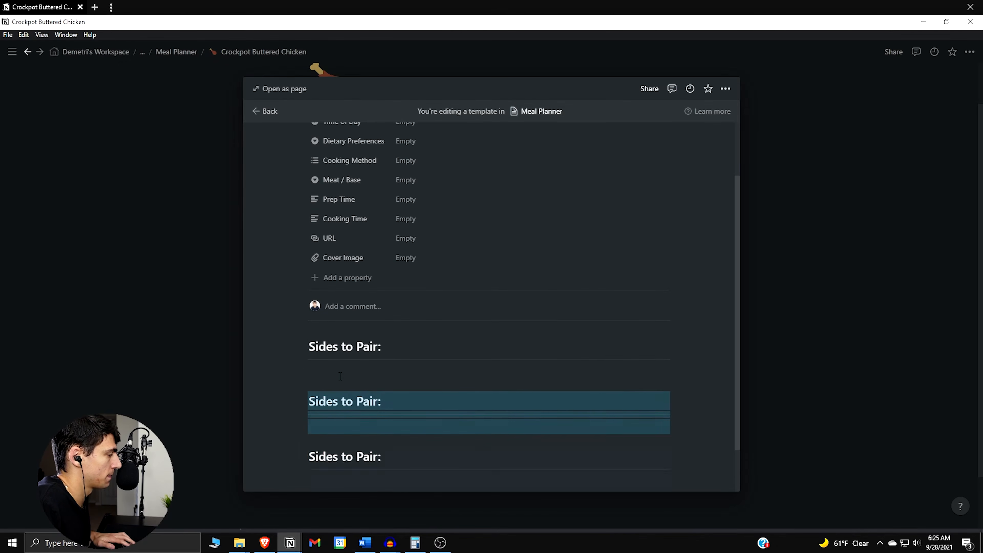
Arrange the two duplicated "Sides to Pair:" sections as side-by-side columns, each with its divider under the heading
left_click_drag(300, 427, 677, 386)
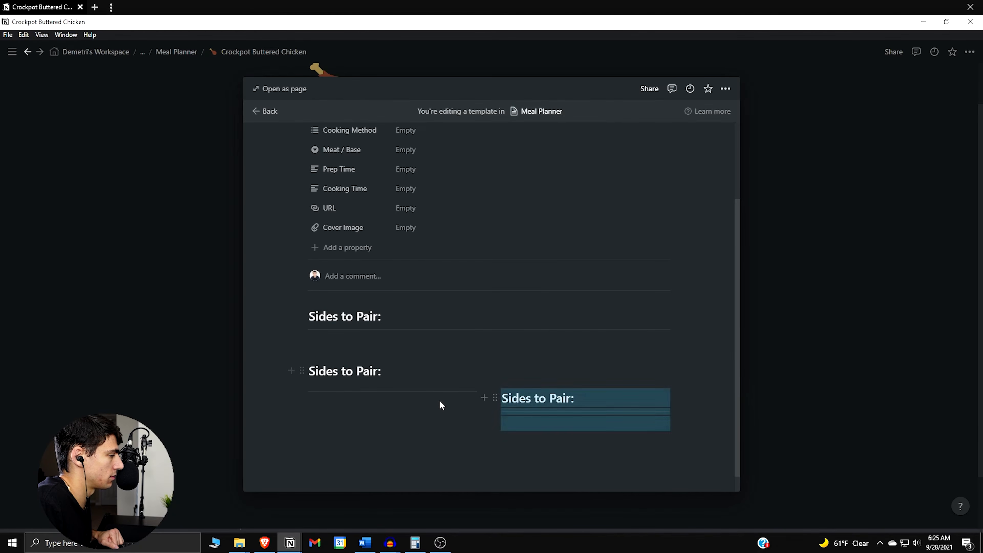
key("ctrl+z")
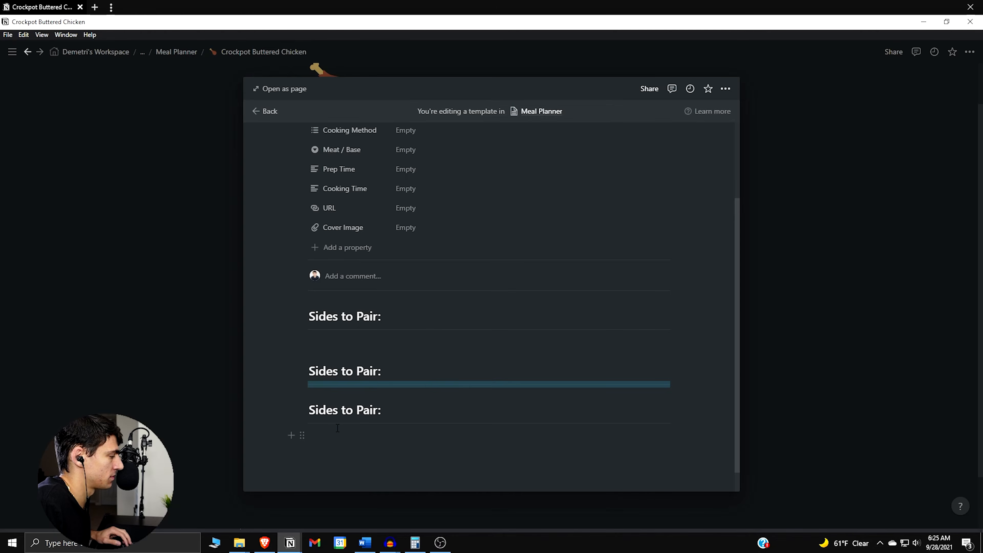
key("ctrl+shift+z")
left_click_drag(302, 362, 323, 403)
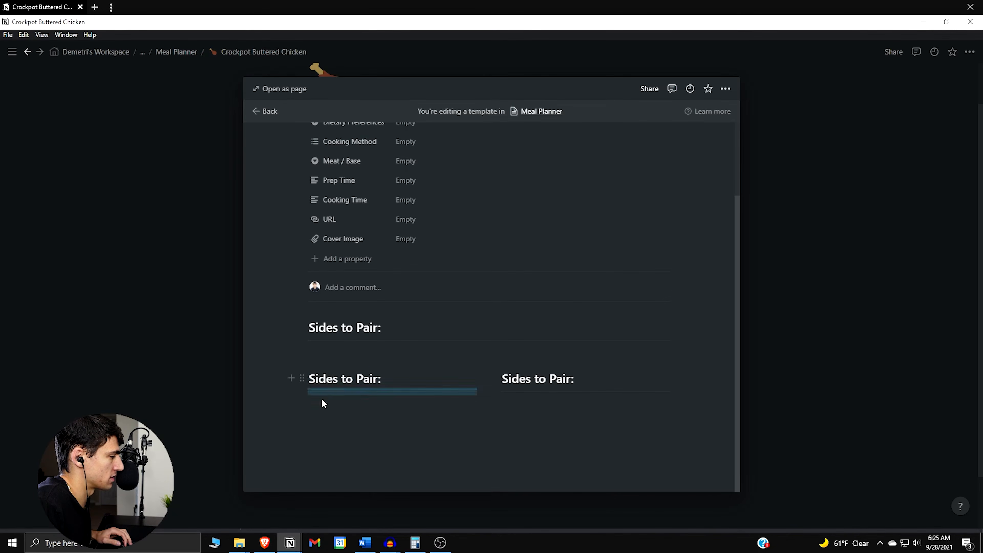
Add one empty bulleted list item under the first "Sides to Pair:" heading's divider
triple_click(335, 378)
left_click(410, 349)
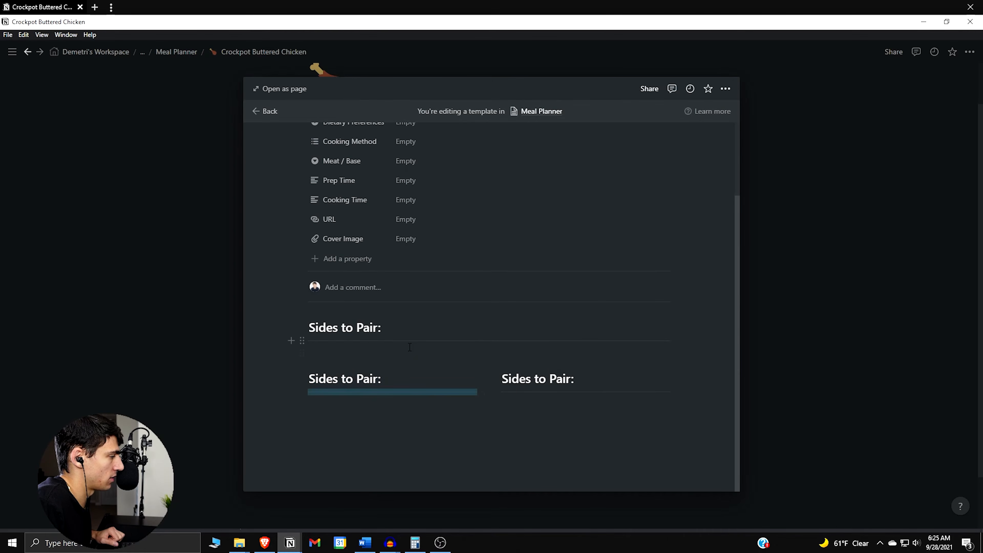
type("- d")
key("Return")
key("Return")
left_click(404, 359)
key("BackSpace")
Rename the two column headings as "Ingredients:" for the first column and "Instructions:" for the second
left_click(406, 400)
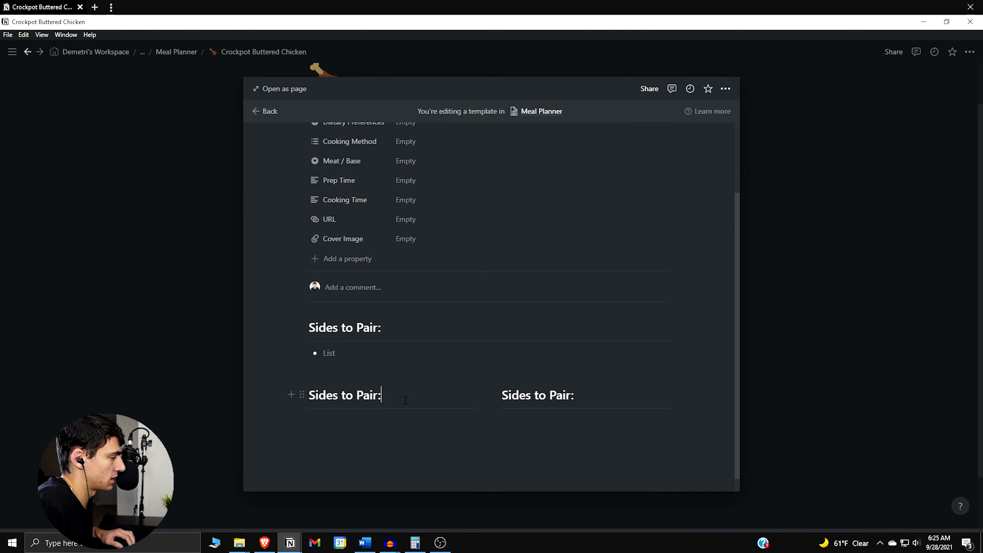
triple_click(405, 400)
type("Instructions:")
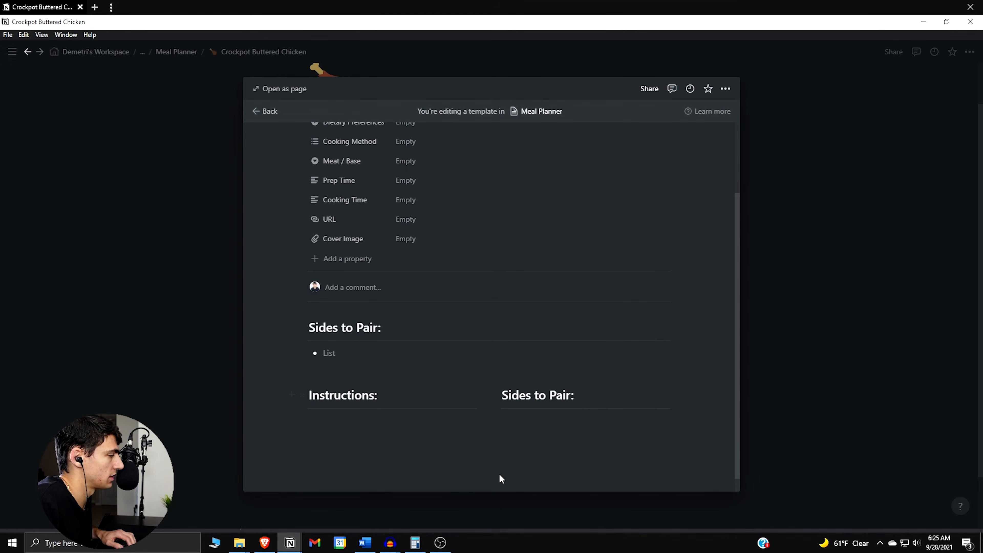
key("BackSpace")
key("BackSpace")
key("BackSpace")
key("BackSpace")
key("BackSpace")
key("BackSpace")
key("BackSpace")
key("BackSpace")
key("BackSpace")
key("BackSpace")
key("BackSpace")
key("BackSpace")
key("BackSpace")
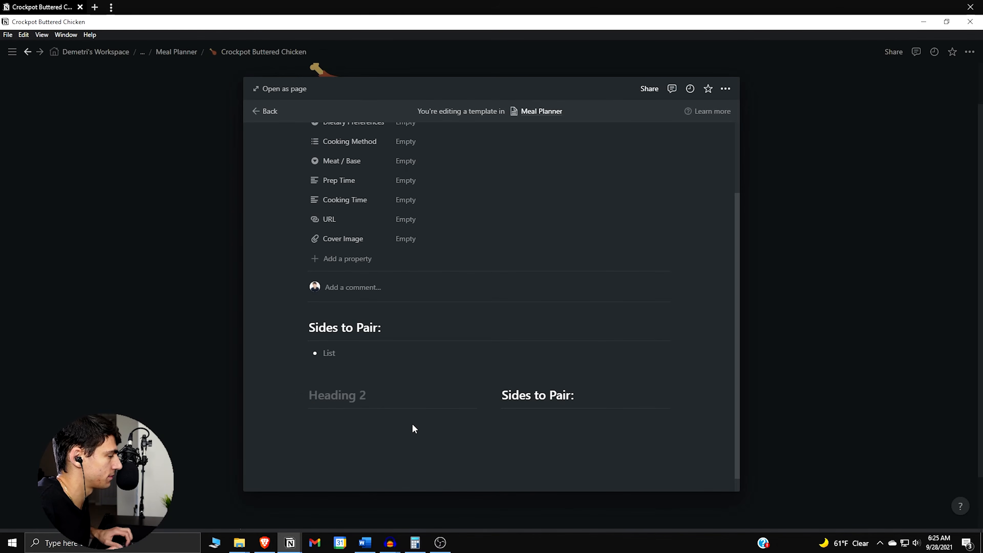
type("Ingredients:")
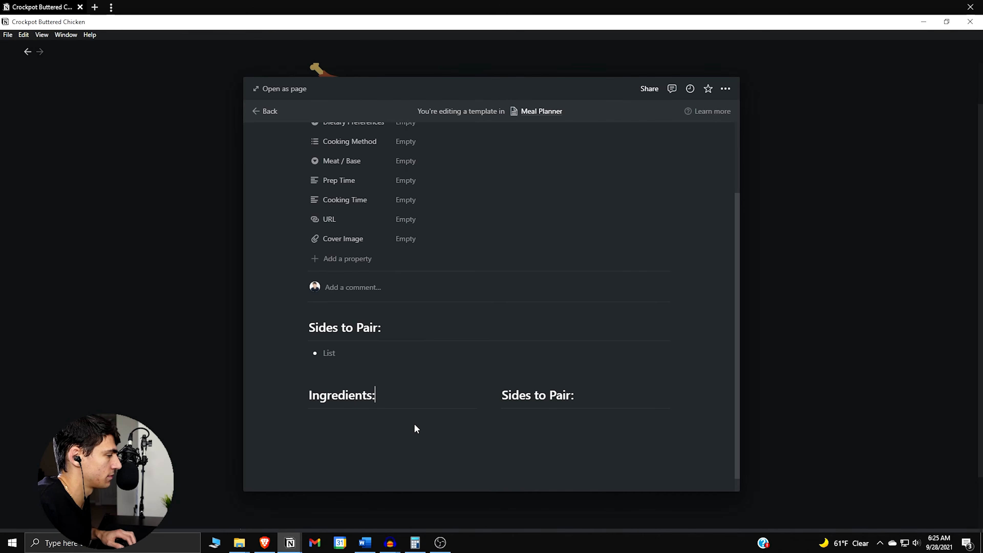
left_click_drag(502, 395, 573, 395)
type("Instructions:")
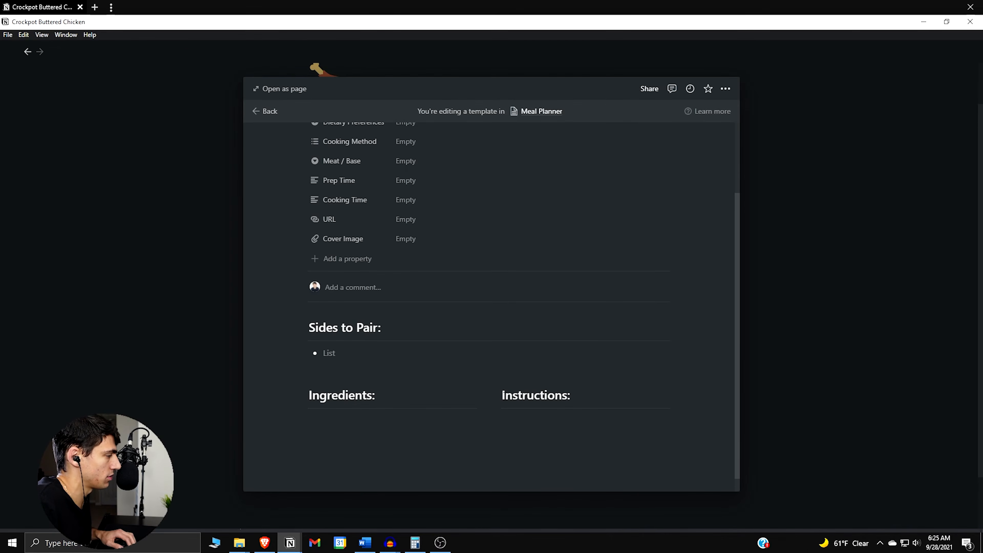
Try turning the "Ingredients:" heading into a Heading 3 and undo the change
left_click(300, 395)
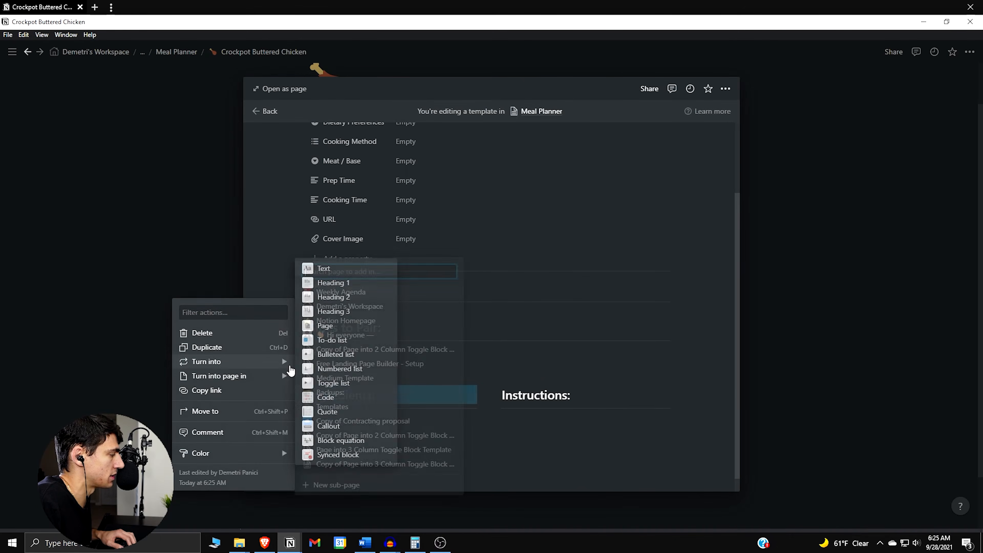
left_click(336, 313)
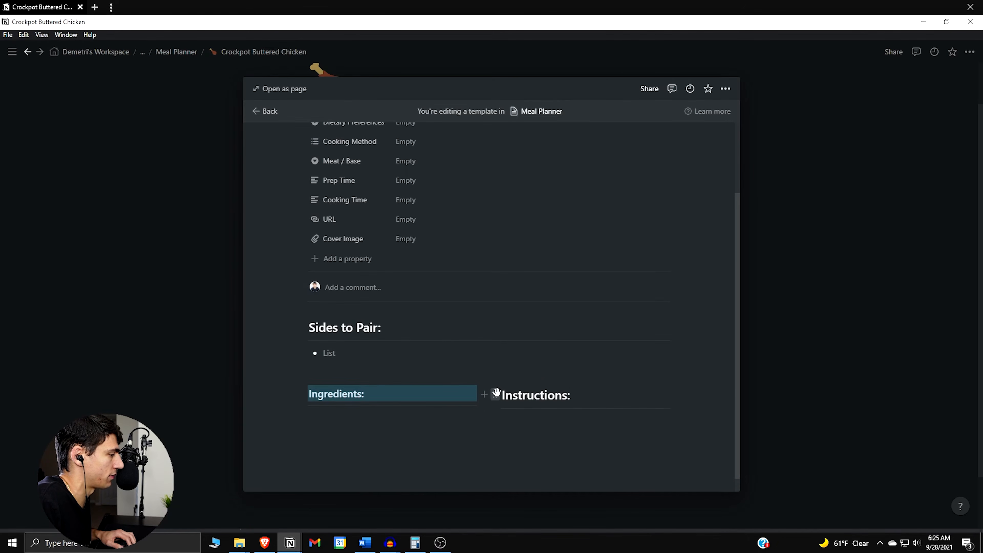
key("ctrl+z")
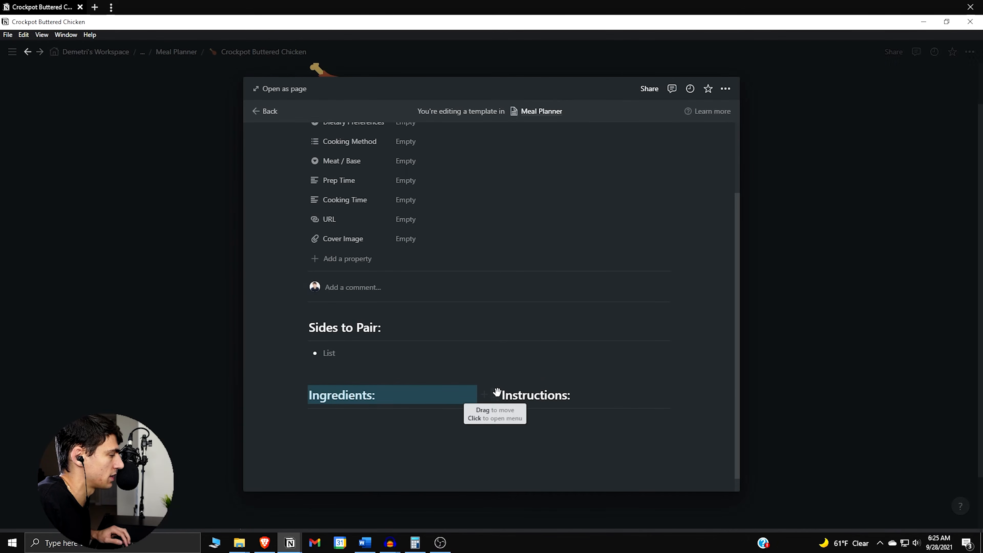
Add one empty numbered list item under the "Instructions:" heading's divider
scroll(441, 393, "down", 1)
left_click(439, 400)
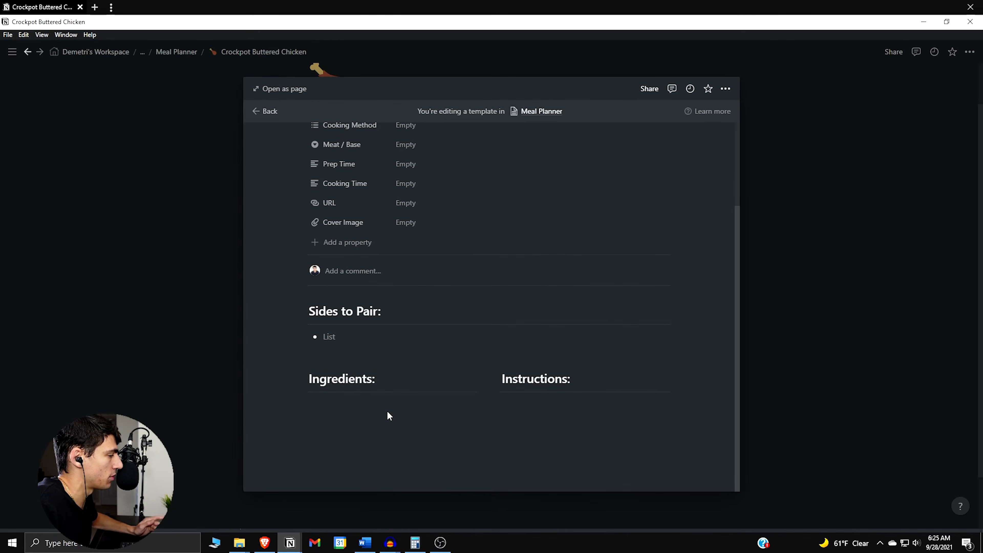
left_click(533, 402)
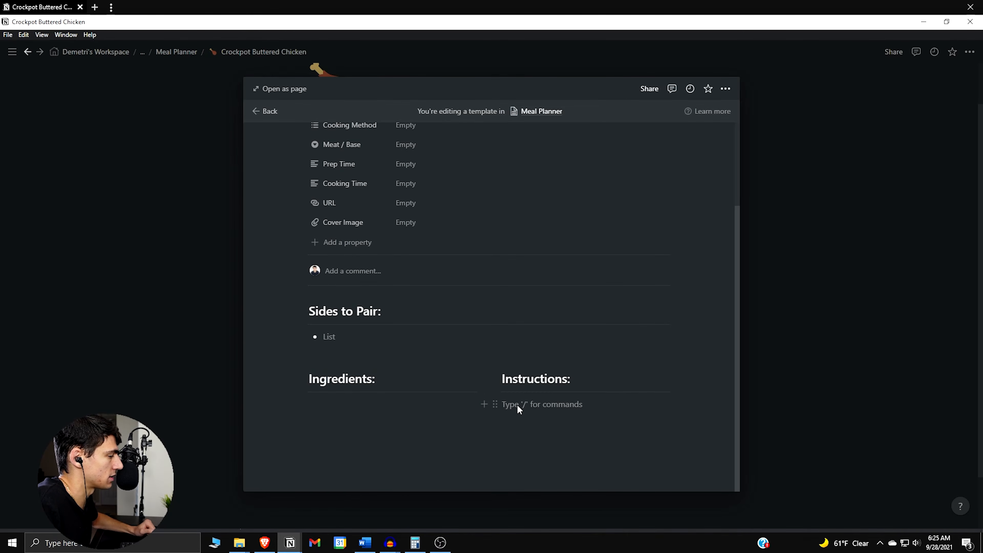
type("/tog")
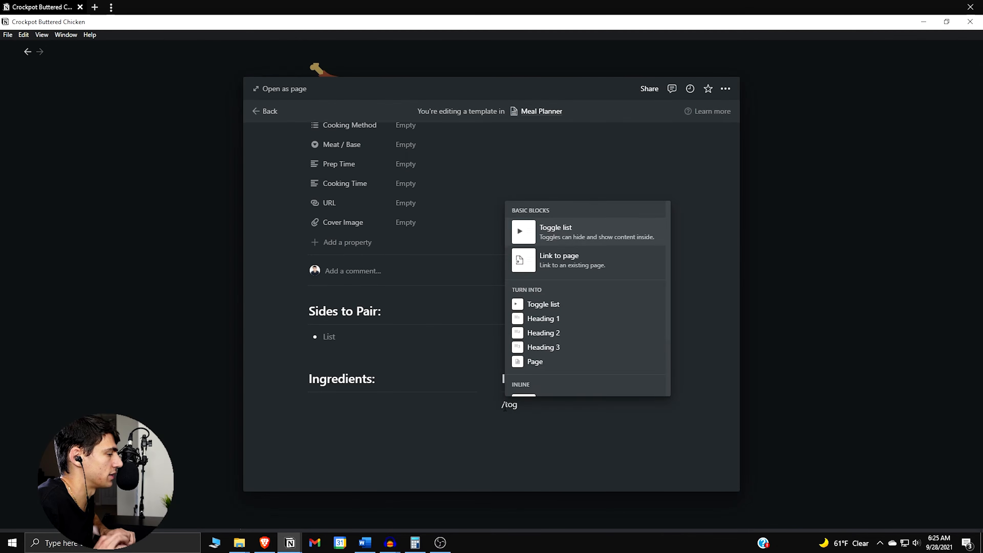
key("Return")
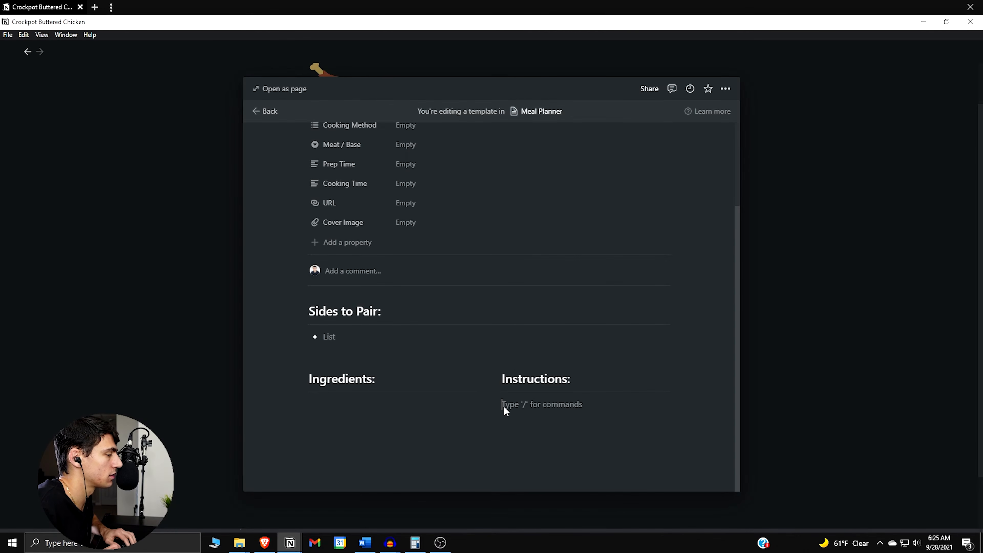
type("1.")
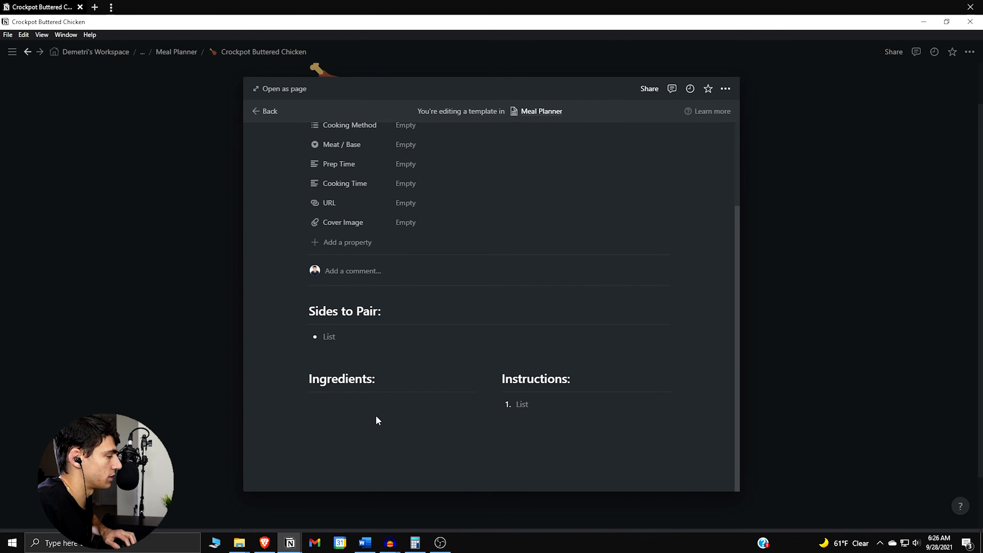
Place an empty, unindented text line between the "Sides to Pair:" bullet and the two-column section
left_click(488, 326)
left_click(486, 336)
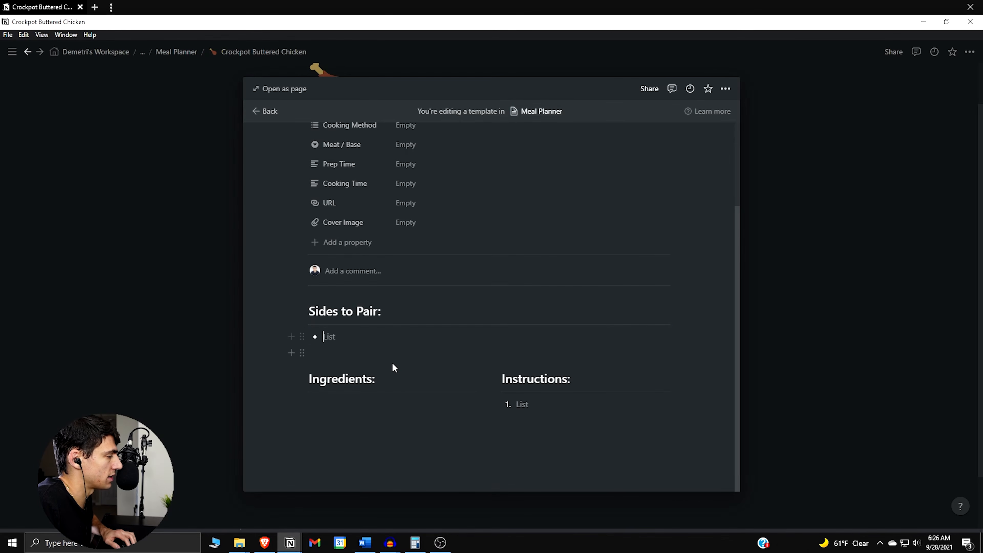
left_click_drag(327, 389, 344, 403)
left_click(342, 437)
left_click_drag(293, 443, 483, 366)
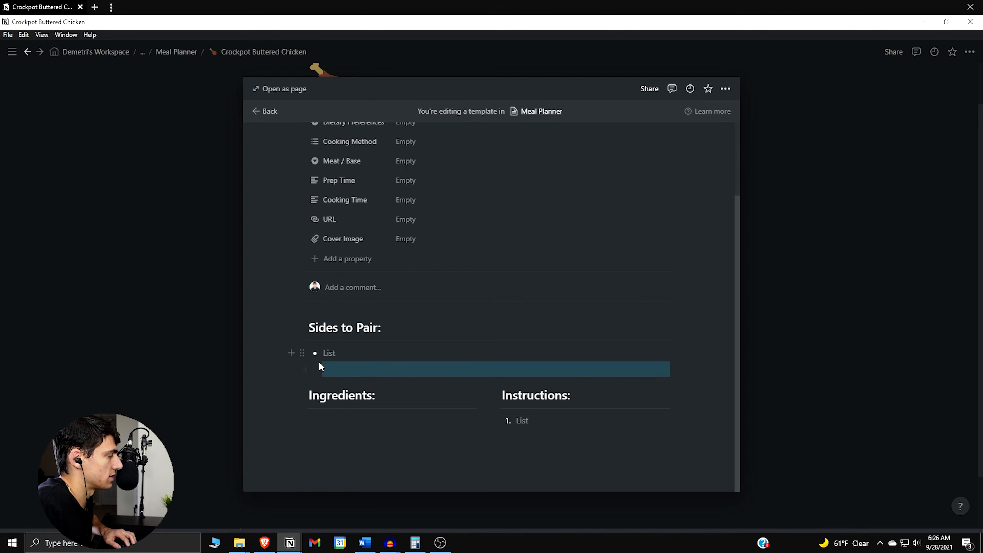
left_click_drag(310, 368, 490, 382)
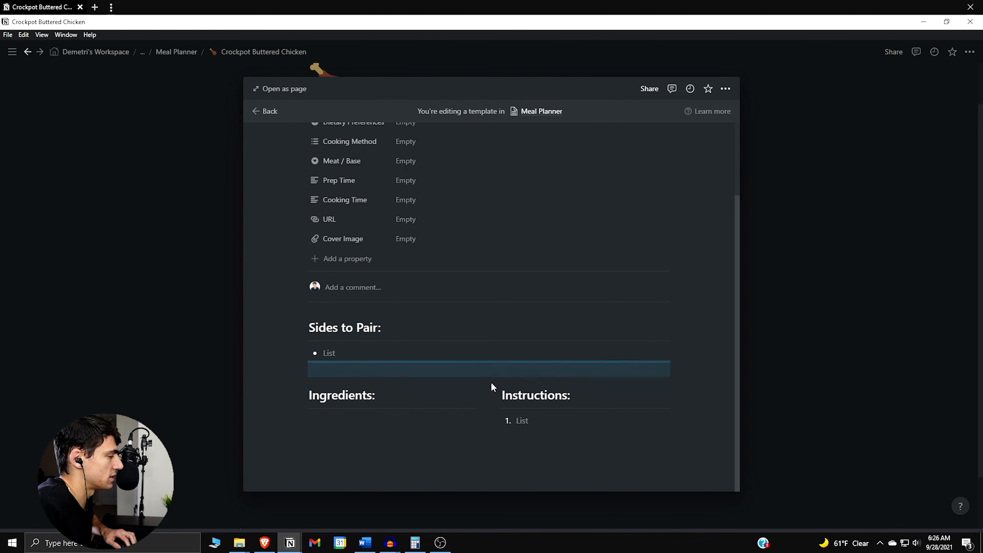
Add one empty to-do checkbox item under the "Ingredients:" heading's divider
left_click(390, 421)
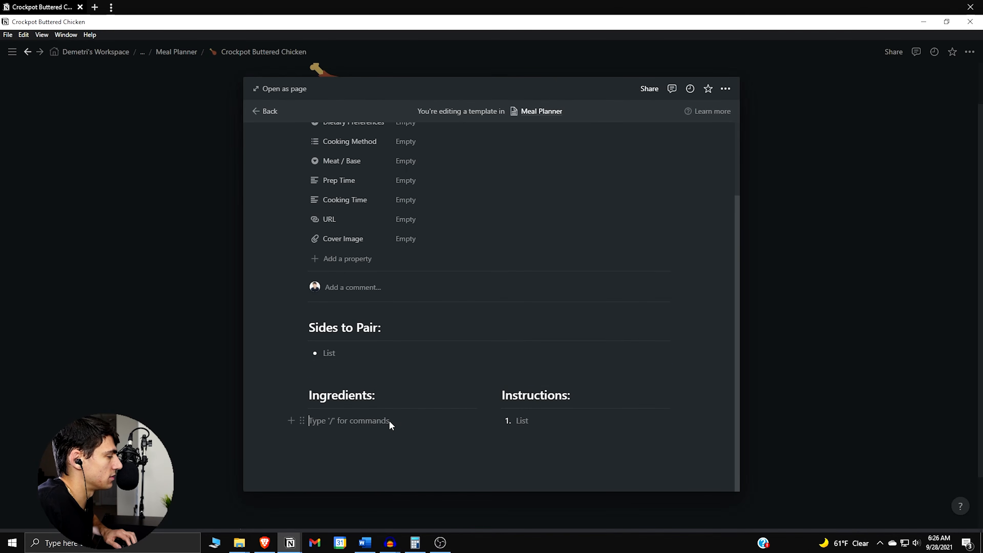
type("/to")
key("Return")
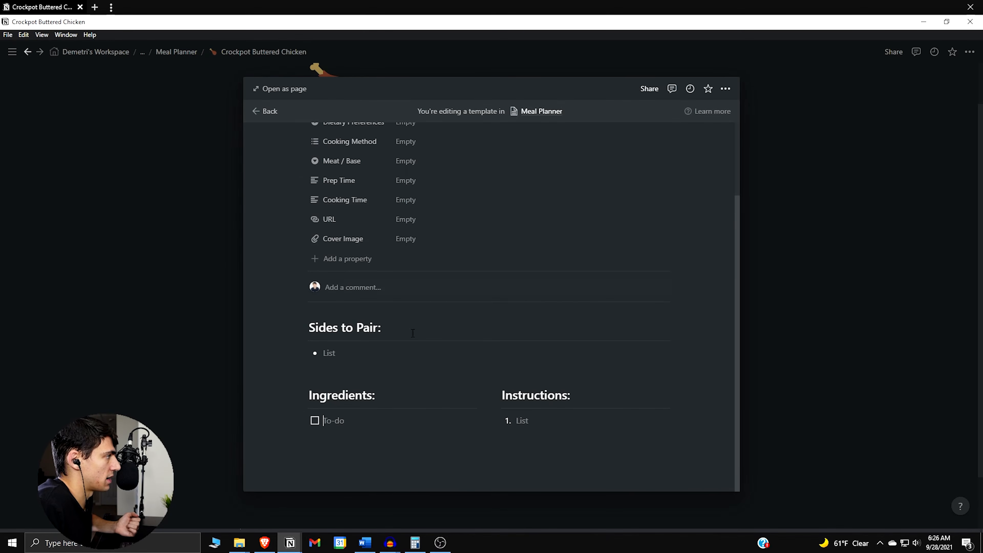
Open the template as a full page, review its whole layout, and return to the Meal Planner database
left_click(286, 90)
scroll(473, 443, "down", 3)
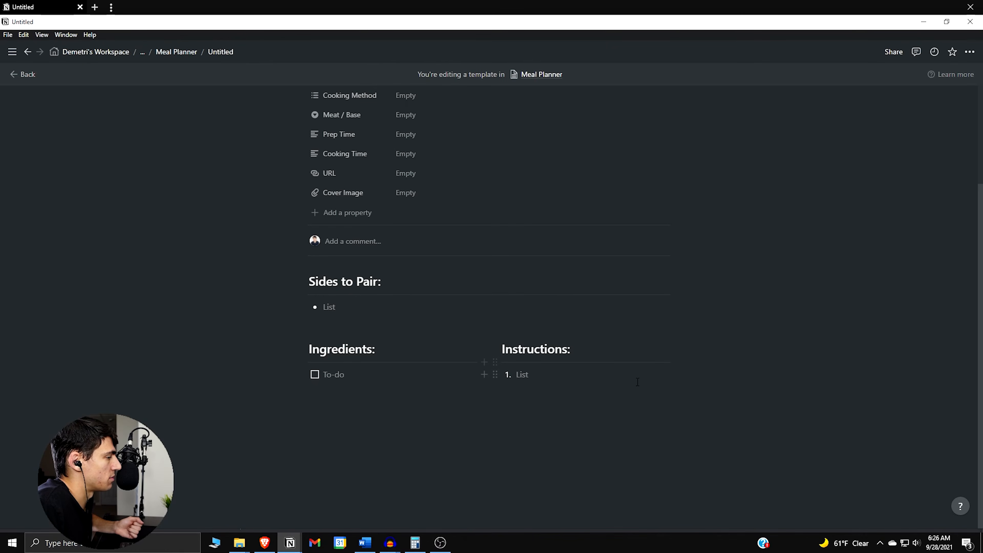
scroll(434, 167, "up", 1)
scroll(430, 182, "down", 1)
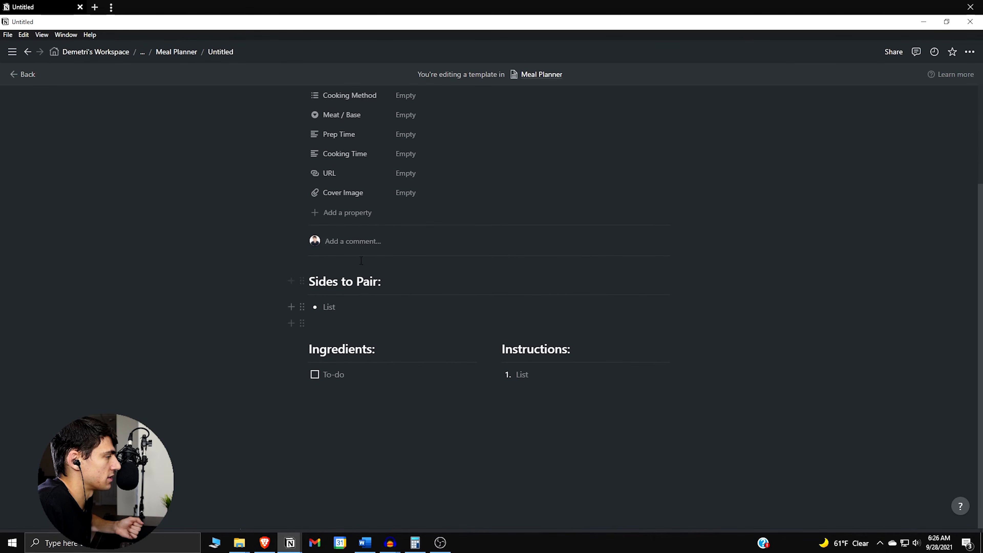
scroll(317, 202, "up", 3)
left_click(188, 58)
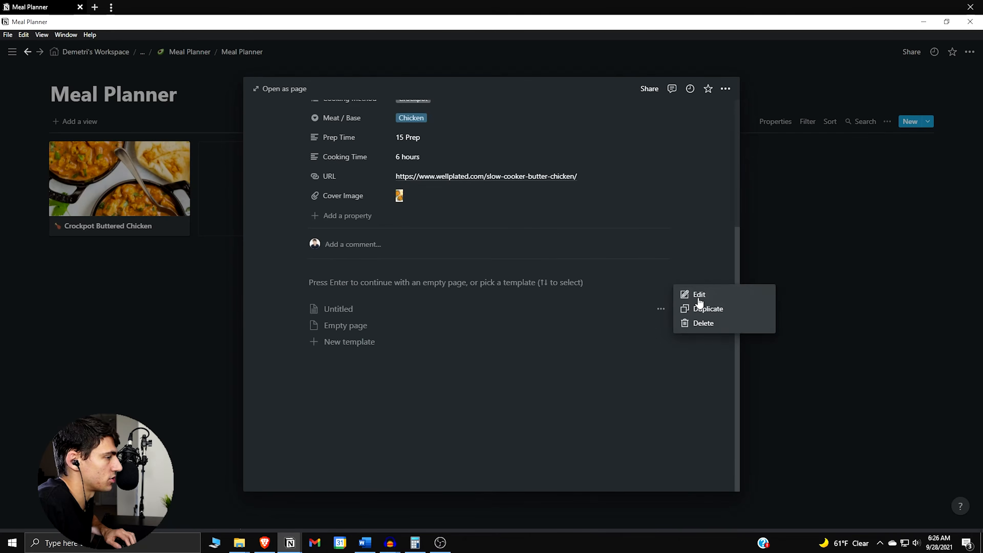
Edit the untitled database template and name it "Meal Template"
left_click(695, 294)
left_click(361, 170)
type("Meal Template")
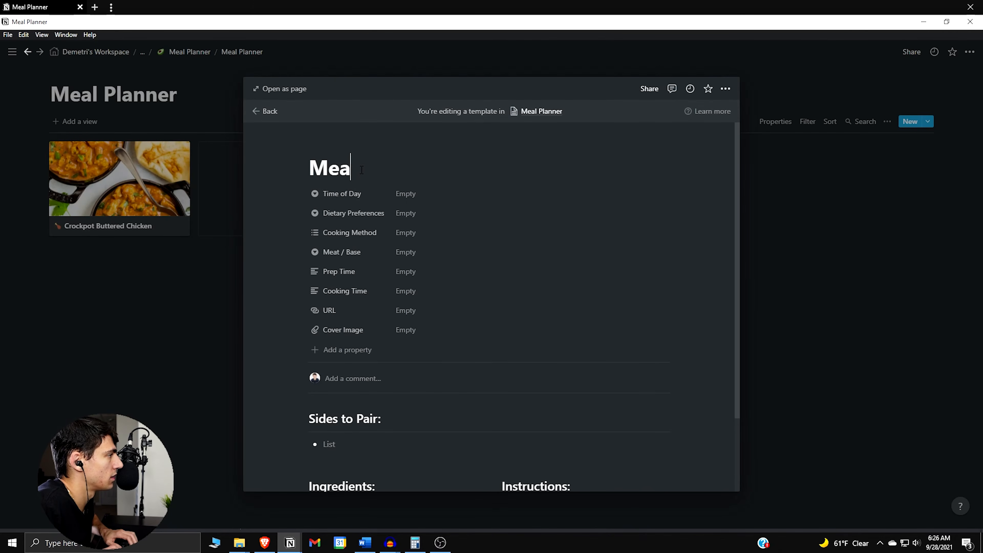
Reopen the Crockpot Buttered Chicken page and apply the Meal Template to it
left_click(112, 195)
left_click(112, 186)
scroll(507, 388, "down", 5)
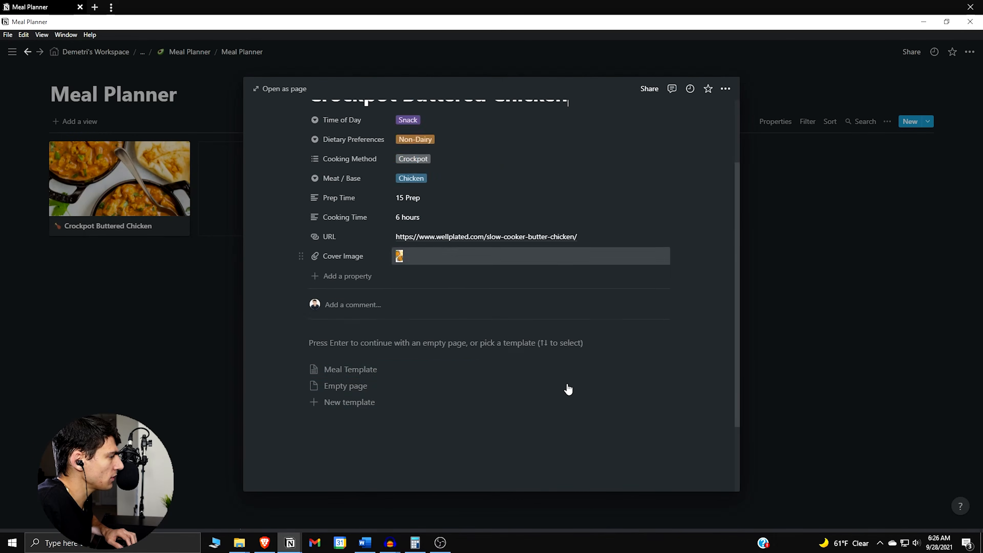
left_click(394, 310)
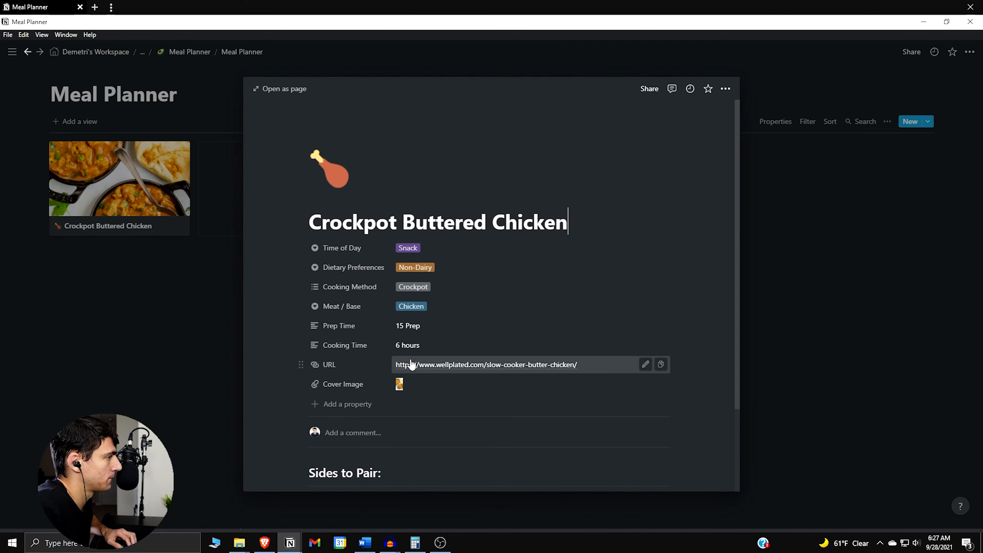
Open the Crockpot Buttered Chicken page's recipe URL in the browser and go to the recipe's Ingredients list
scroll(409, 368, "down", 3)
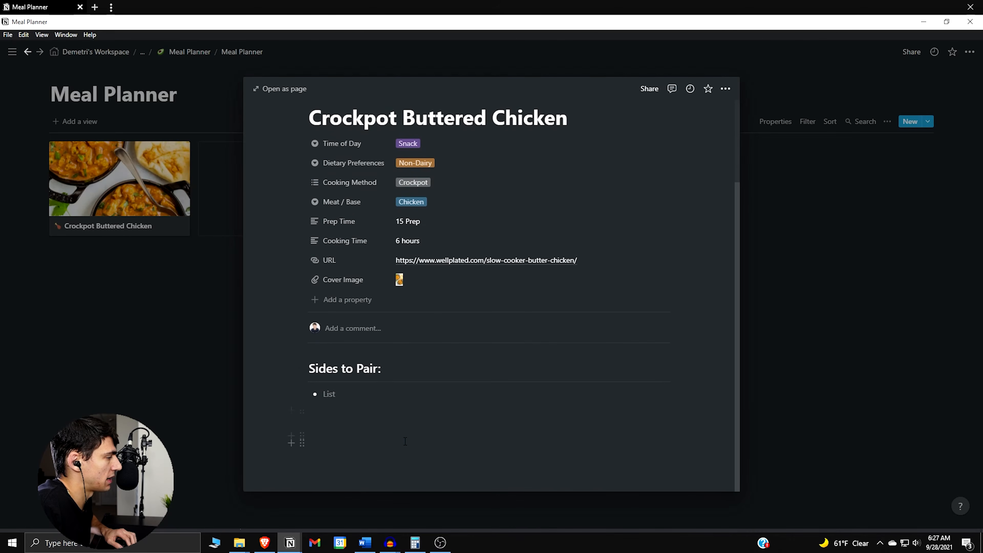
left_click(383, 405)
scroll(430, 387, "up", 3)
scroll(436, 384, "down", 4)
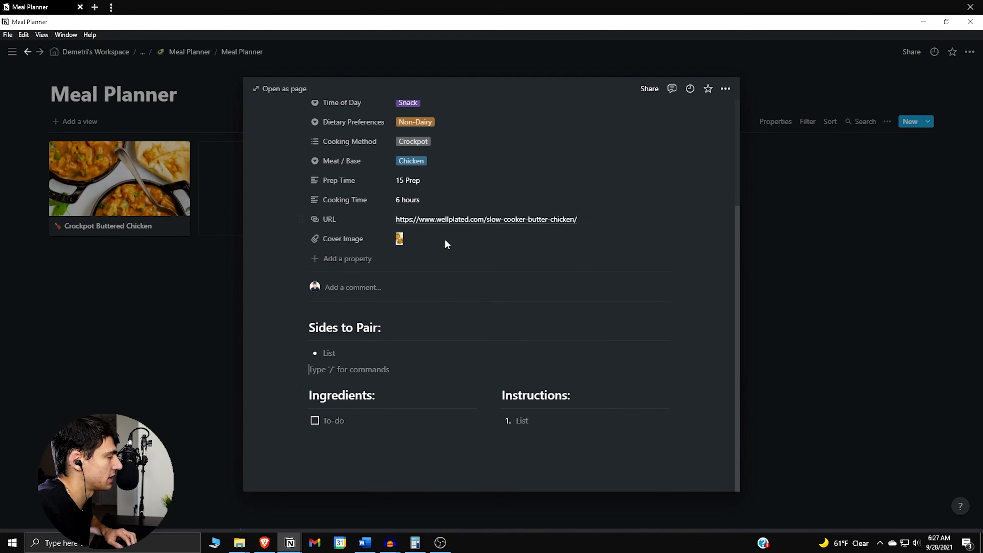
left_click(449, 219)
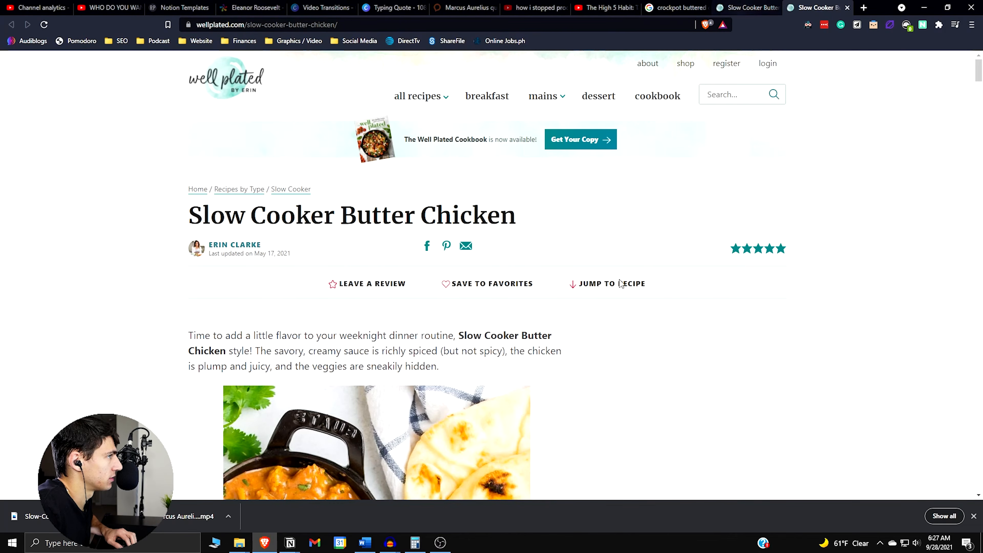
scroll(617, 288, "down", 10)
scroll(618, 285, "down", 20)
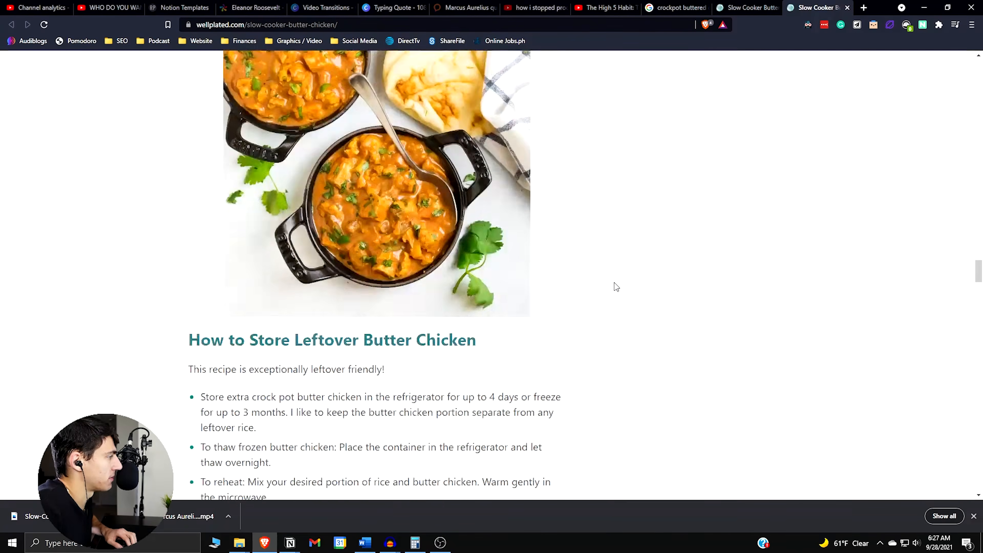
scroll(616, 287, "down", 9)
scroll(615, 286, "up", 3)
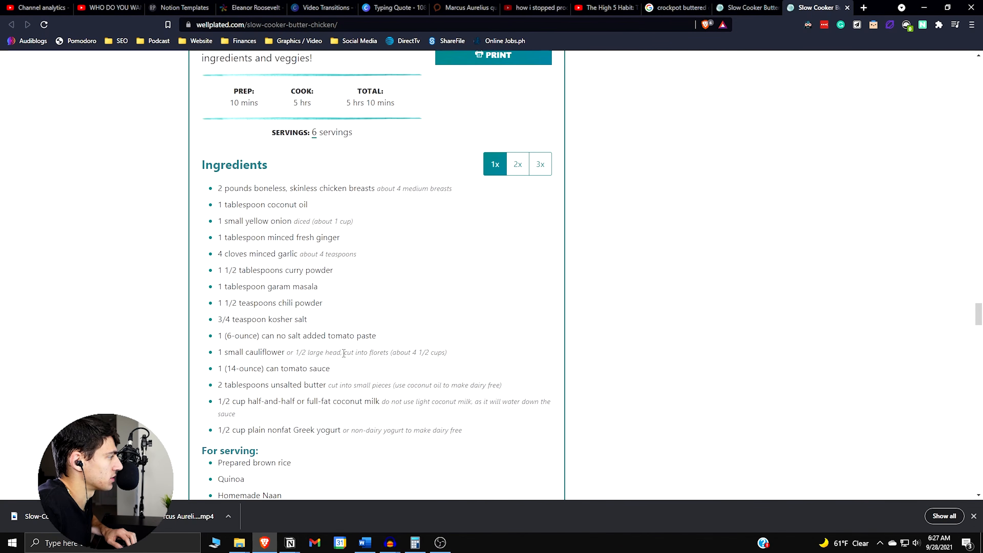
Copy the recipe's ingredients, from the chicken breasts through the Greek yogurt, and paste them under "Ingredients:" in the Notion page
left_click_drag(464, 430, 198, 199)
key("ctrl+c")
key("alt+Tab")
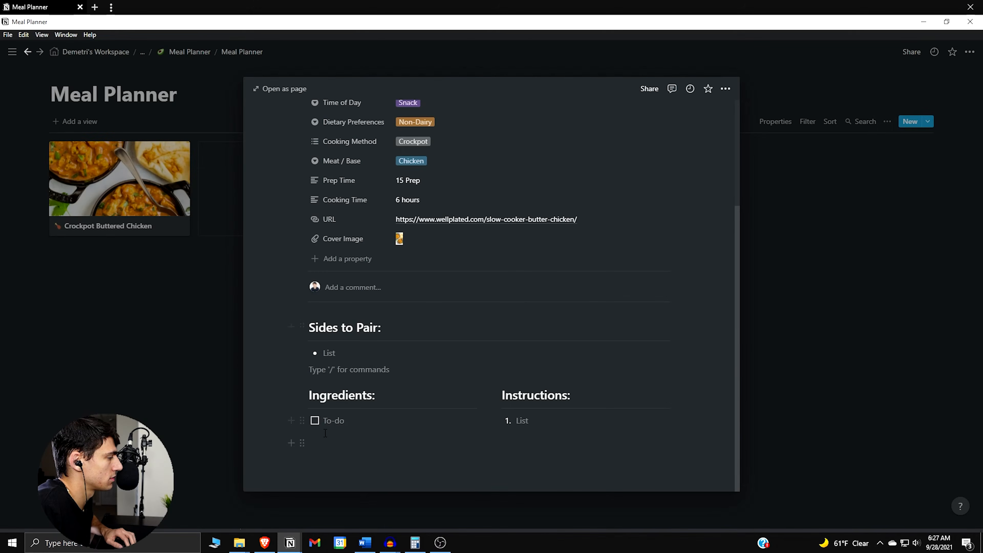
left_click(340, 418)
key("ctrl+v")
Turn the pasted ingredient bullets into a to-do list and remove the empty to-do item above them
scroll(417, 417, "down", 1)
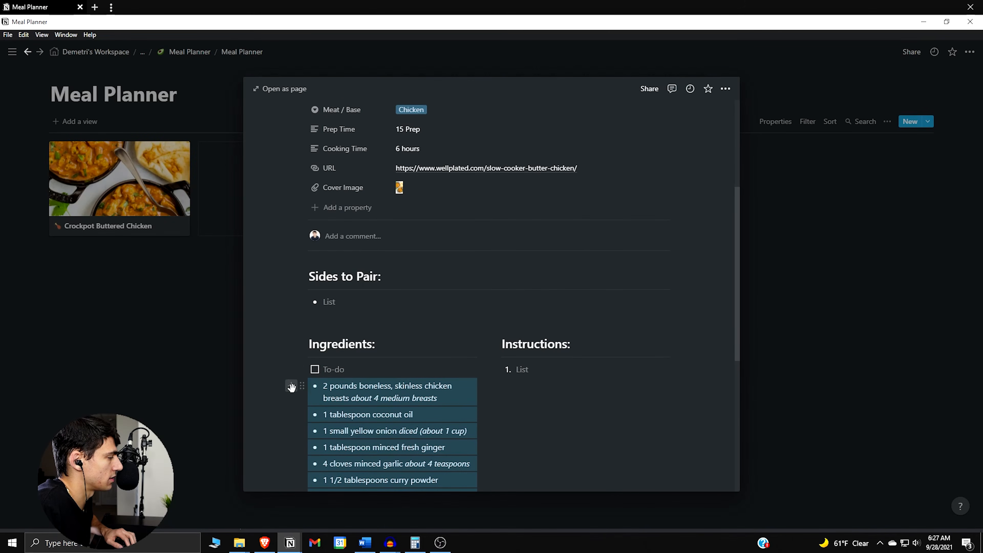
left_click(301, 385)
mouse_move(209, 369)
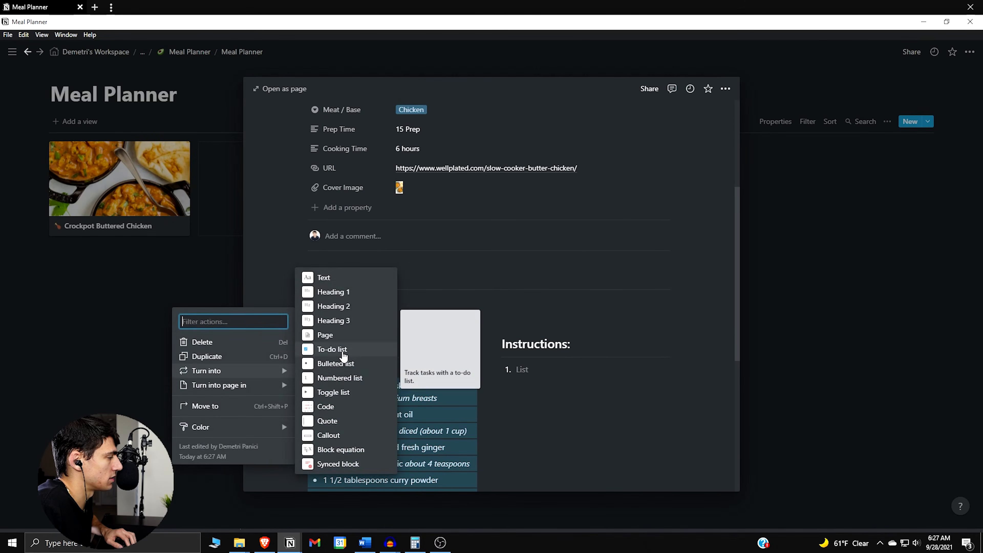
left_click(341, 368)
left_click(339, 367)
key("BackSpace")
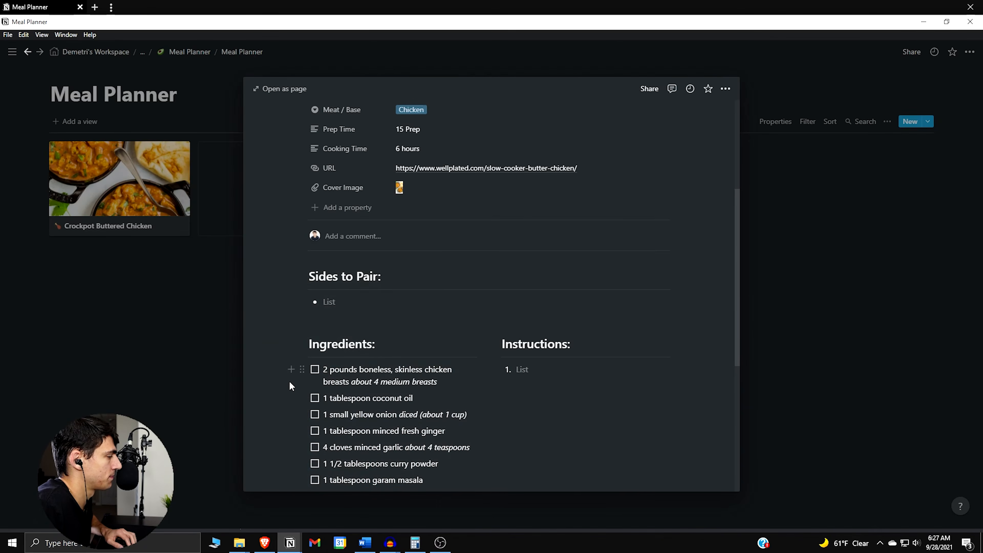
Copy all five instruction steps from the recipe web page and paste them under "Instructions:" in the Crockpot Buttered Chicken page
scroll(290, 374, "down", 5)
scroll(465, 337, "up", 5)
key("alt+Tab")
scroll(371, 325, "down", 1)
scroll(370, 325, "down", 8)
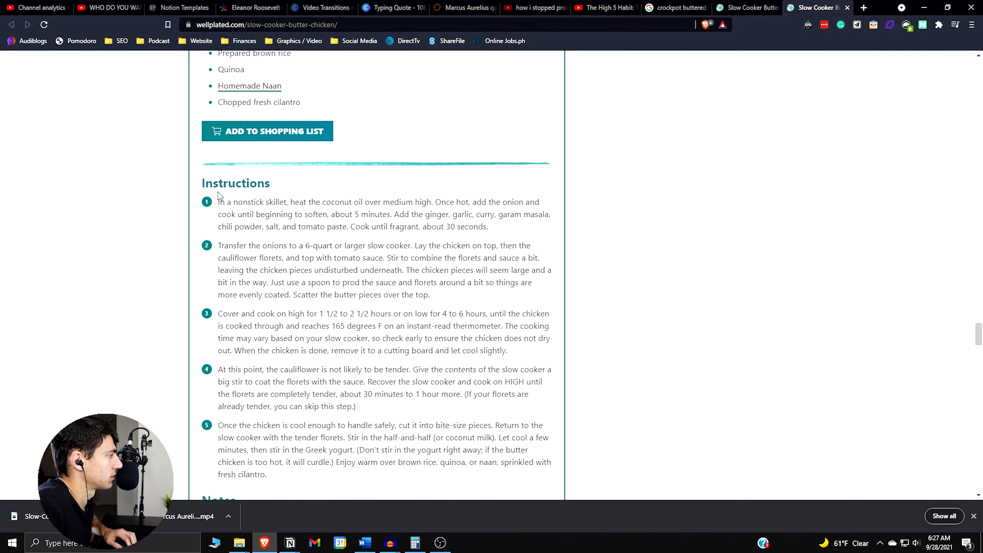
left_click_drag(219, 201, 489, 474)
key("alt+Tab")
left_click(523, 351)
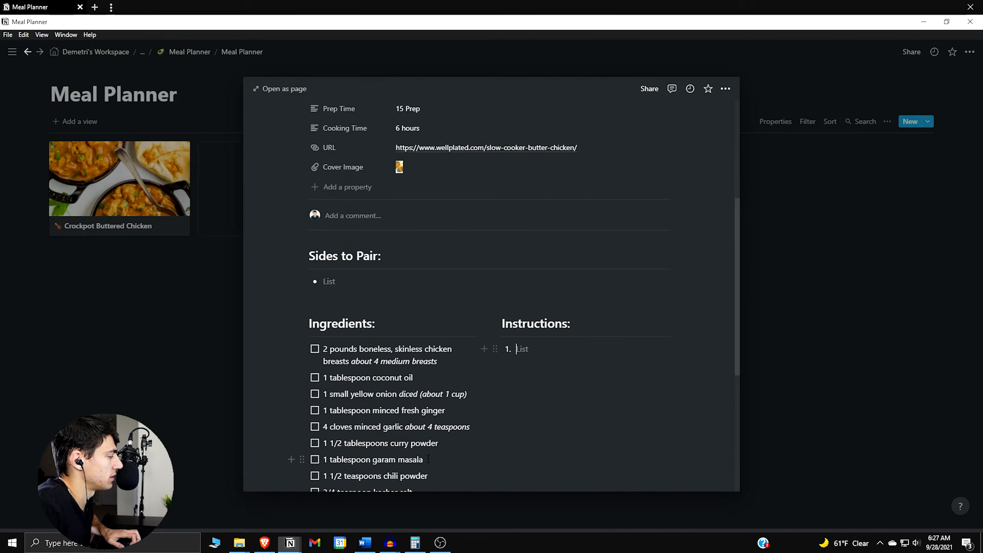
key("ctrl+v")
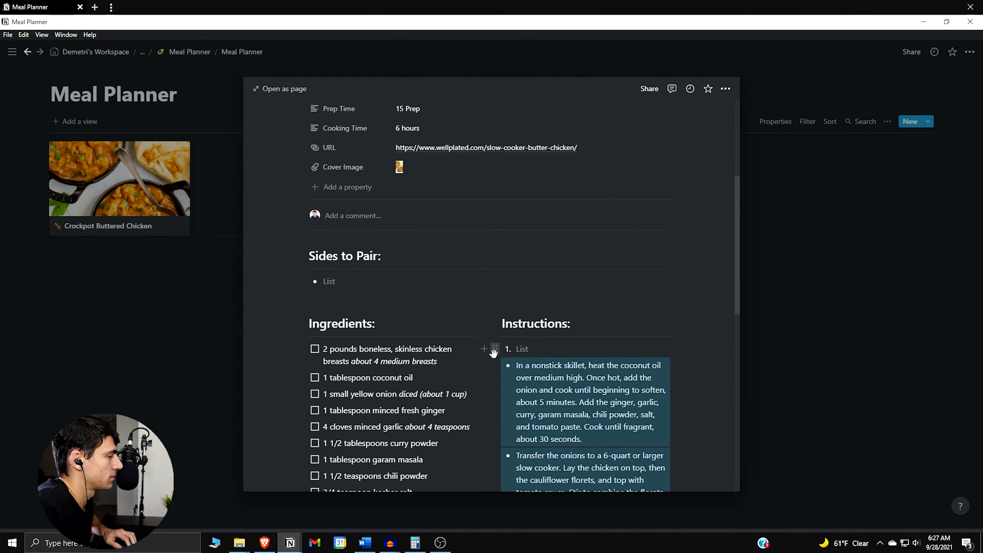
Turn the pasted instruction bullets into a numbered list and remove the empty list item above them
left_click(494, 349)
mouse_move(474, 350)
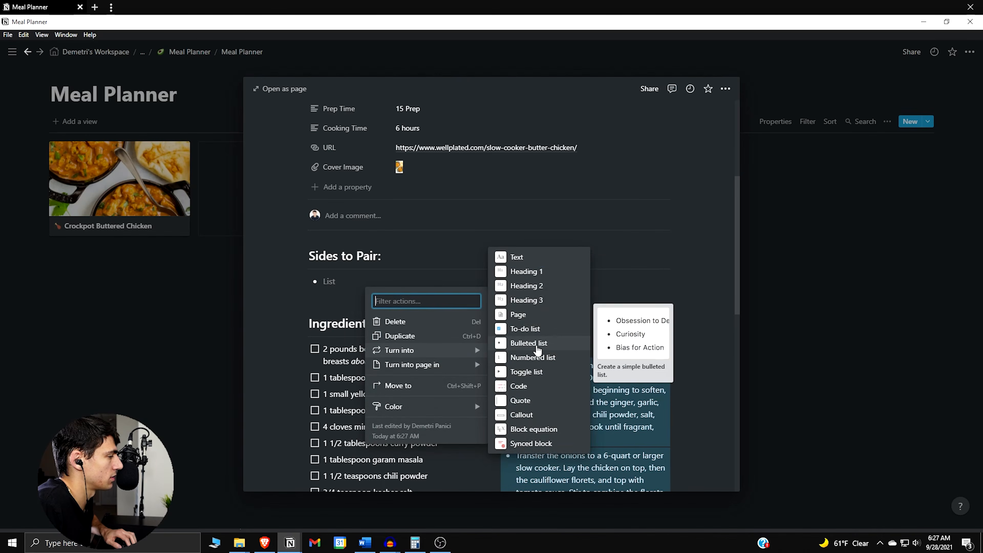
left_click(535, 357)
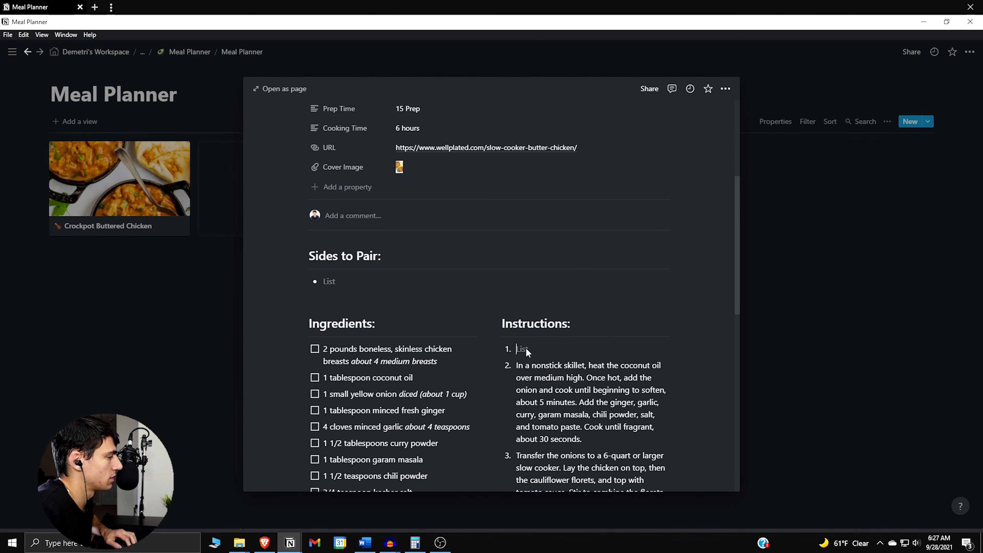
key("BackSpace")
key("BackSpace")
Enter "Naan Bread" as the list item under "Sides to Pair:", checking the recipe web page along the way
scroll(507, 344, "down", 10)
scroll(502, 341, "down", 3)
scroll(485, 347, "up", 20)
scroll(366, 345, "down", 4)
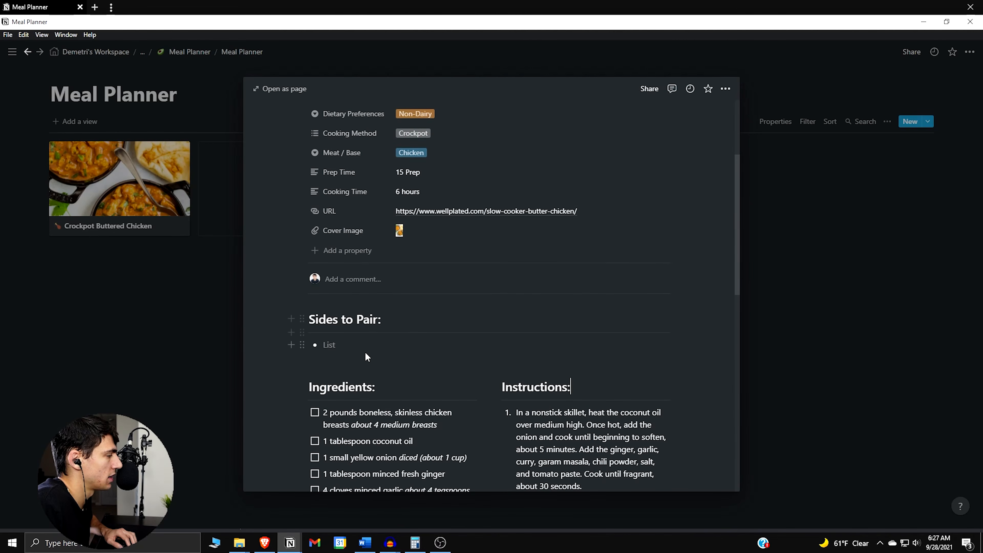
type("Naam Bread")
key("alt+Tab")
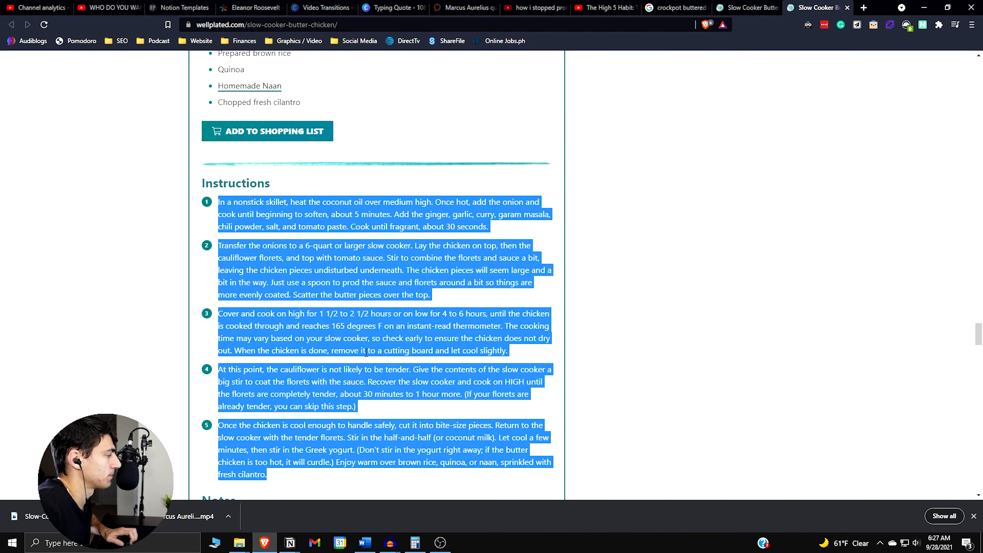
key("alt+Tab")
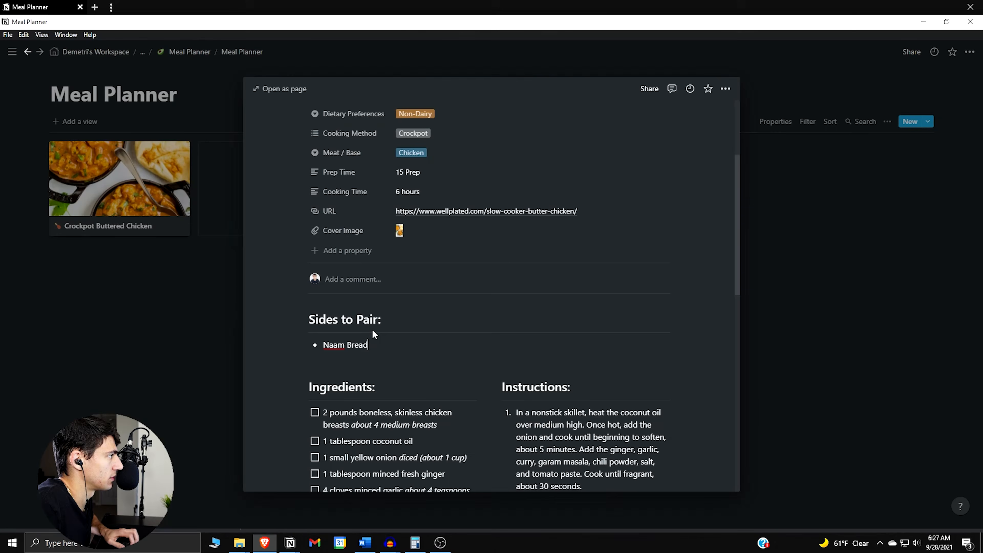
scroll(387, 357, "up", 4)
scroll(416, 367, "down", 12)
scroll(414, 368, "up", 6)
scroll(421, 391, "down", 8)
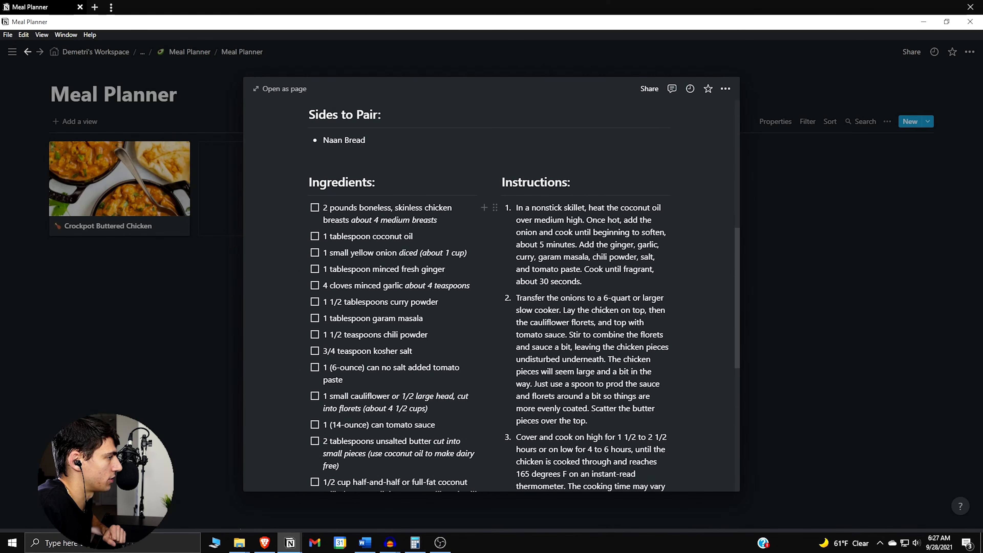
scroll(590, 288, "down", 5)
scroll(590, 288, "up", 9)
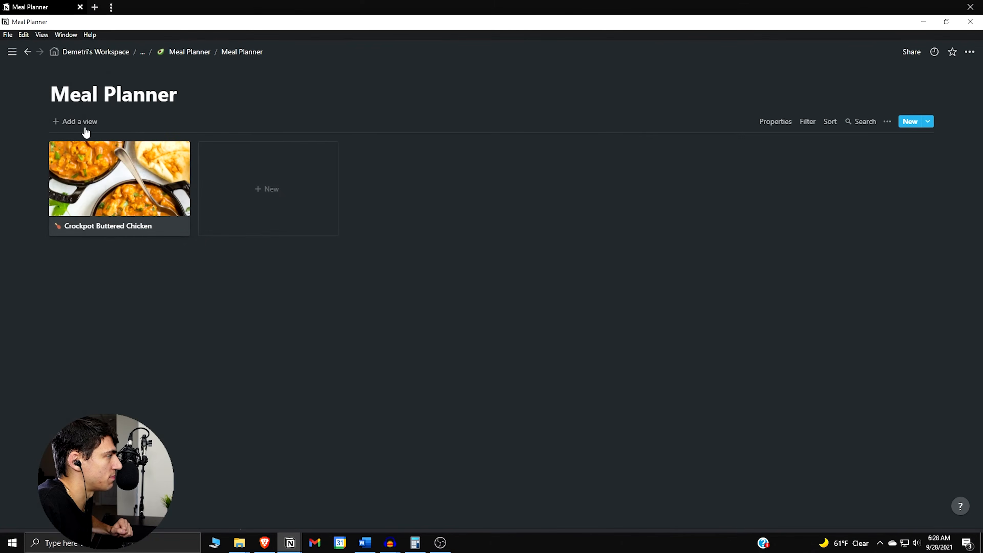
left_click(75, 121)
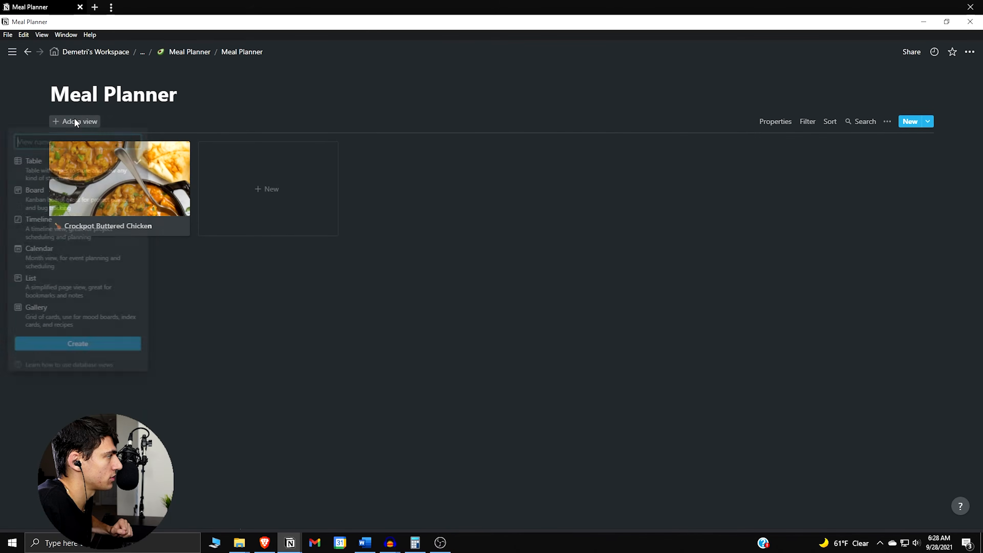
left_click(77, 321)
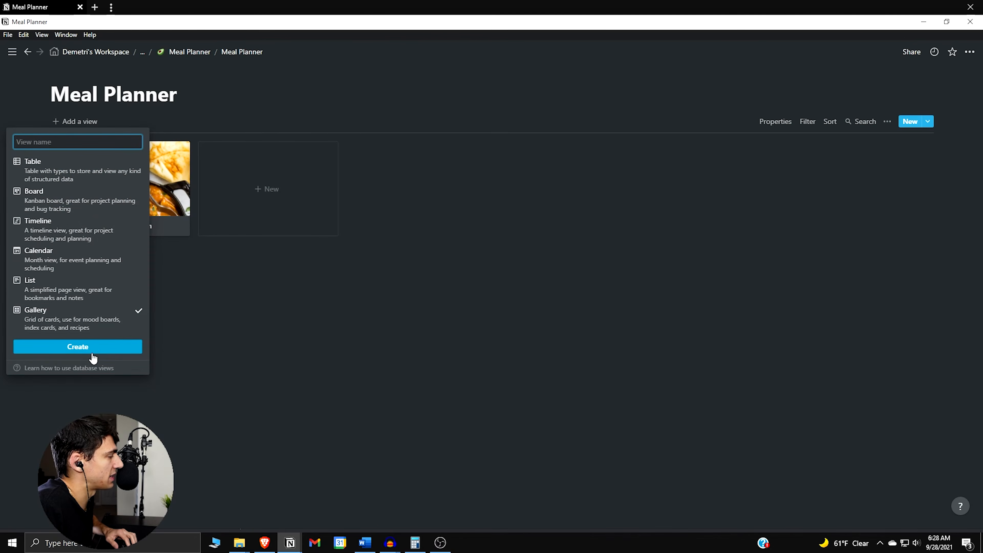
left_click(516, 301)
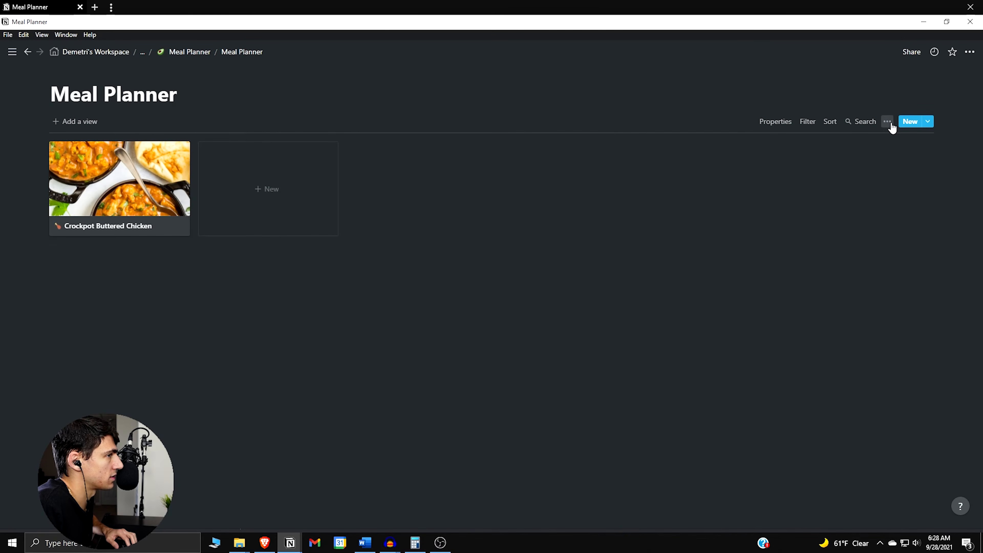
Show the Cooking Method, Meat / Base and Time of Day properties on the gallery cards
left_click(889, 146)
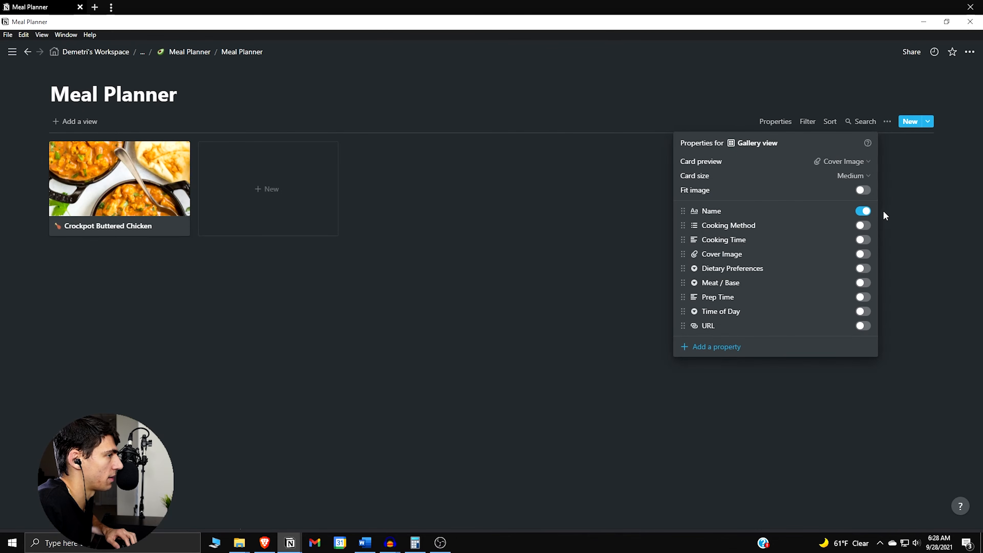
left_click(864, 226)
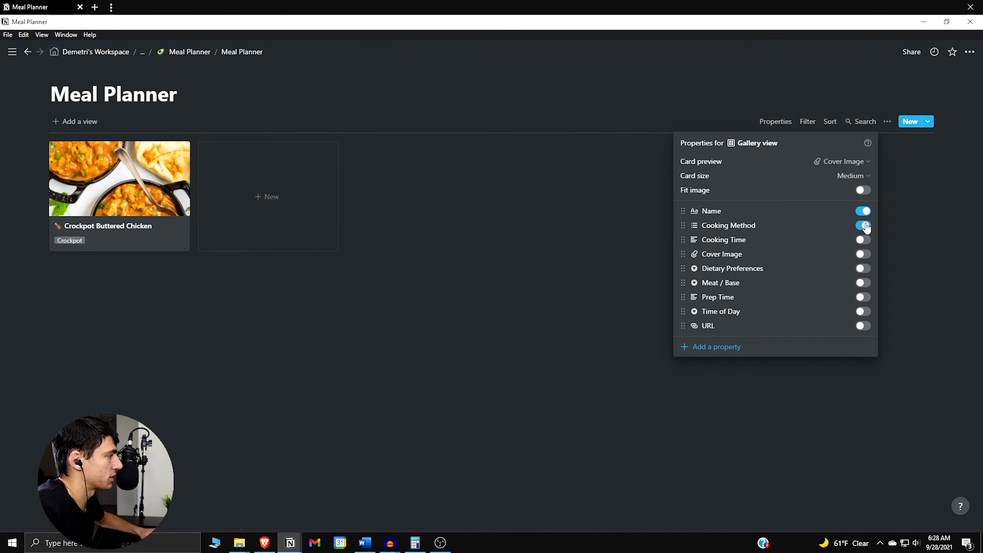
left_click(866, 283)
left_click(861, 312)
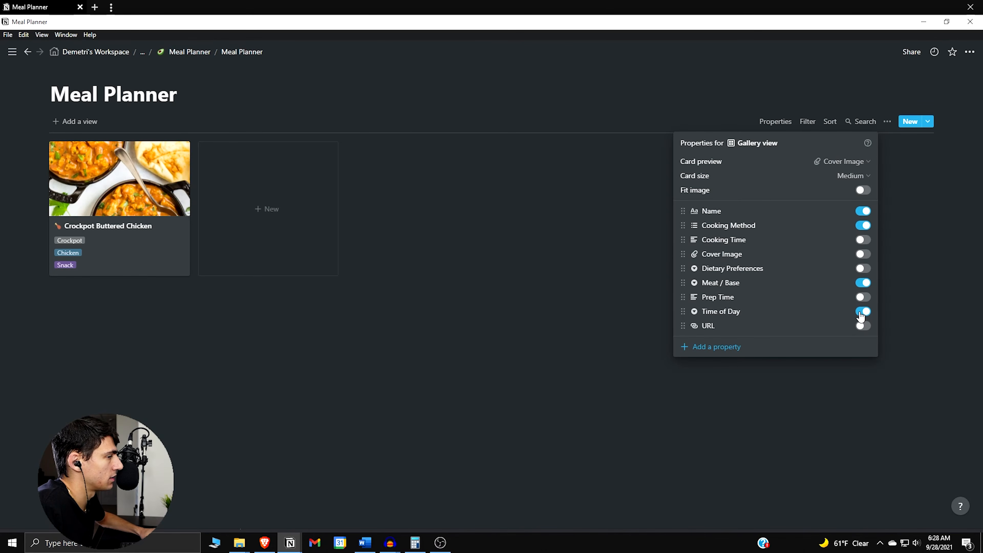
key("Escape")
Set the Crockpot Buttered Chicken page's Time of Day to Dinner and return to the gallery
left_click(119, 182)
left_click(461, 248)
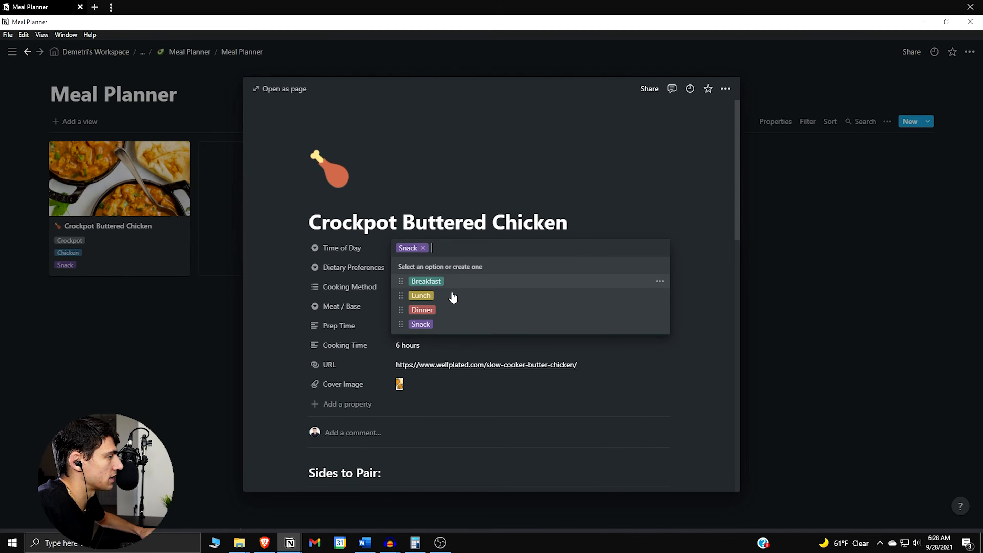
left_click(445, 312)
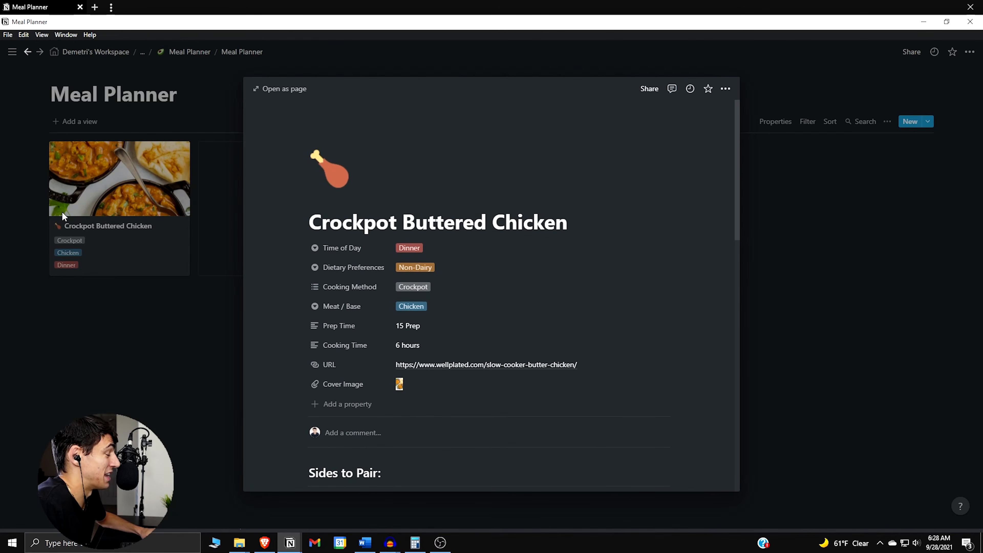
left_click(120, 263)
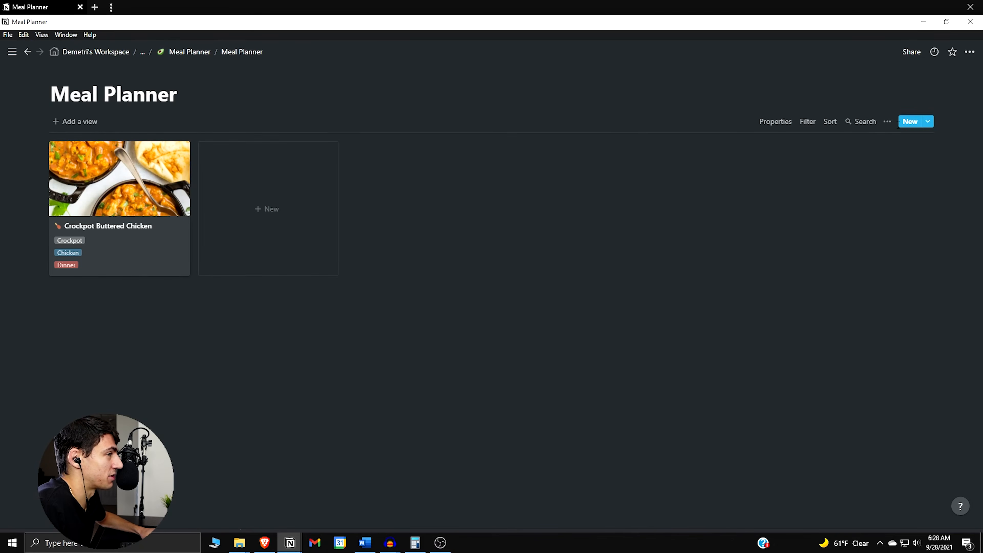
left_click(887, 121)
left_click(894, 145)
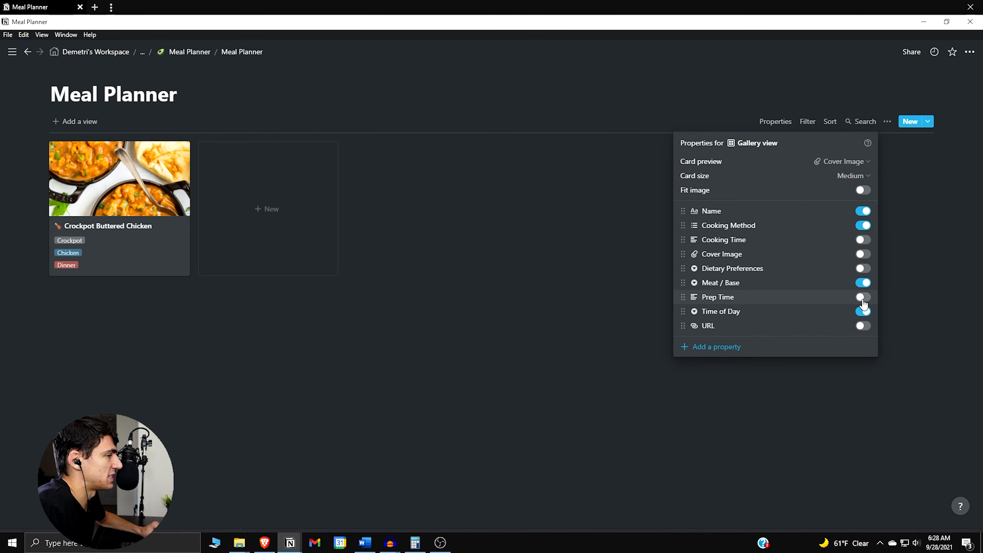
left_click(465, 268)
Add a second gallery view to the Meal Planner database
left_click(96, 123)
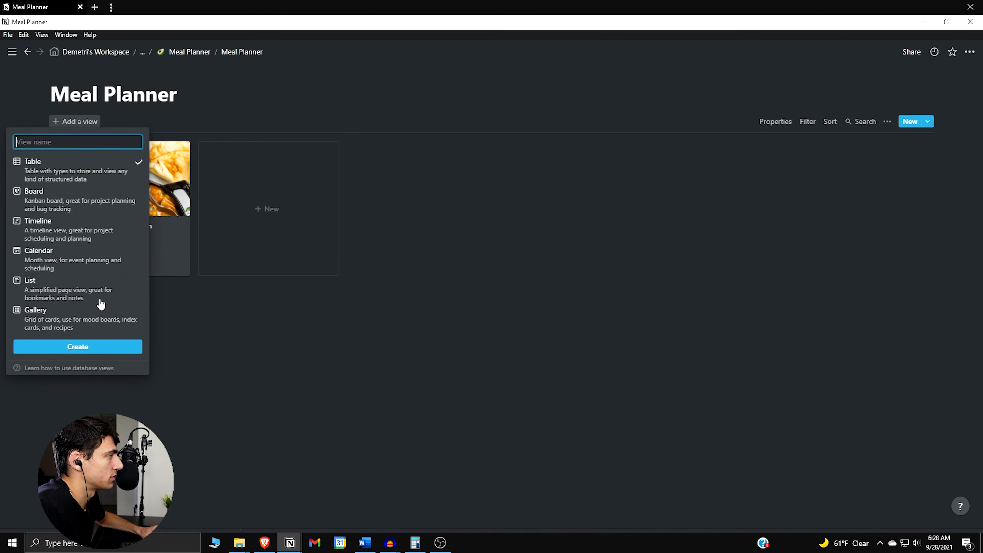
left_click(95, 324)
left_click(98, 341)
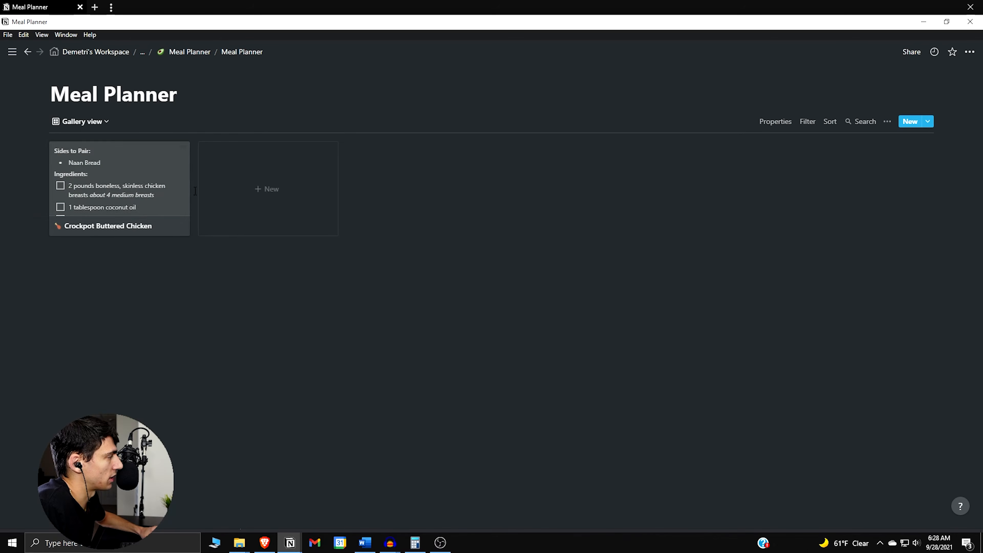
Rename the original gallery view, the first one in the view list, as "All Recipes"
left_click(102, 121)
left_click(170, 160)
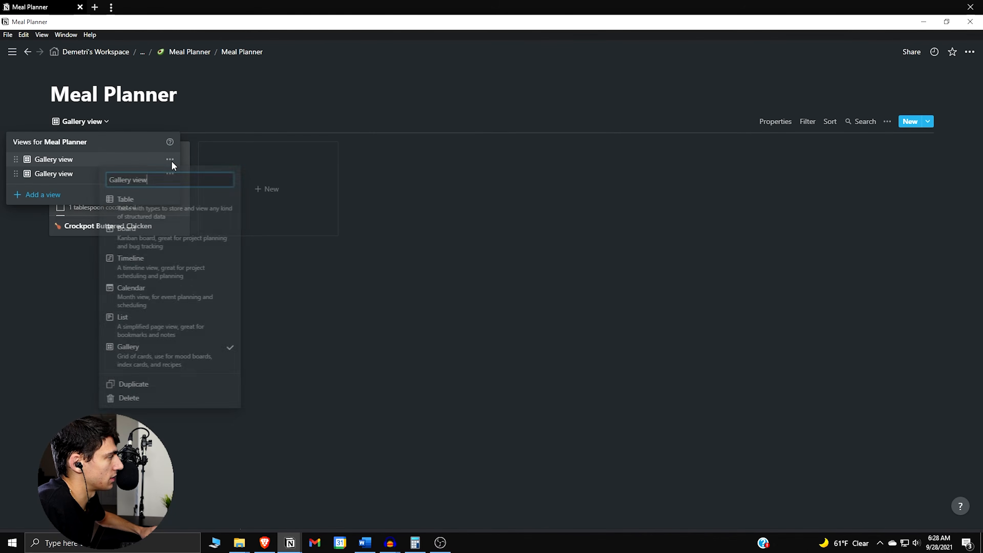
mouse_move(1, 160)
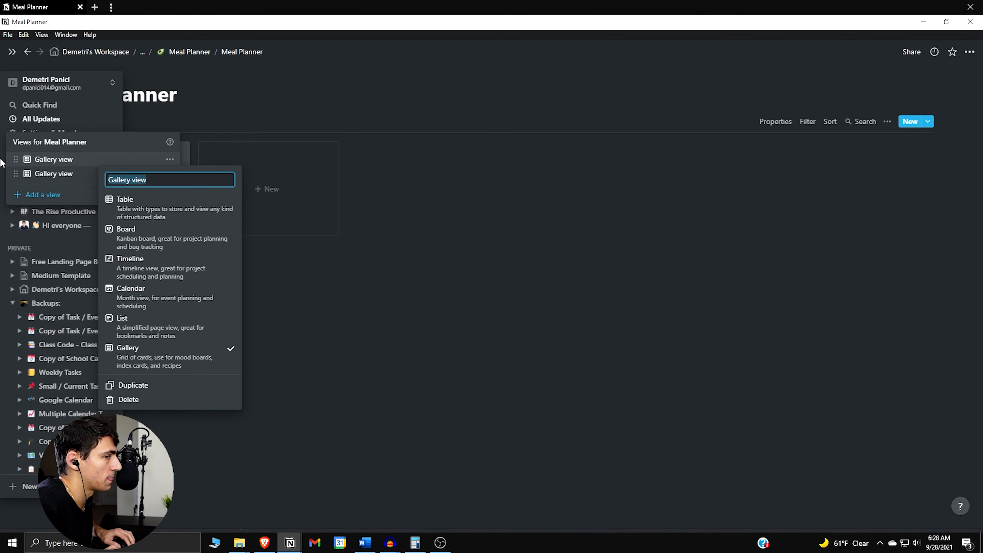
key("Caps_Lock")
key("BackSpace")
key("Caps_Lock")
type("All REc")
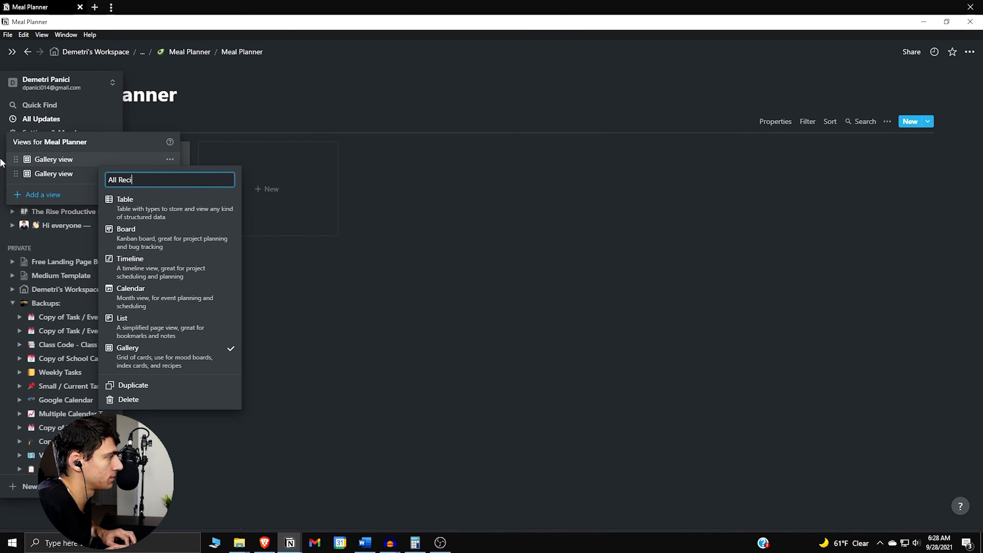
type("ipes")
key("Return")
Duplicate the All Recipes view
left_click(97, 122)
left_click(170, 160)
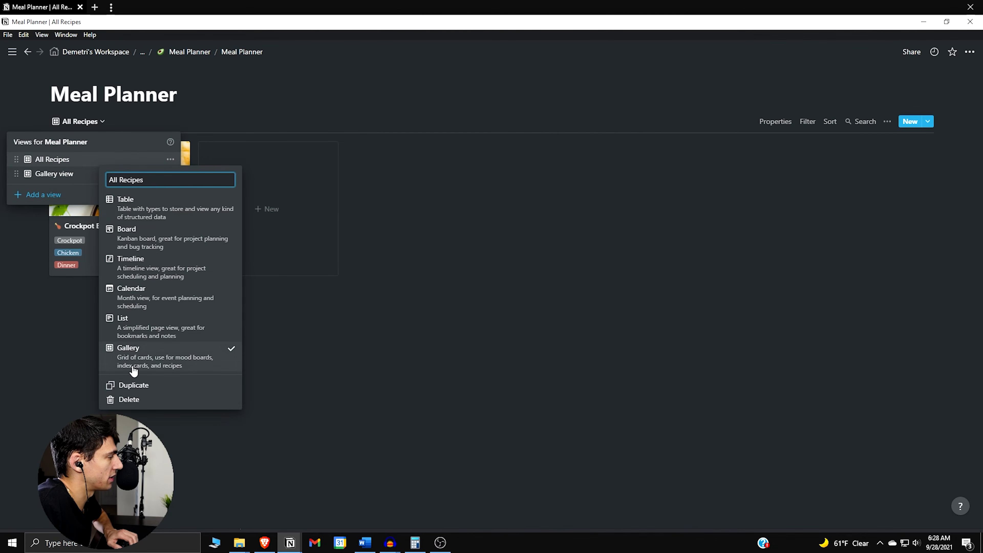
left_click(134, 384)
left_click(165, 150)
left_click(116, 131)
Delete the extra view named "Gallery view" from the Meal Planner database
left_click(126, 122)
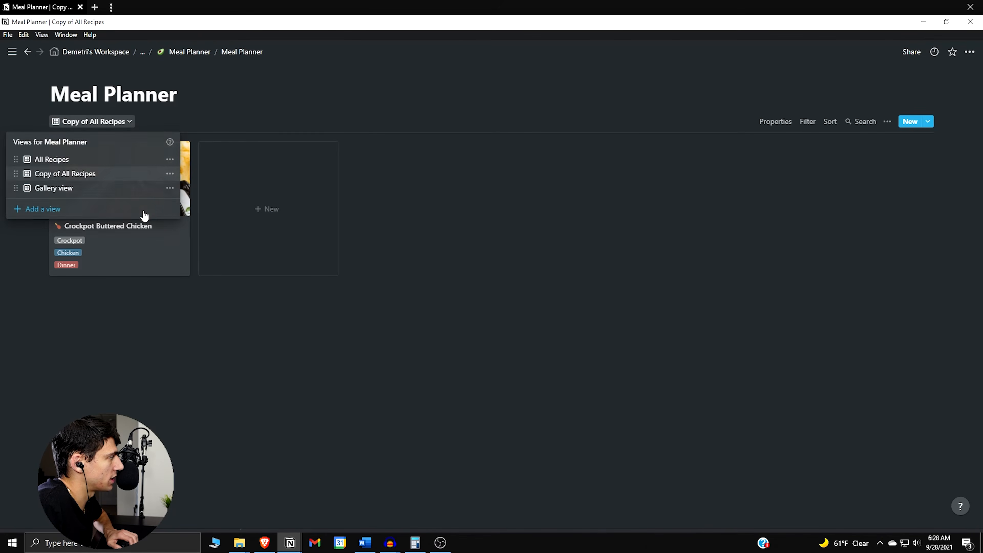
left_click(170, 188)
left_click(132, 429)
left_click(474, 292)
left_click(612, 202)
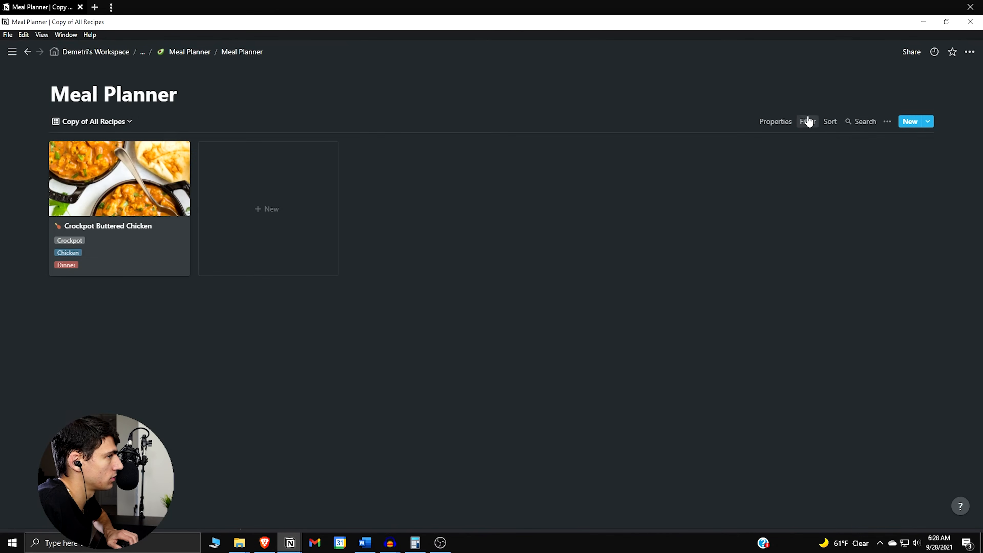
Hide the Time of Day property on the cards of the Copy of All Recipes view
left_click(888, 121)
left_click(885, 152)
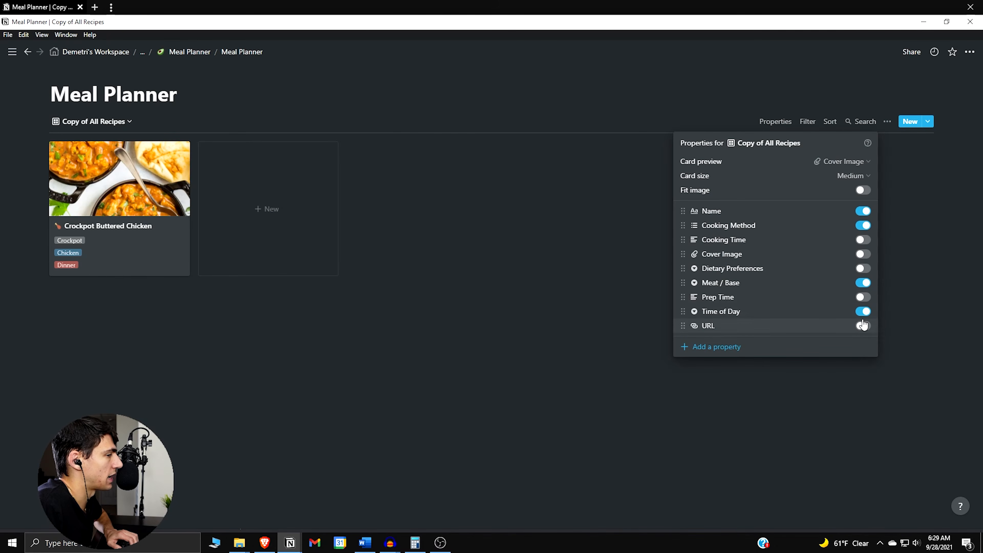
left_click(863, 311)
key("Escape")
Rename the Copy of All Recipes view as "Breakfast"
left_click(93, 121)
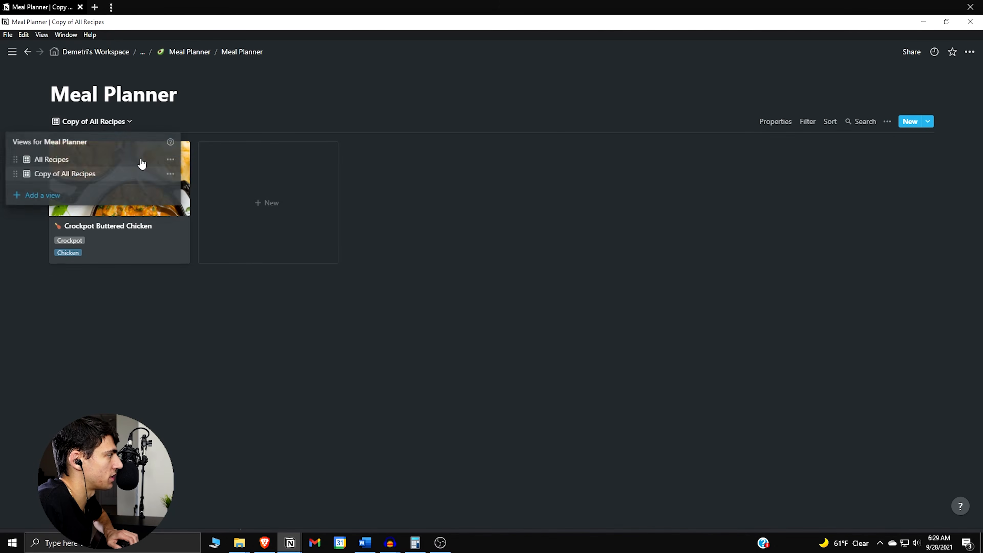
left_click(170, 174)
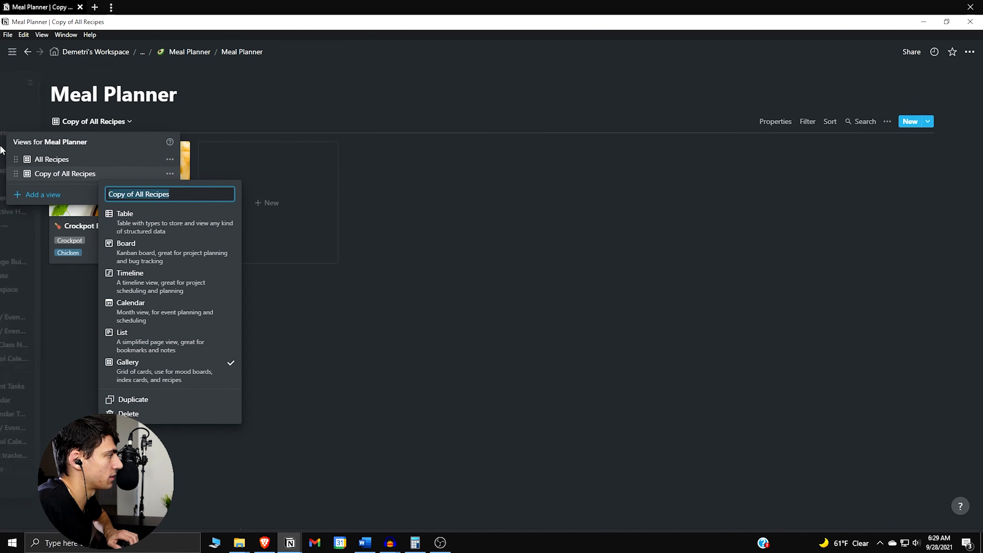
type("Break")
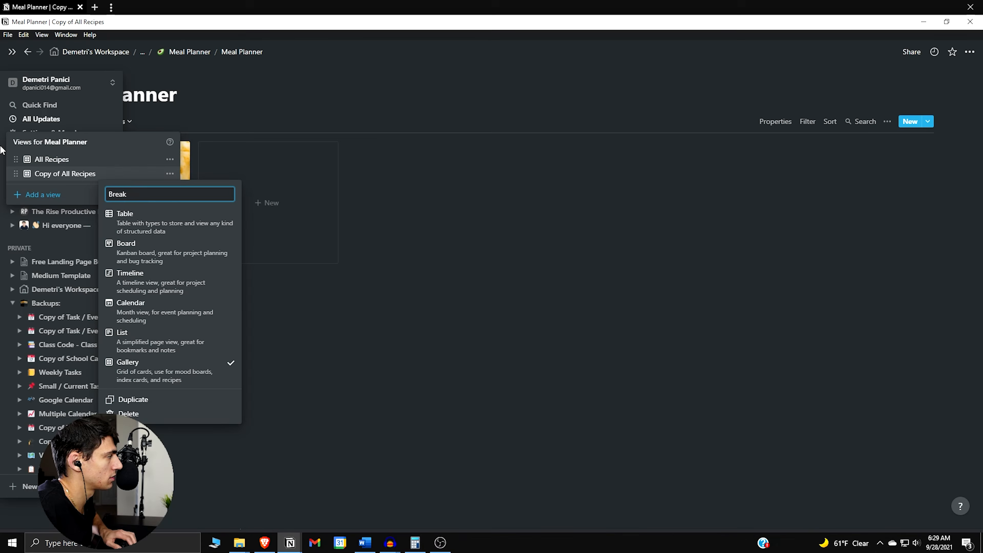
key("Return")
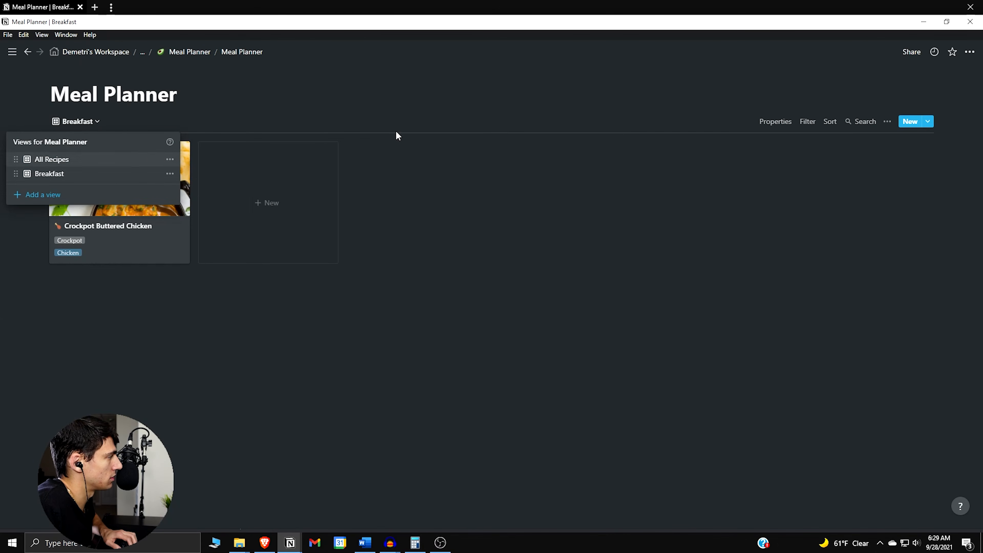
key("Escape")
Add a filter to the Breakfast view that shows only recipes whose Time of Day is Breakfast
left_click(807, 121)
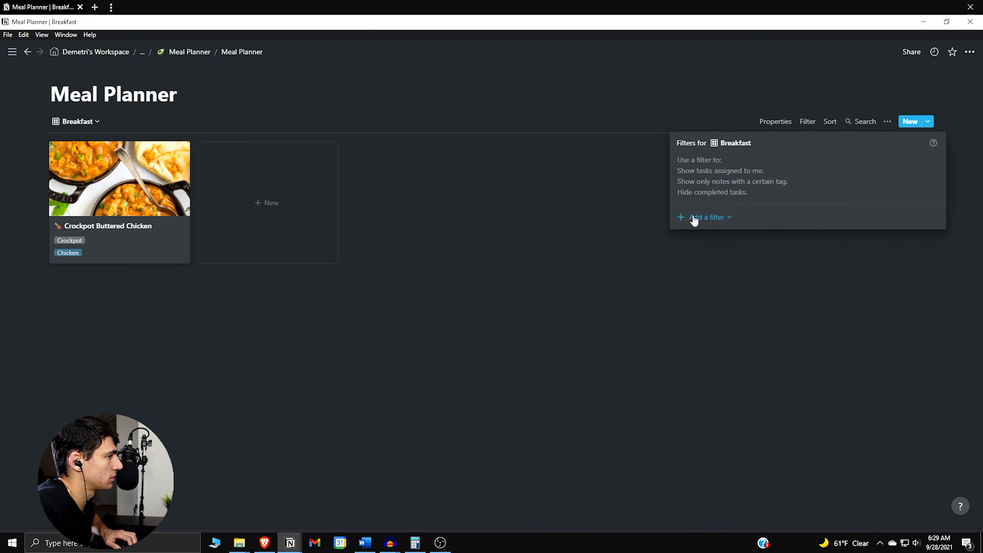
left_click(715, 219)
left_click(714, 236)
left_click(743, 163)
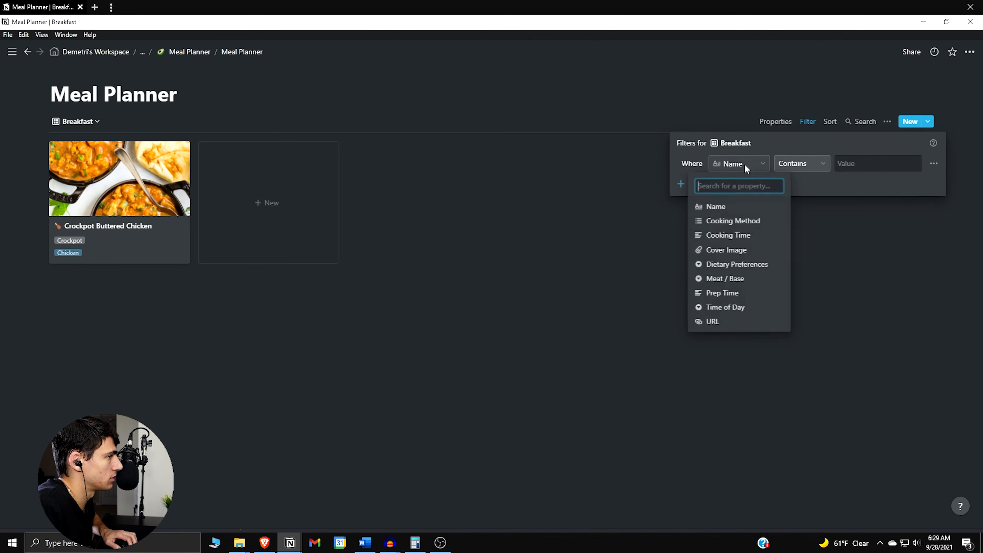
left_click(744, 306)
left_click(870, 170)
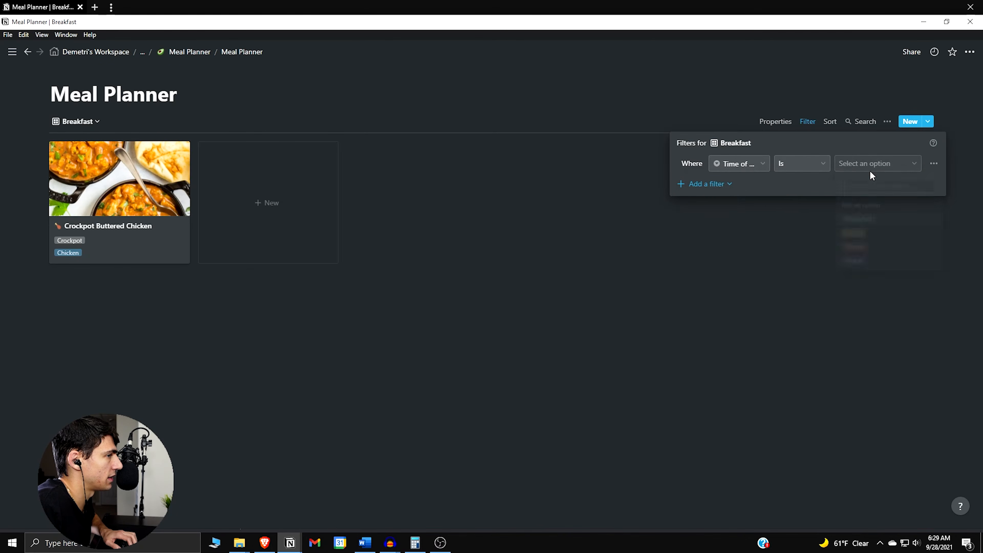
left_click(860, 220)
left_click(260, 252)
Duplicate the Breakfast view and rename the copy as "Lunch"
left_click(77, 121)
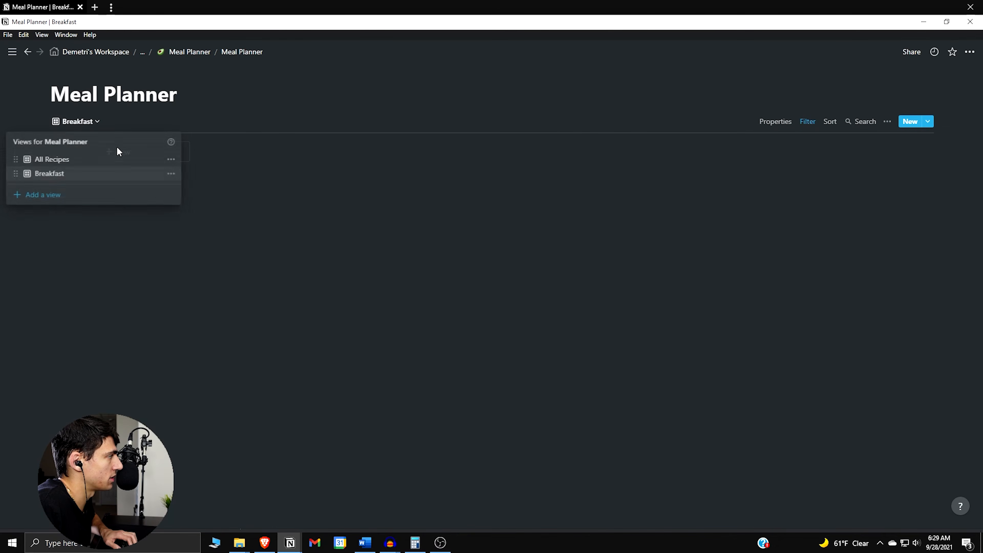
left_click(170, 173)
left_click(167, 400)
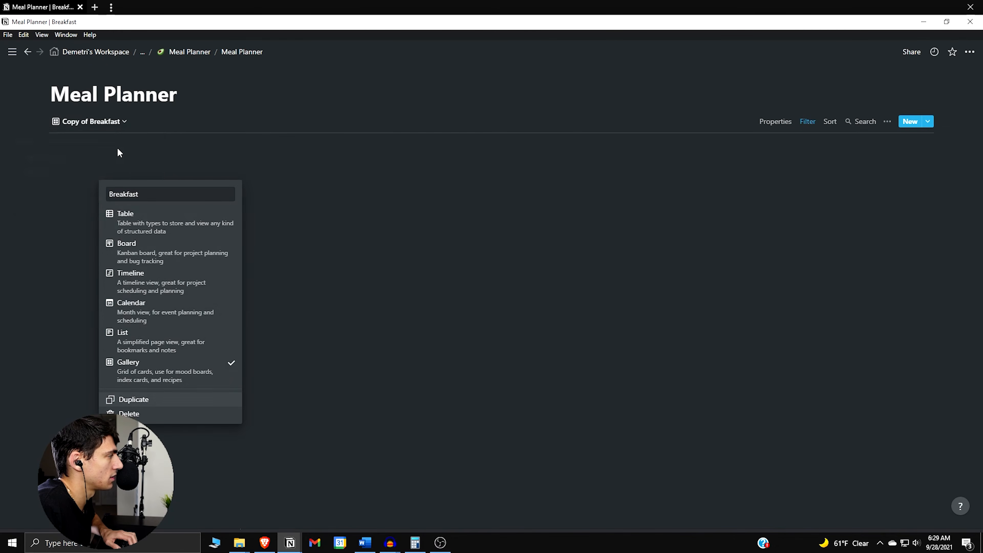
left_click(124, 121)
left_click(169, 188)
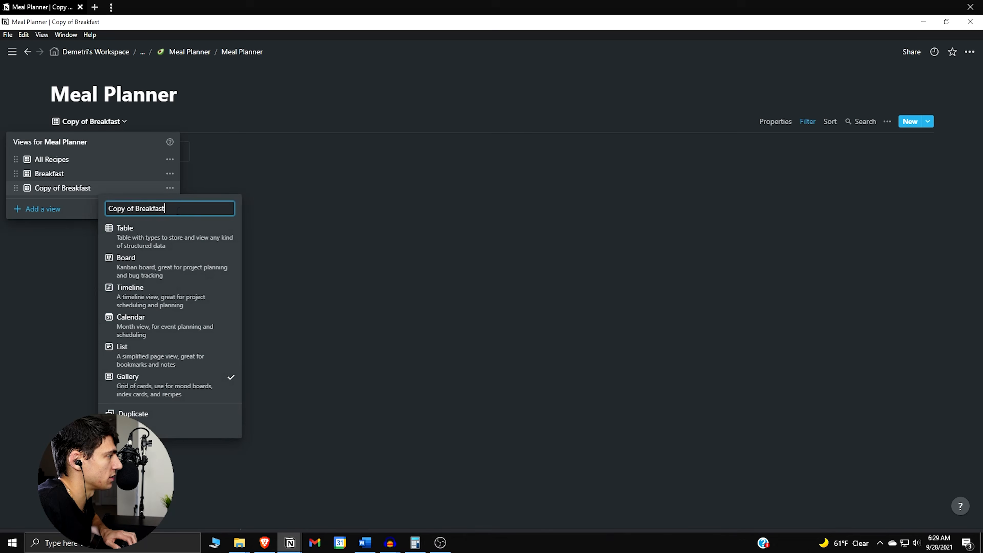
type("Lunc")
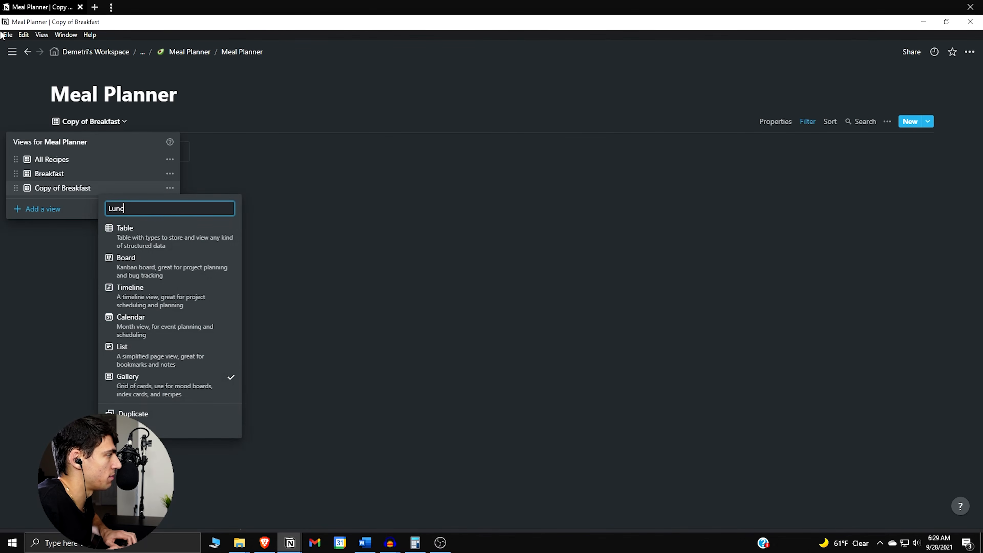
type("h")
key("Return")
left_click(796, 139)
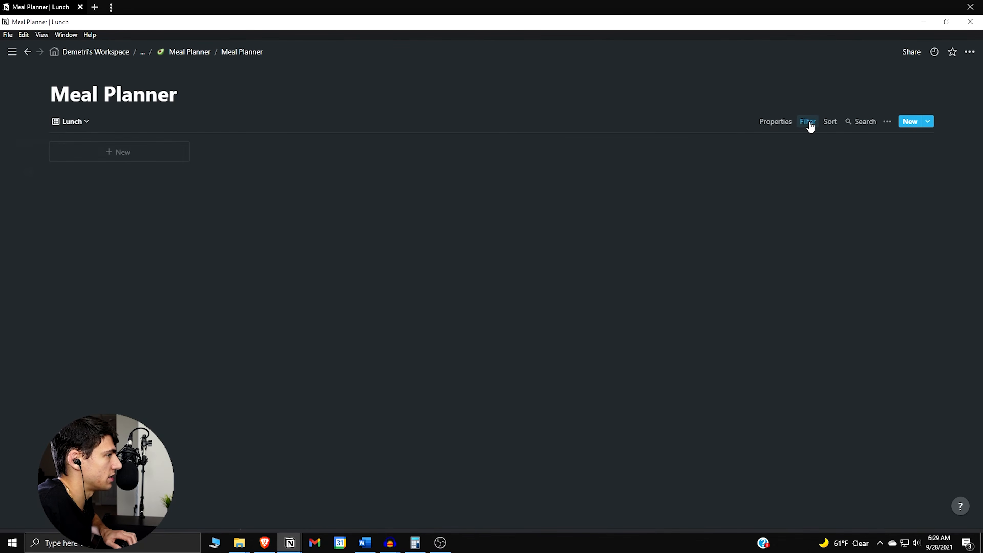
Set the Lunch view's Time of Day filter to Lunch
left_click(808, 121)
left_click(859, 161)
left_click(859, 237)
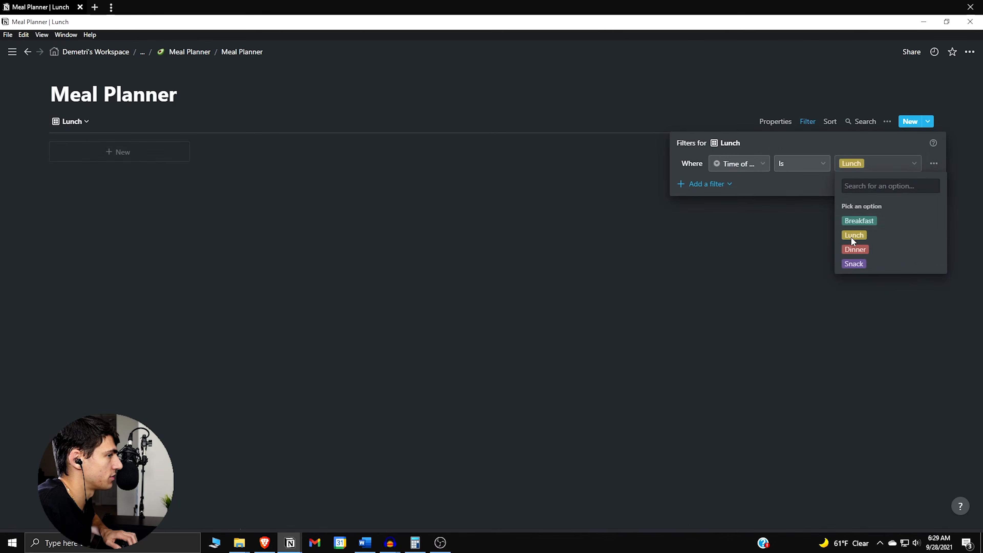
left_click(82, 157)
Duplicate the Lunch view and rename the copy as "Dinner"
left_click(83, 122)
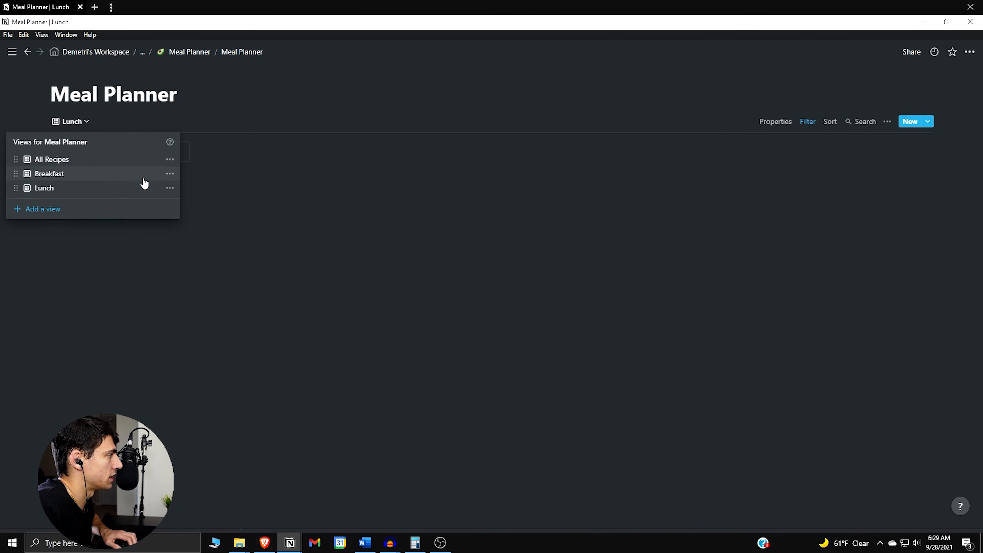
left_click(170, 188)
left_click(158, 412)
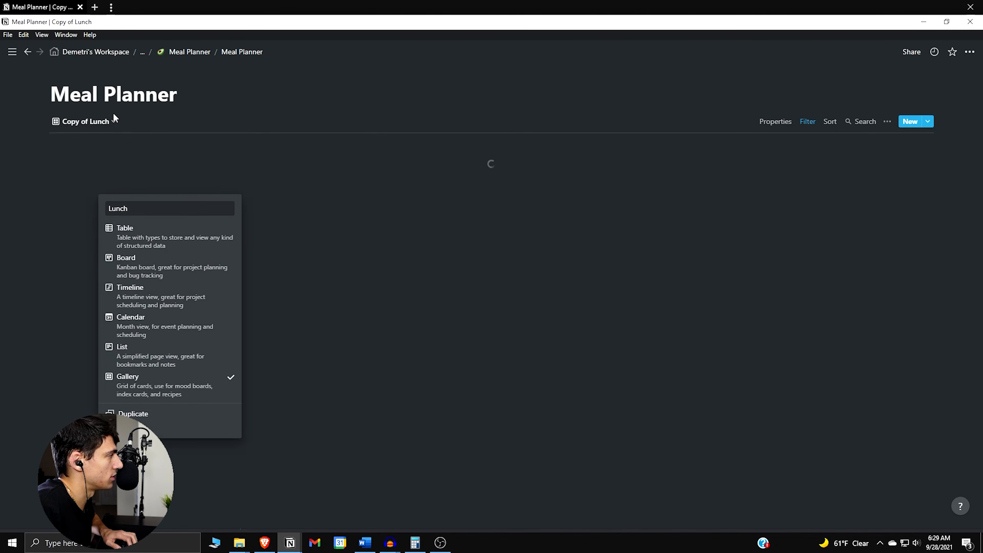
left_click(114, 121)
left_click(170, 202)
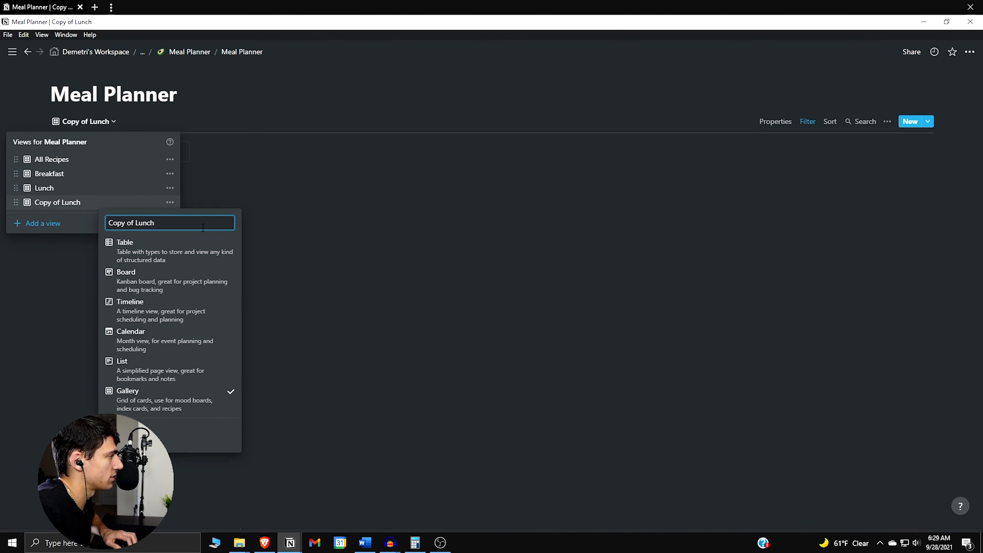
mouse_move(1, 199)
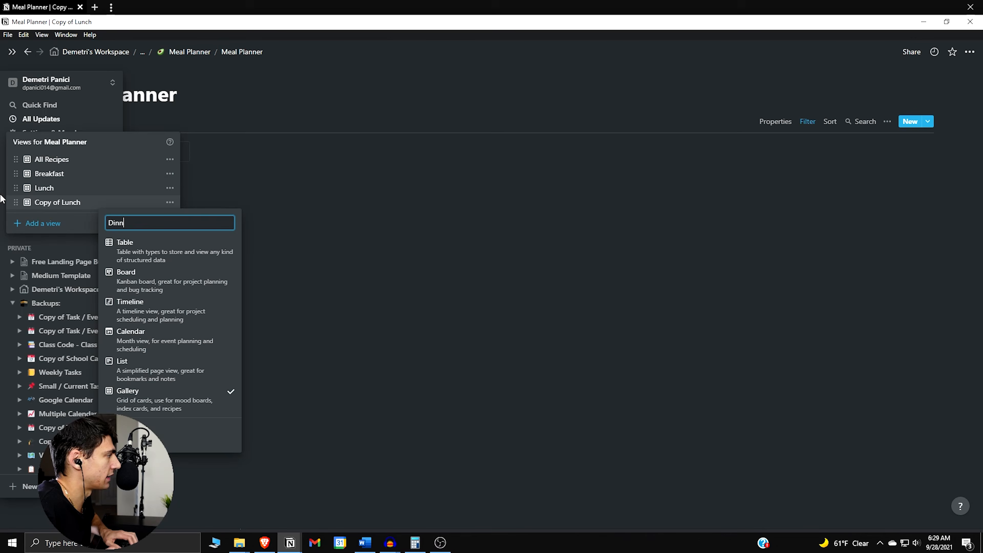
key("Return")
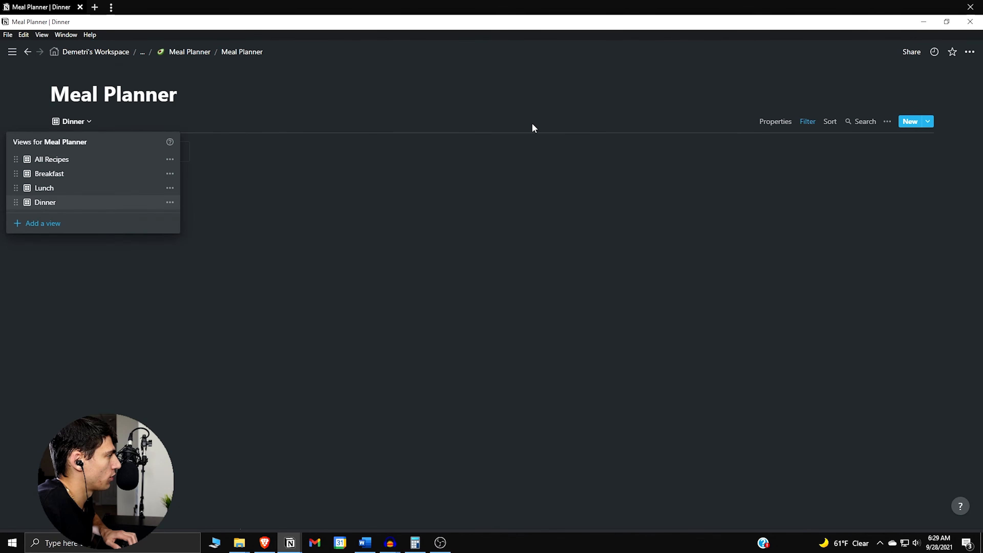
left_click(769, 122)
Set the Dinner view's Time of Day filter to Dinner
left_click(799, 122)
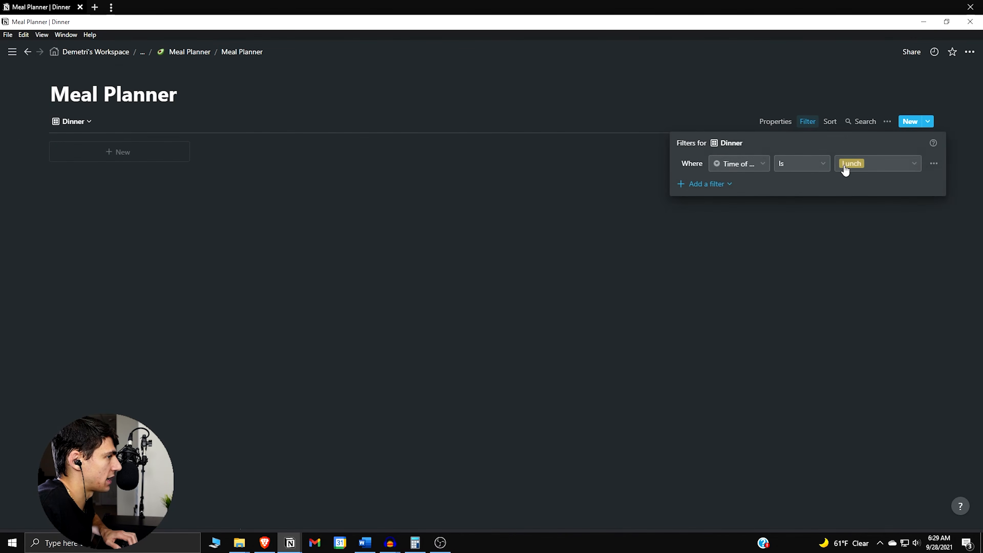
left_click(855, 163)
left_click(861, 249)
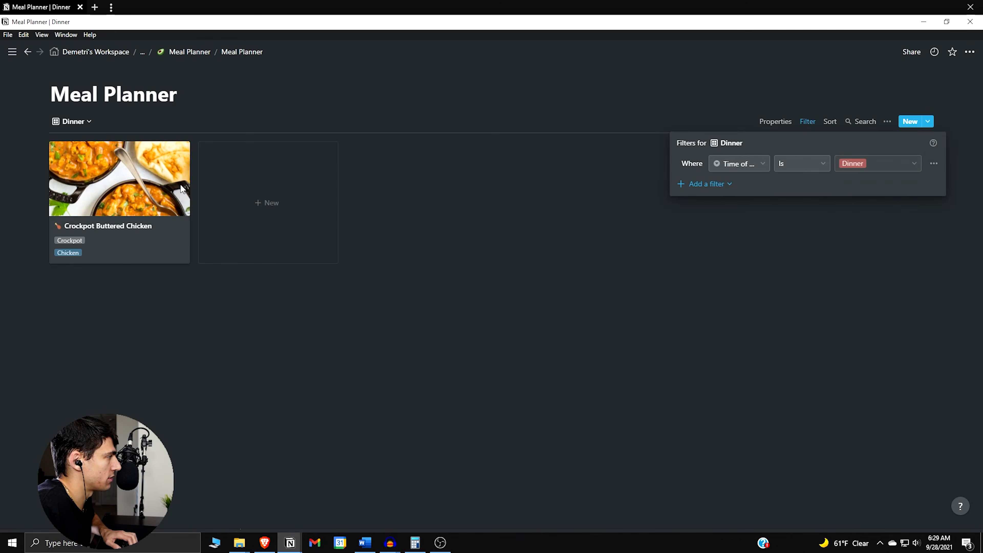
left_click(83, 129)
Duplicate the Dinner view and rename the copy as "Snack"
left_click(74, 121)
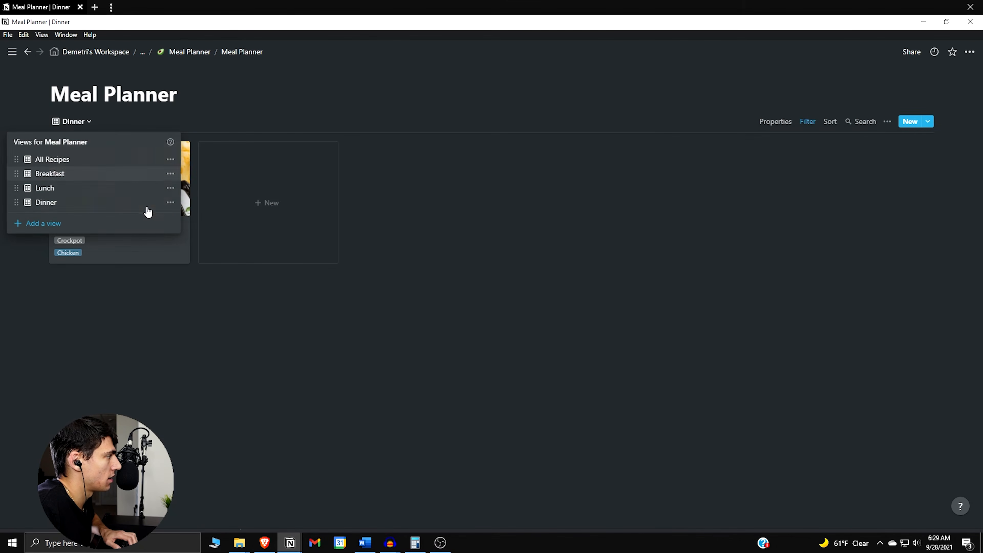
left_click(170, 202)
left_click(175, 427)
left_click(104, 123)
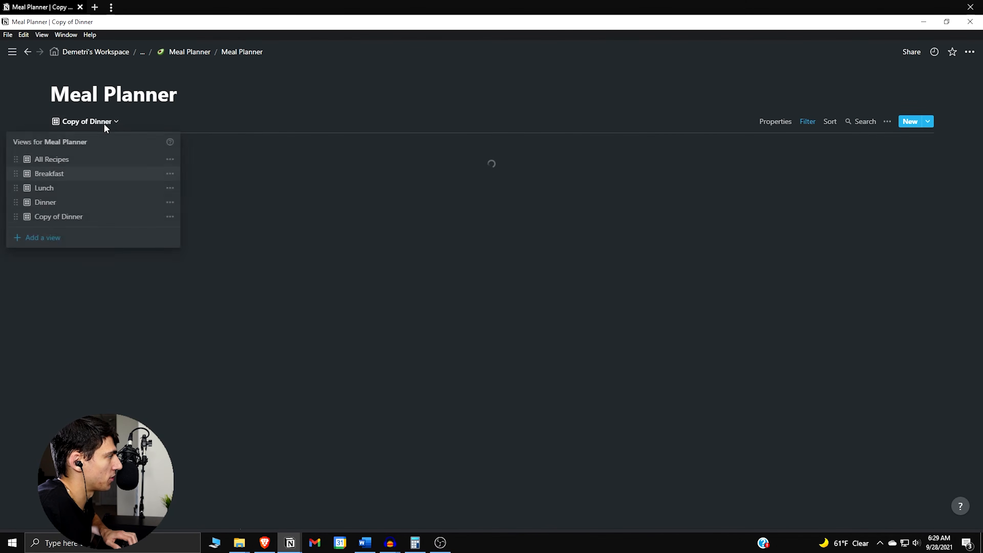
left_click(170, 217)
mouse_move(1, 178)
type("Snack")
key("Return")
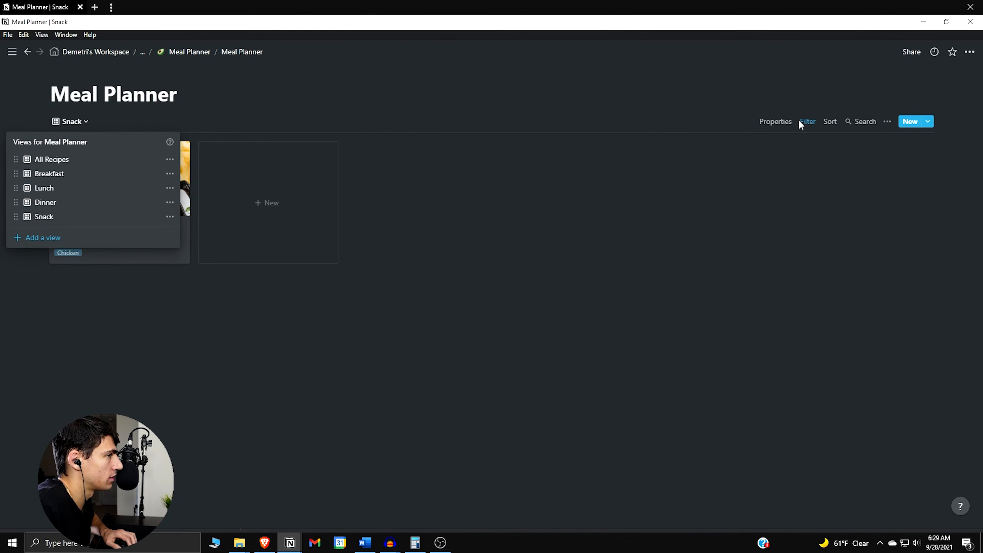
left_click(680, 182)
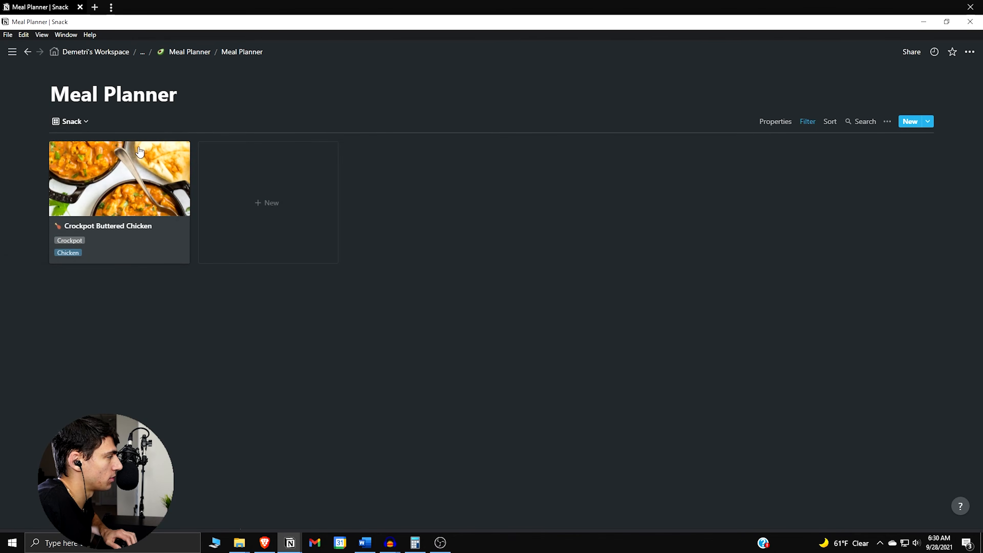
Set the Snack view's Time of Day filter to Snack
left_click(809, 121)
left_click(878, 164)
left_click(854, 262)
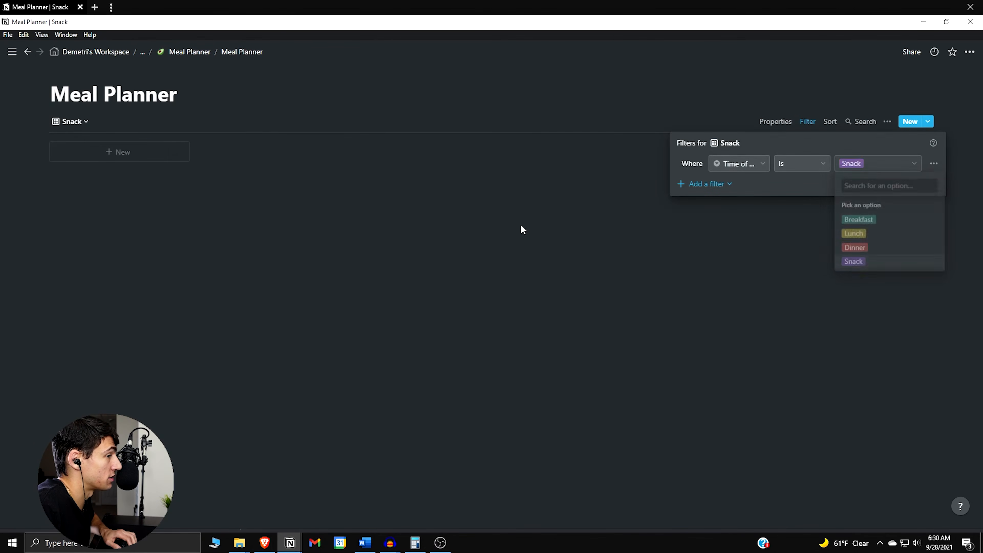
left_click(36, 154)
Duplicate the Snack view and rename the copy as "Dessert"
left_click(72, 121)
left_click(170, 217)
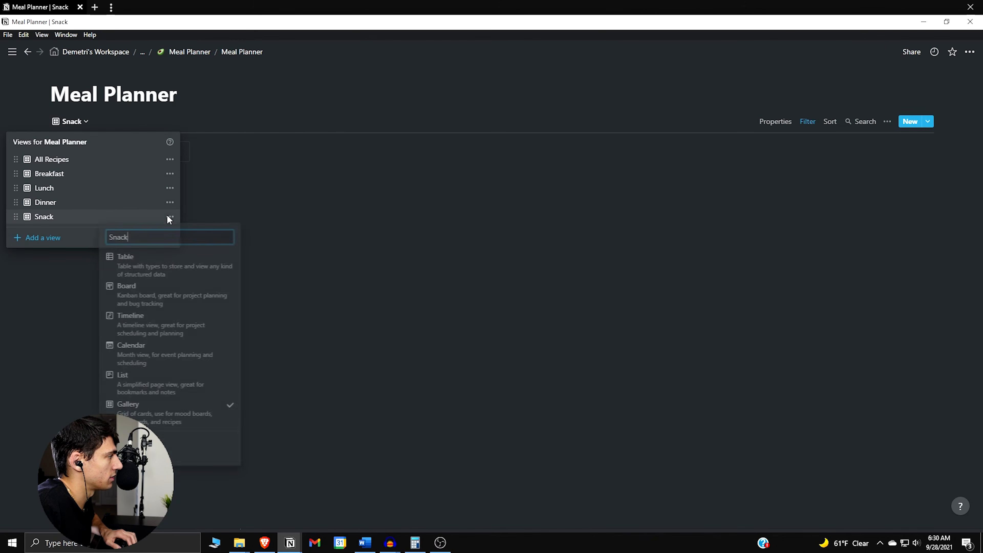
left_click(192, 448)
left_click(107, 120)
left_click(169, 232)
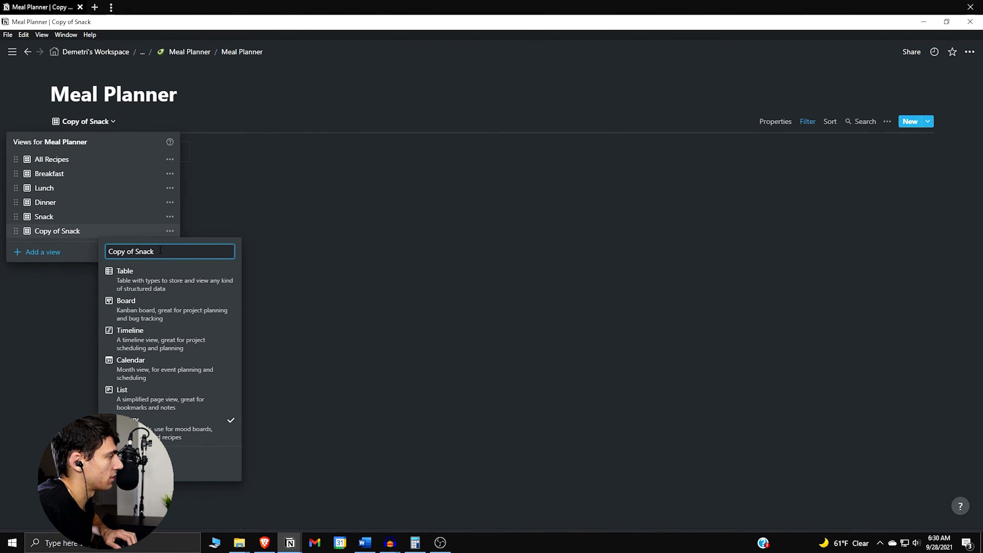
mouse_move(2, 188)
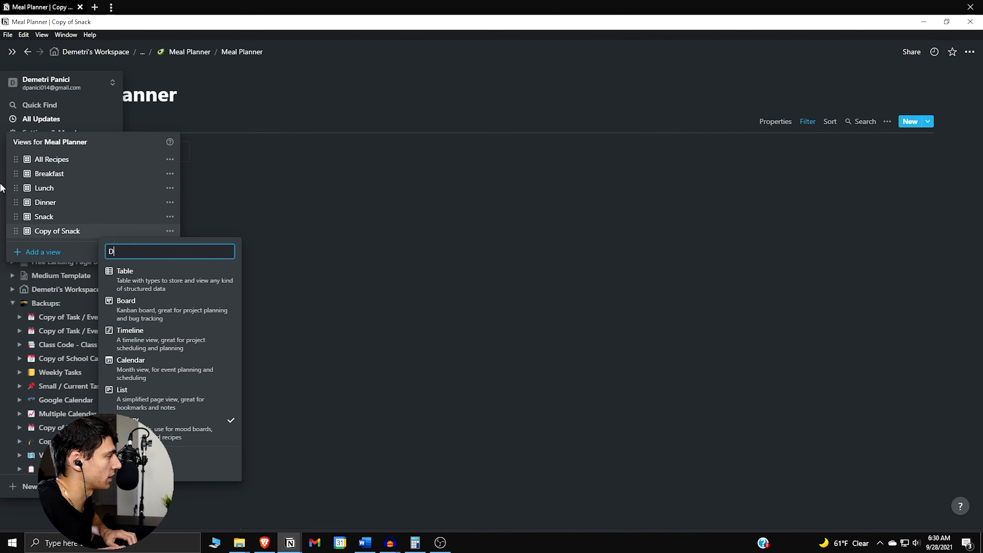
type("Dessert")
key("Return")
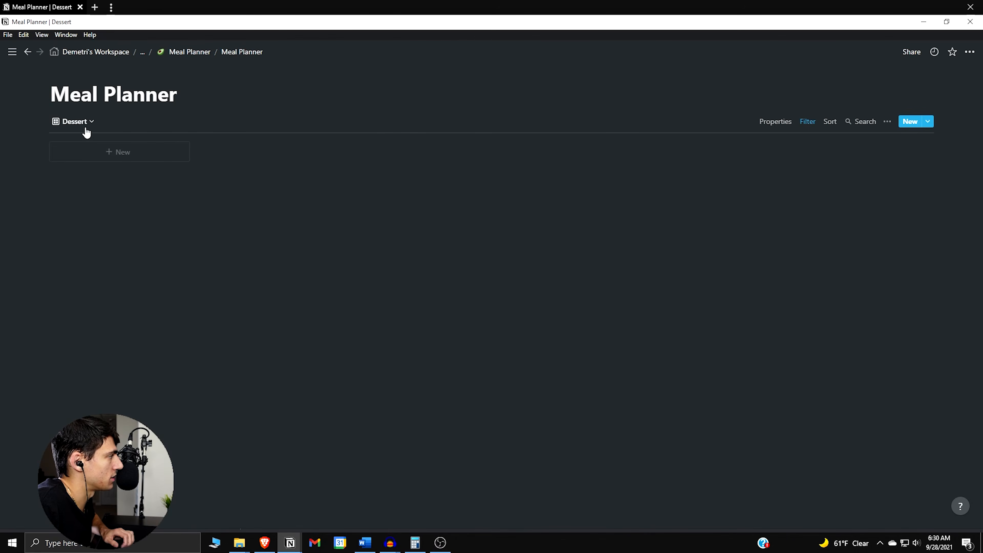
Switch the Meal Planner database back to the All Recipes view
left_click(84, 123)
left_click(81, 160)
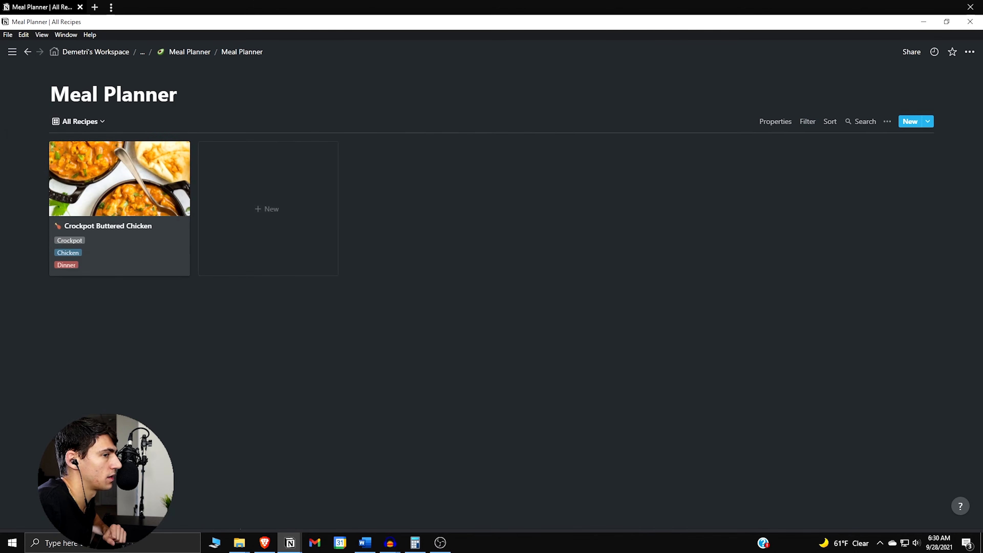